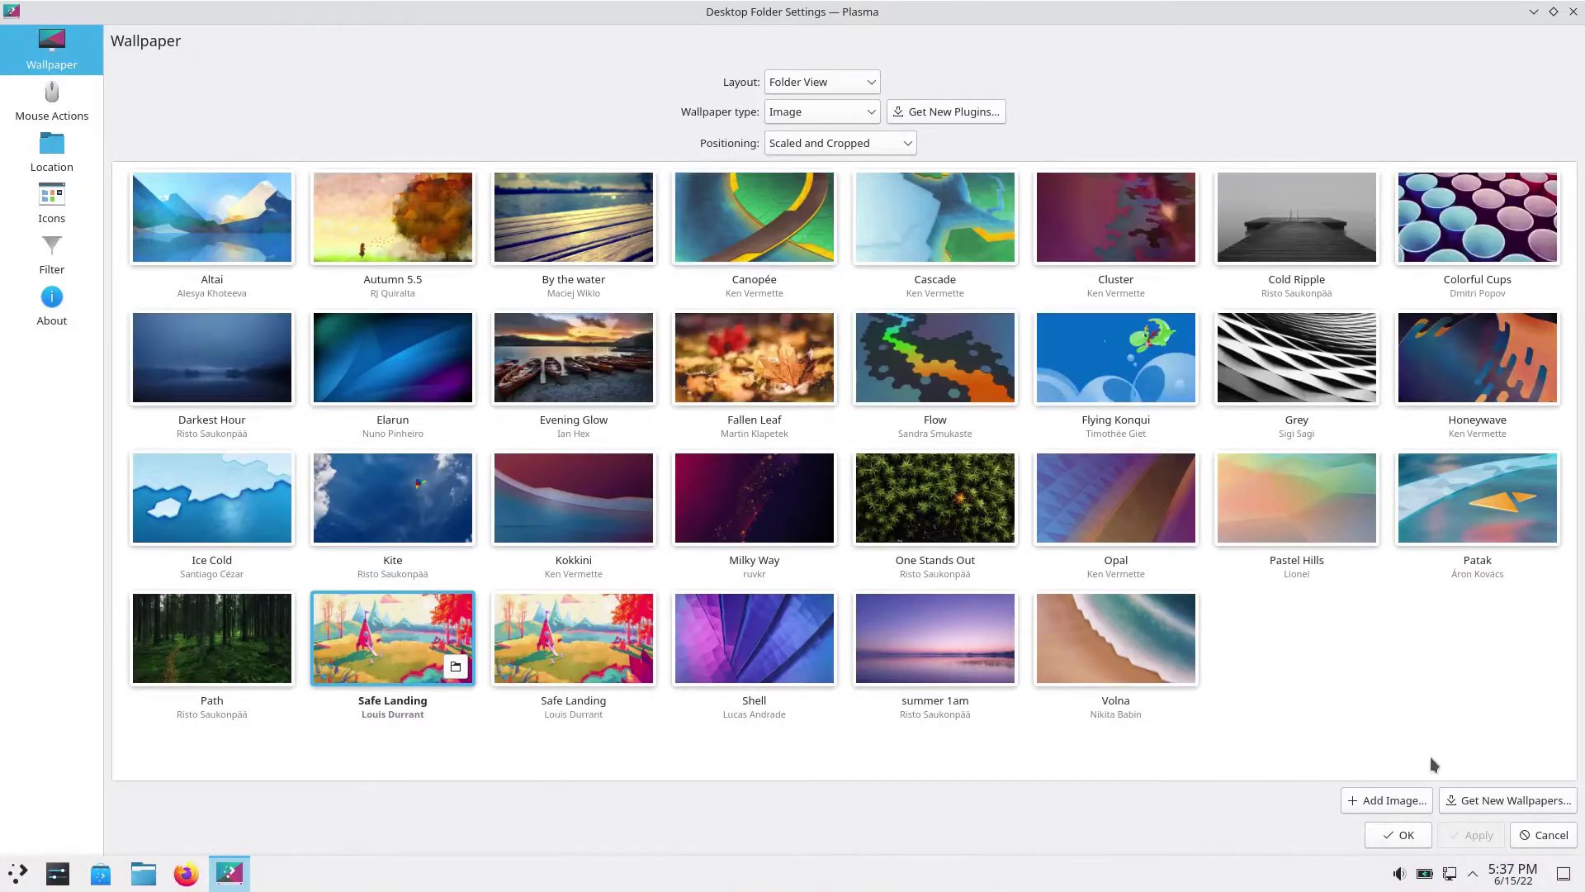
Download and install the "fower" wallpaper from the online wallpaper collection and return to the desktop
left_click(1470, 803)
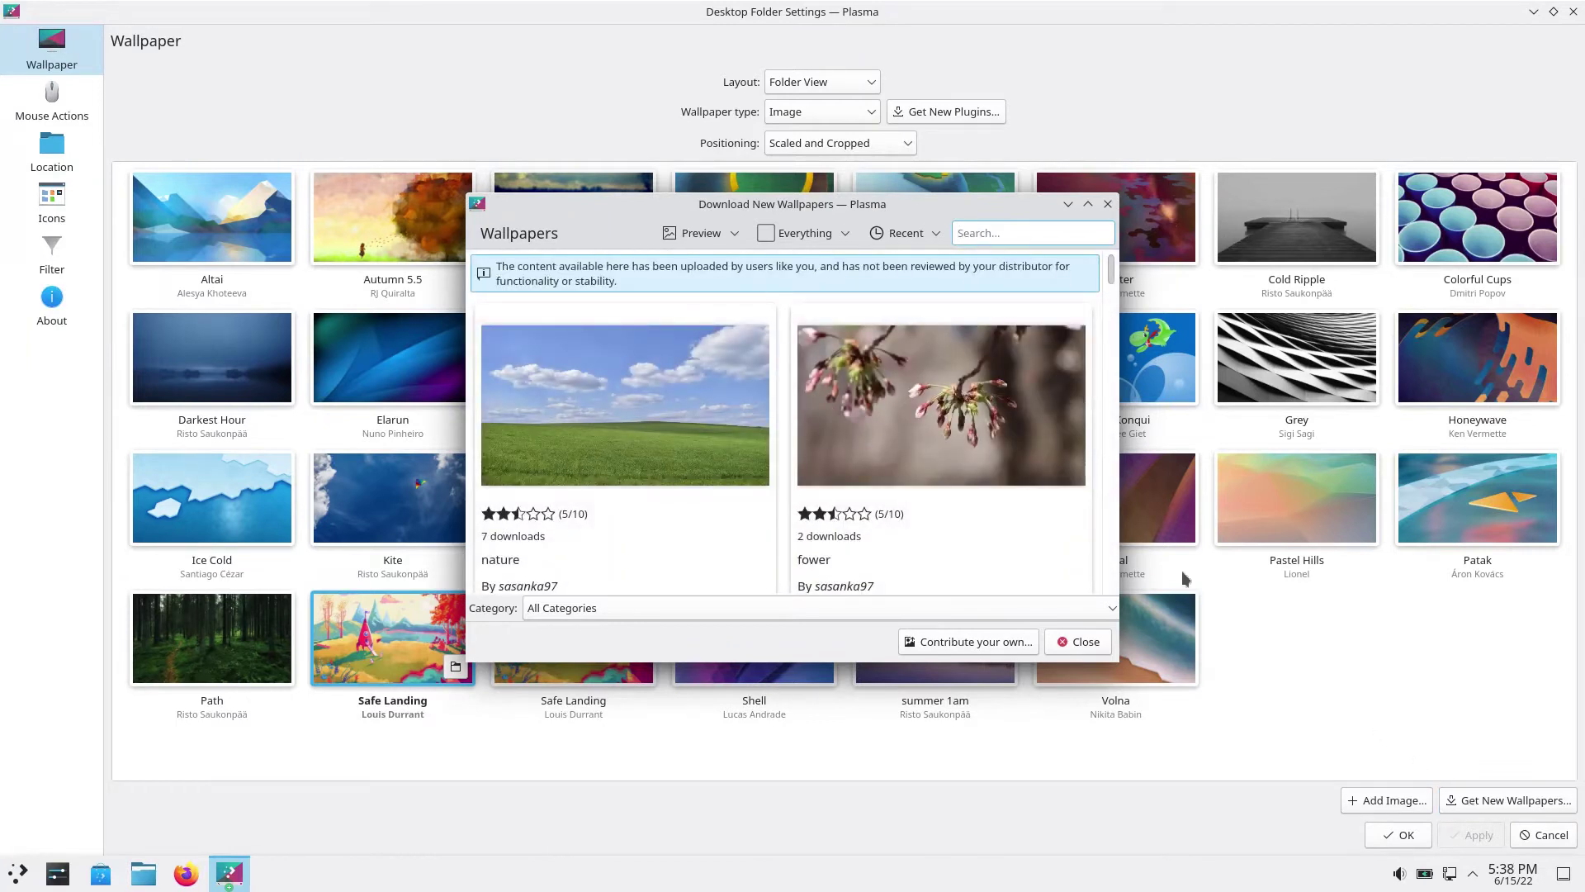
left_click(1005, 442)
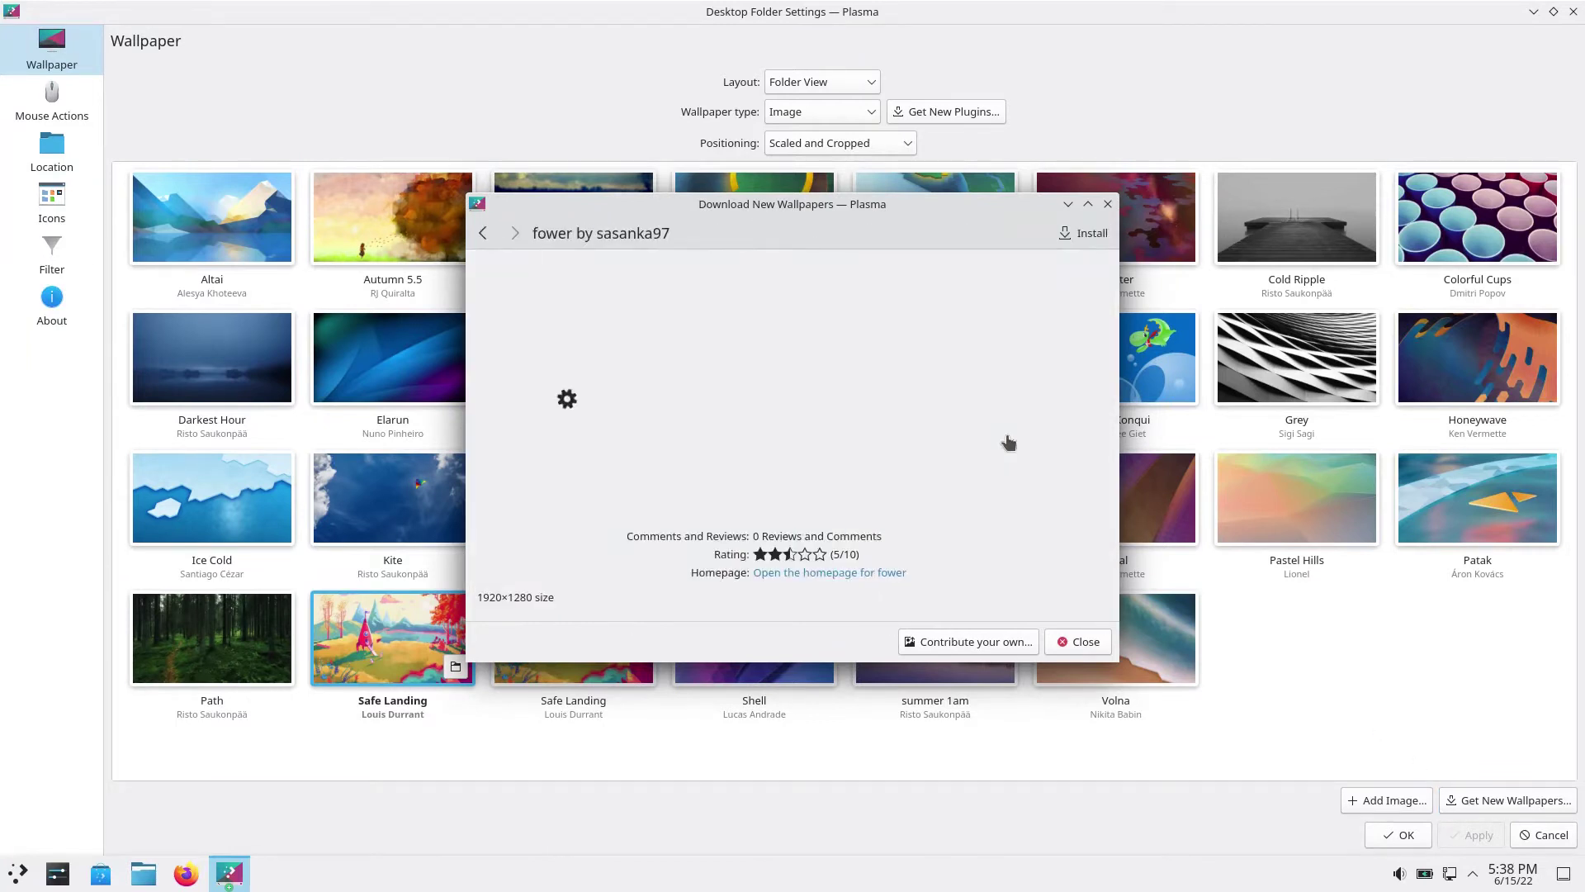
left_click(1079, 235)
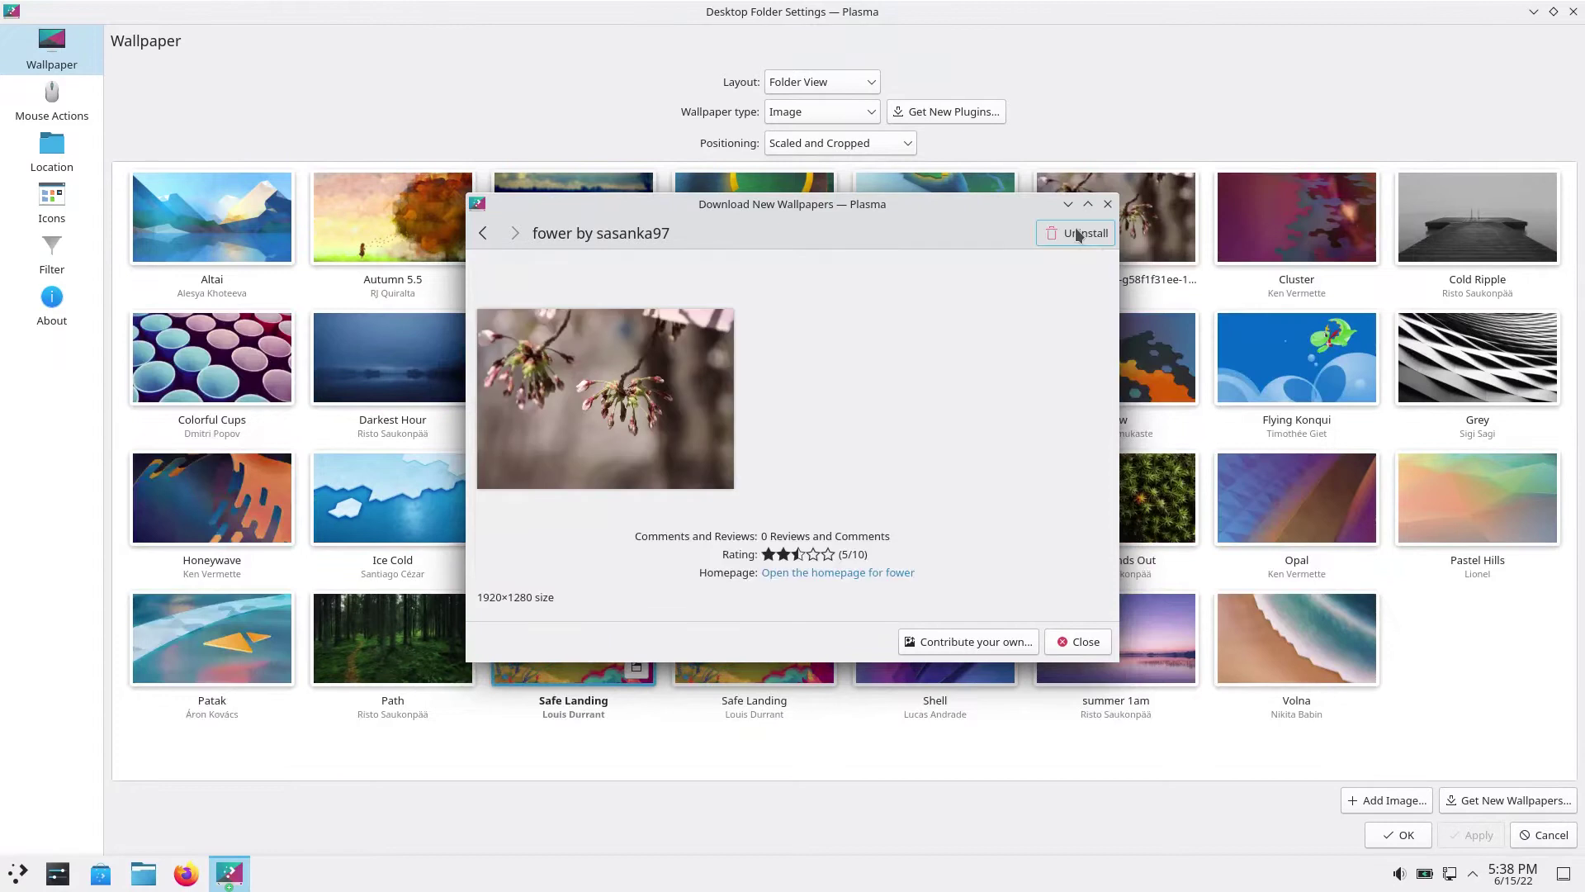
left_click(1080, 642)
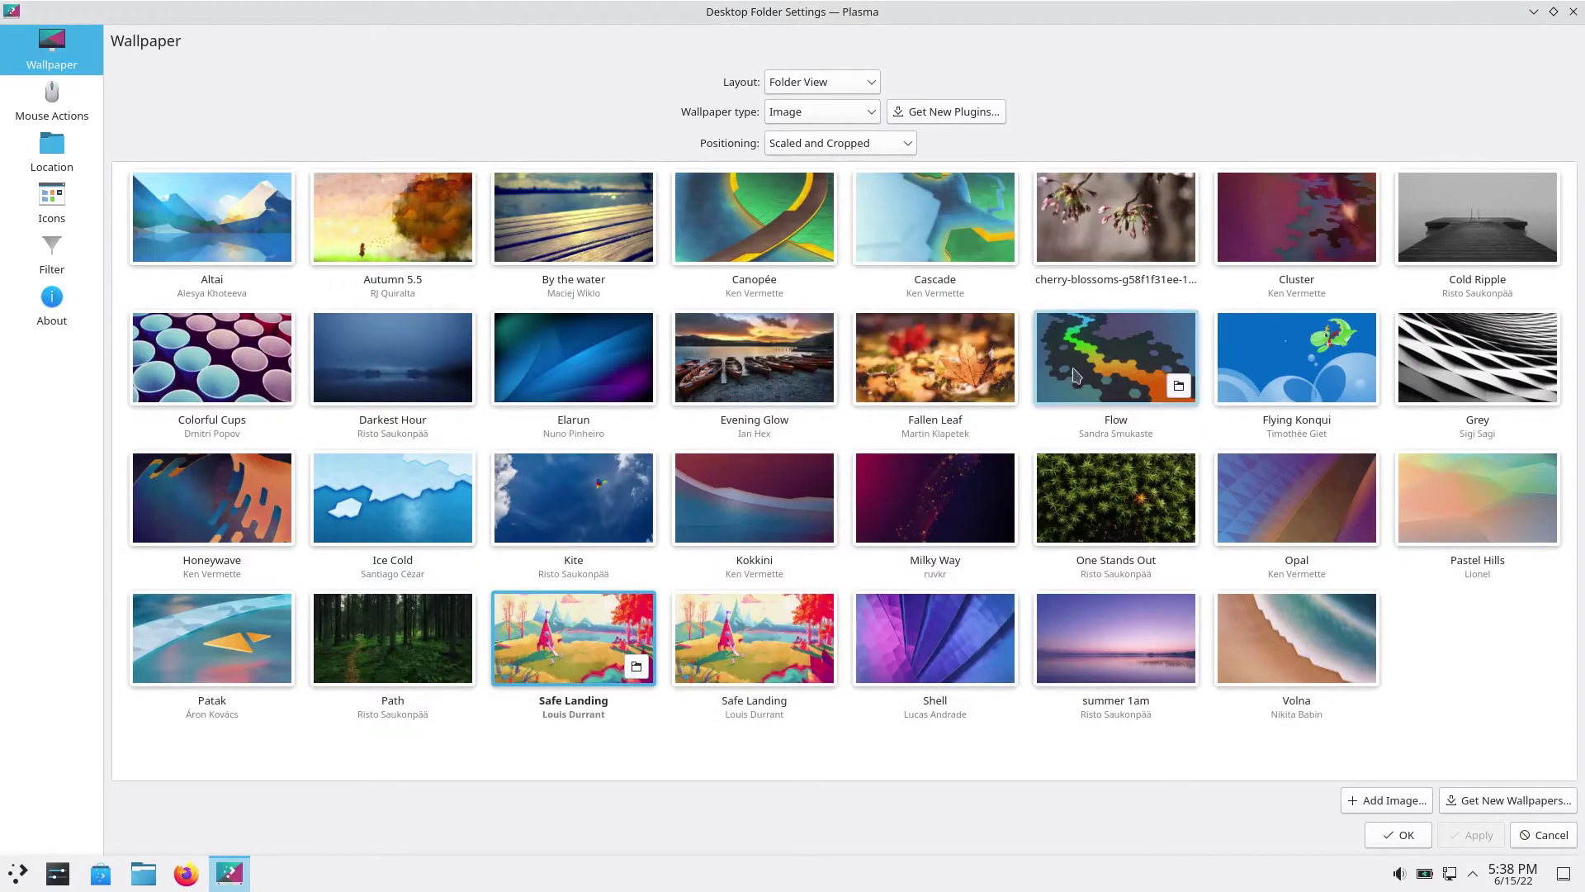
left_click(1398, 835)
View the display configuration settings in a maximized window and close them
right_click(755, 171)
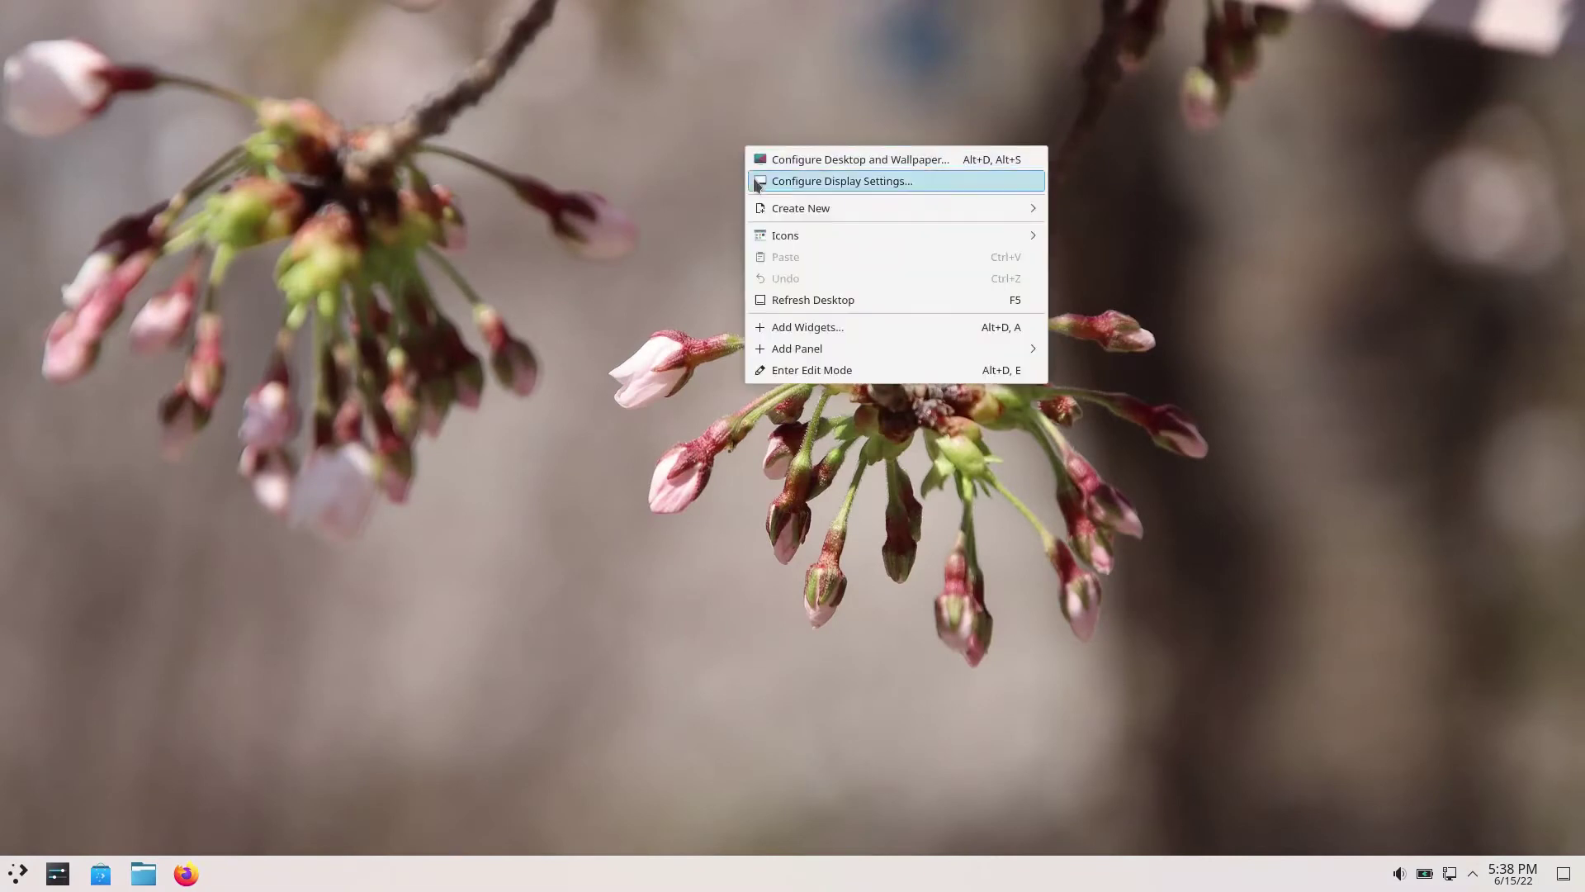
left_click(753, 178)
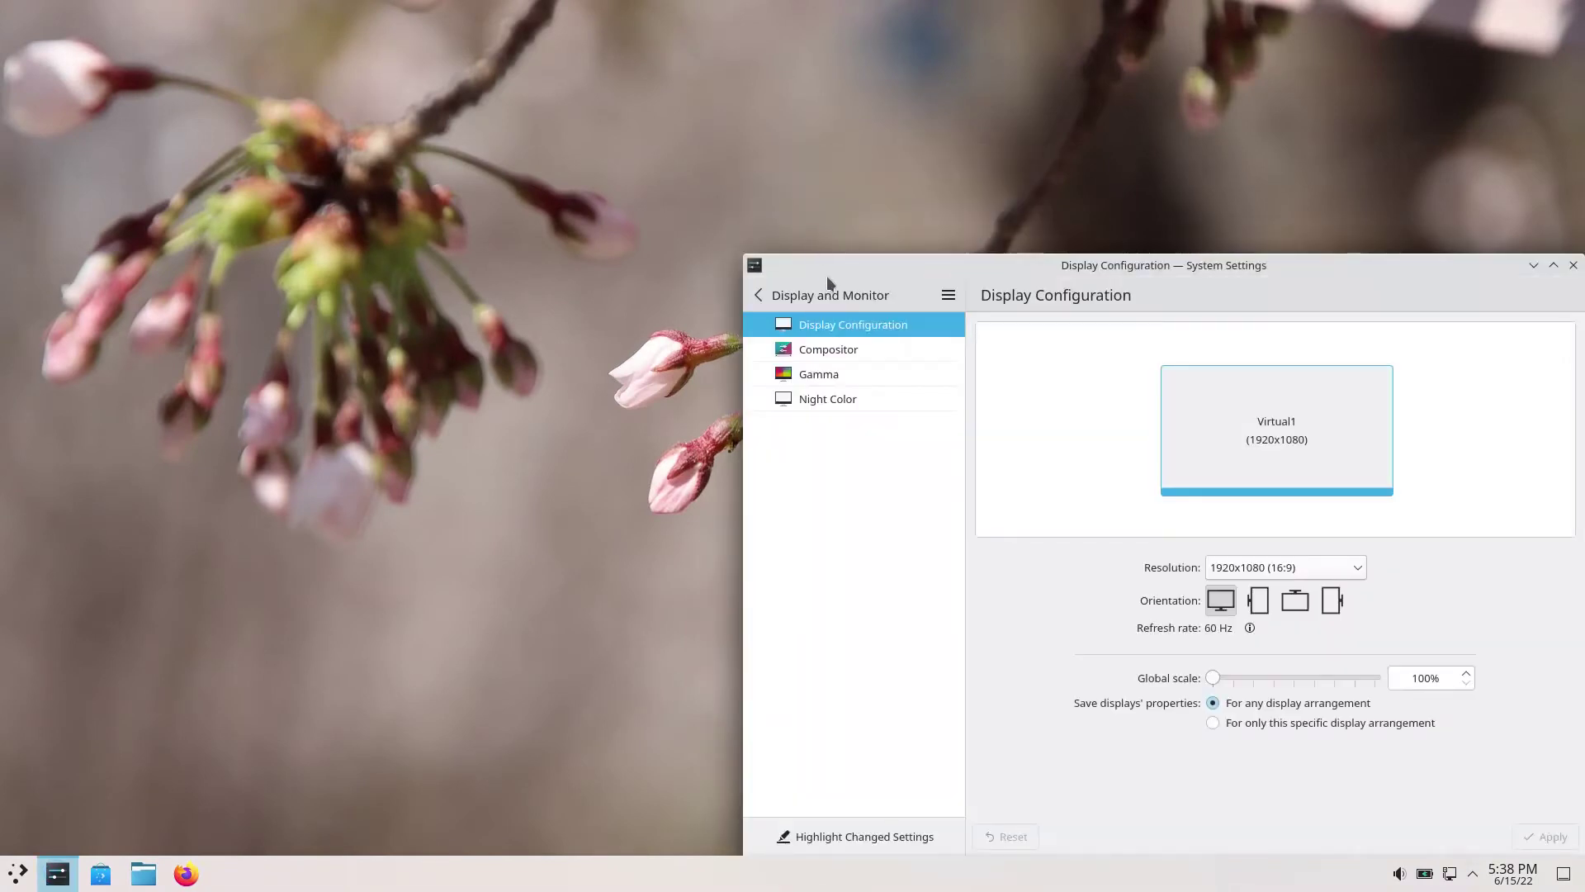
double_click(825, 272)
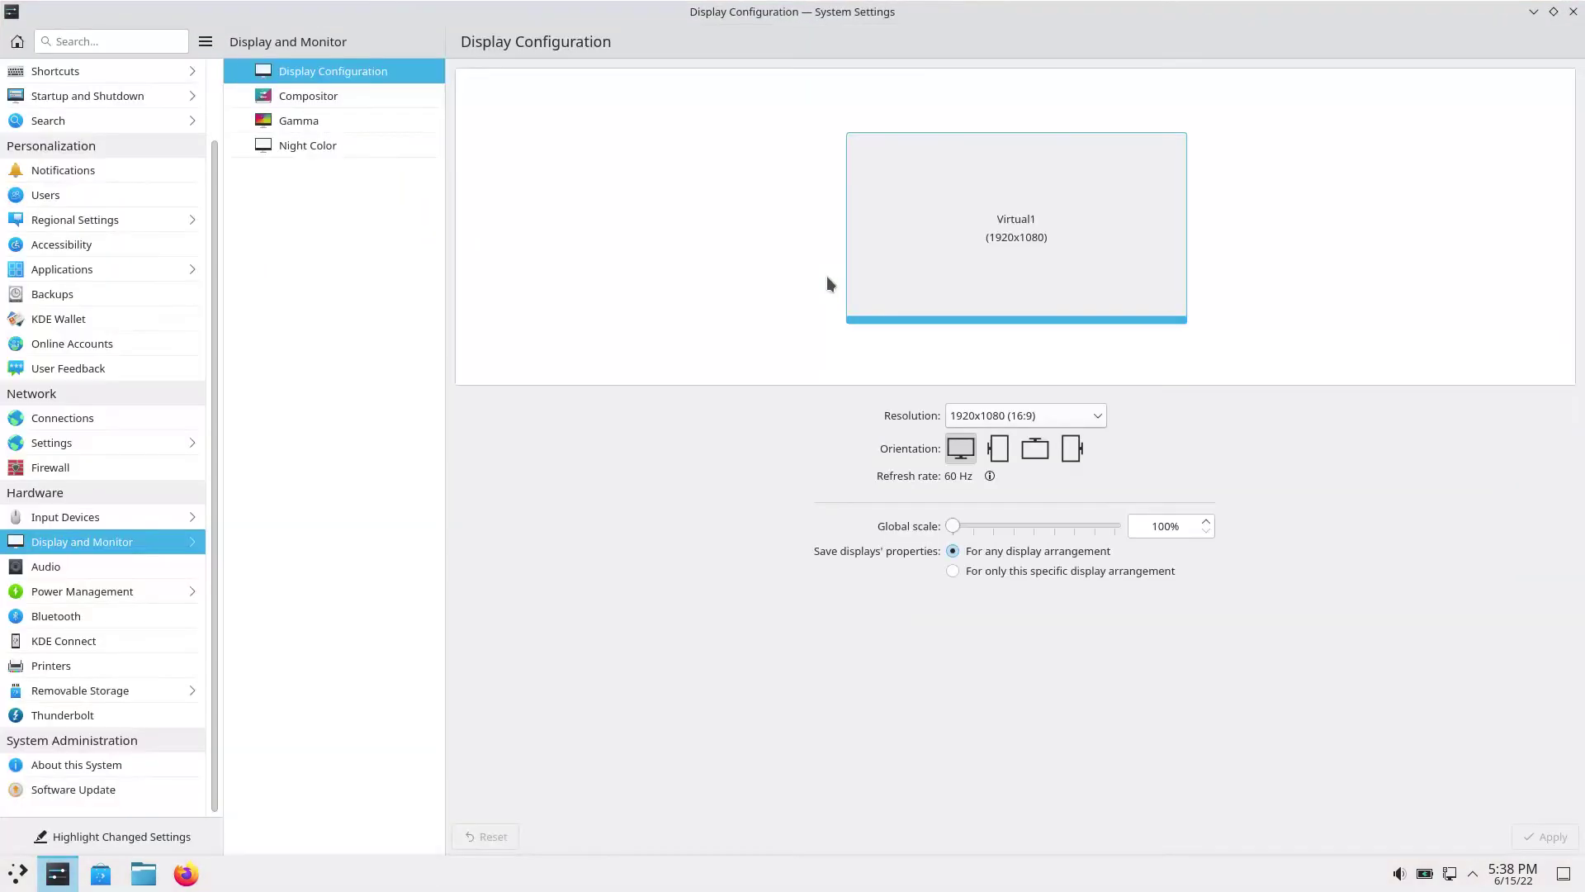
left_click(1573, 13)
Create a folder named "New Folder" on the desktop
right_click(810, 314)
mouse_move(1058, 375)
left_click(1147, 376)
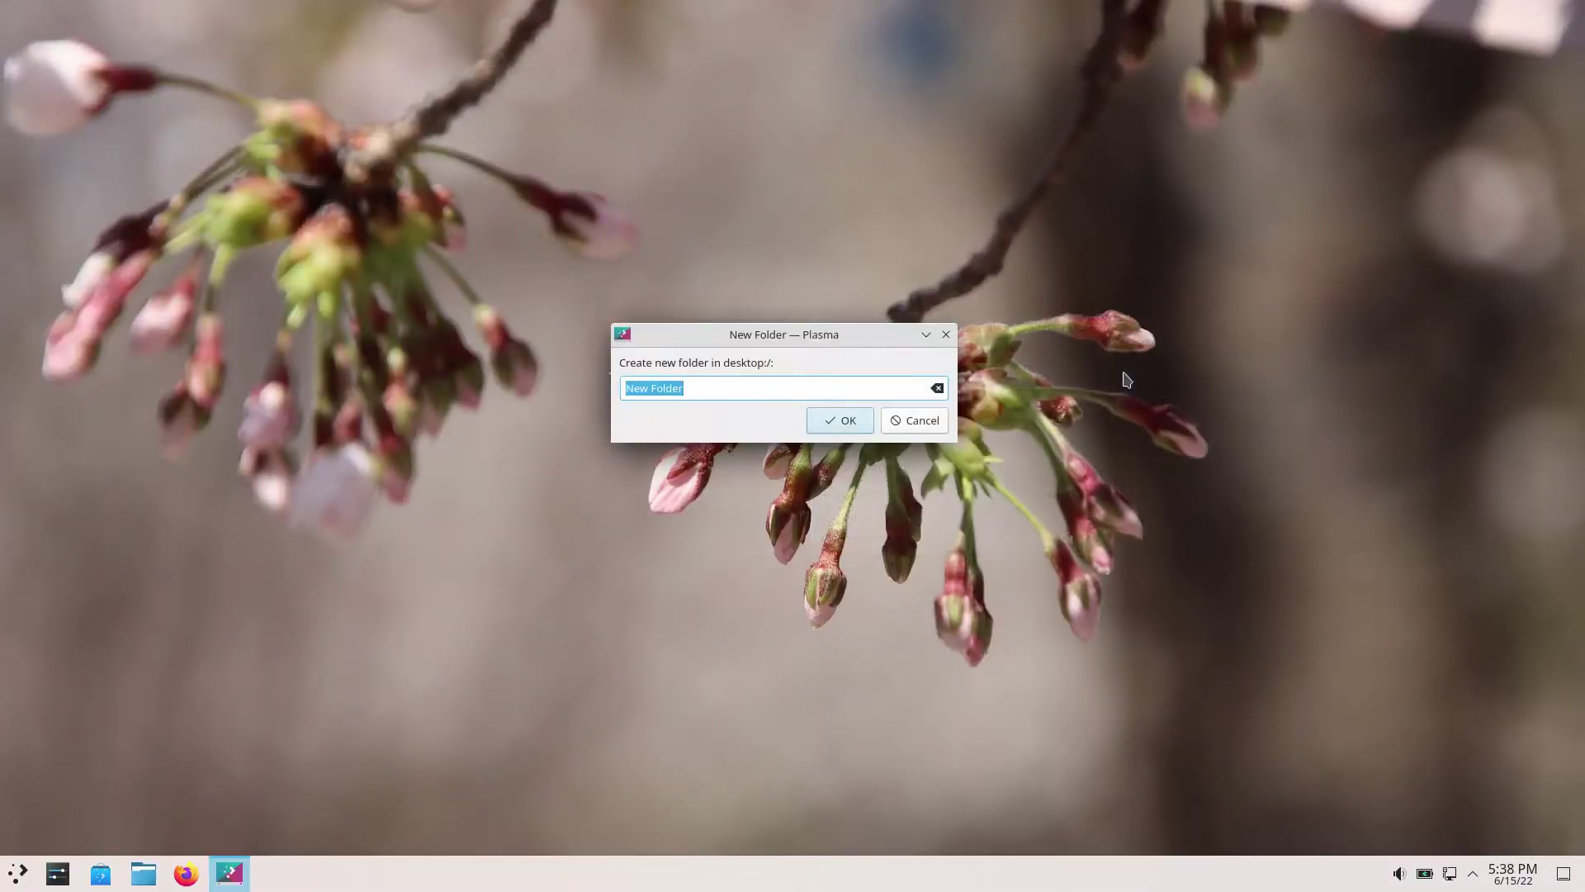
left_click(834, 423)
Create a text file named "Text File.txt" on the desktop
right_click(741, 338)
mouse_move(810, 404)
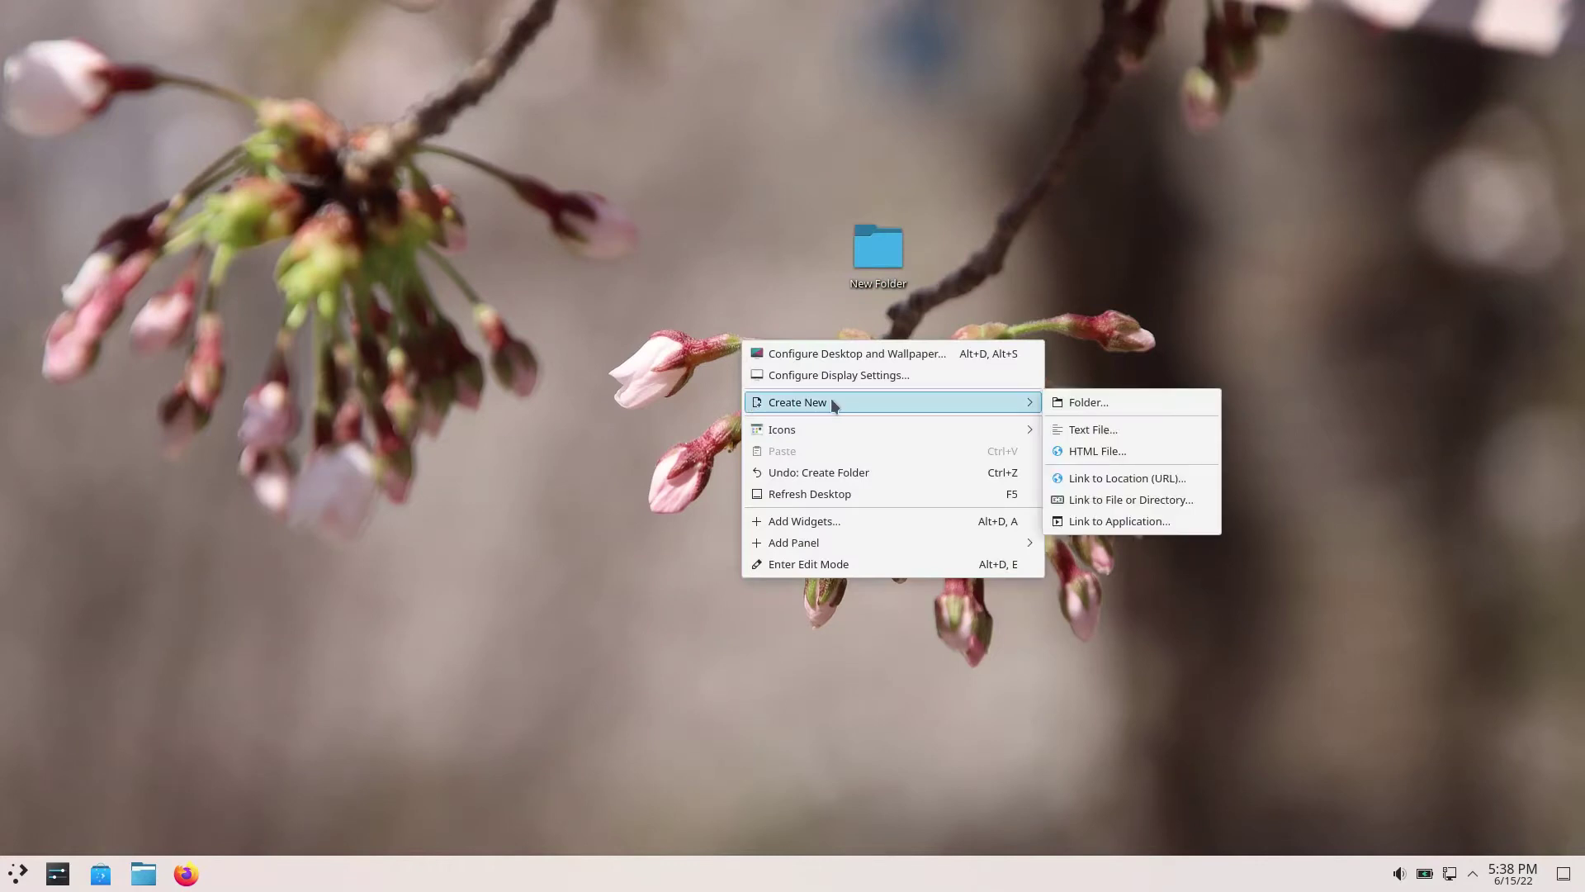
left_click(1073, 429)
left_click(854, 423)
Sort the desktop icons by name
right_click(670, 424)
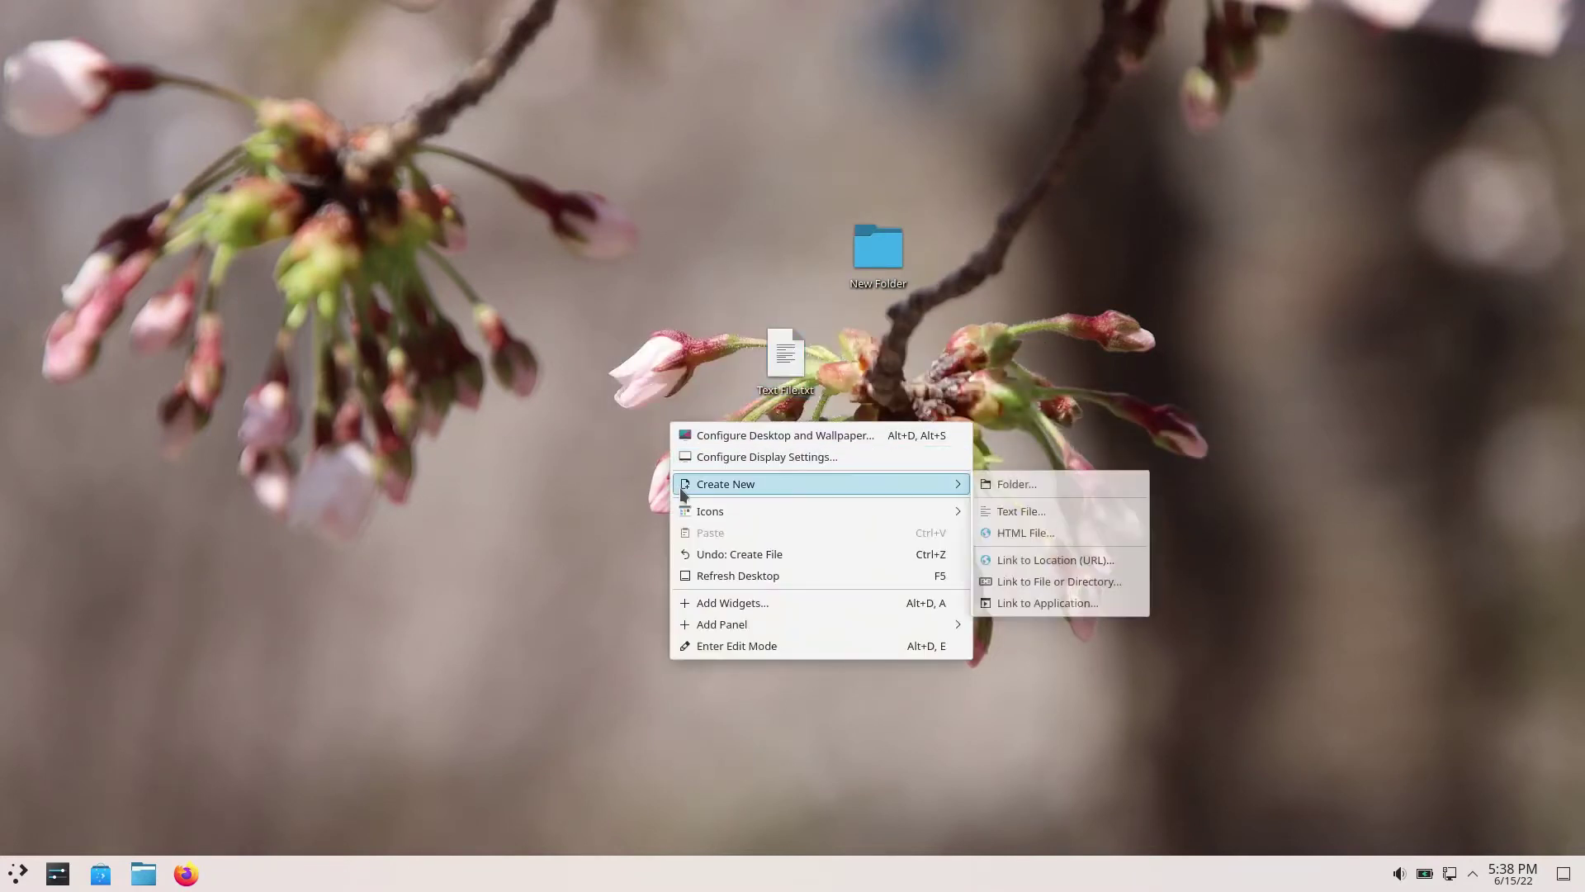
mouse_move(743, 511)
mouse_move(1073, 516)
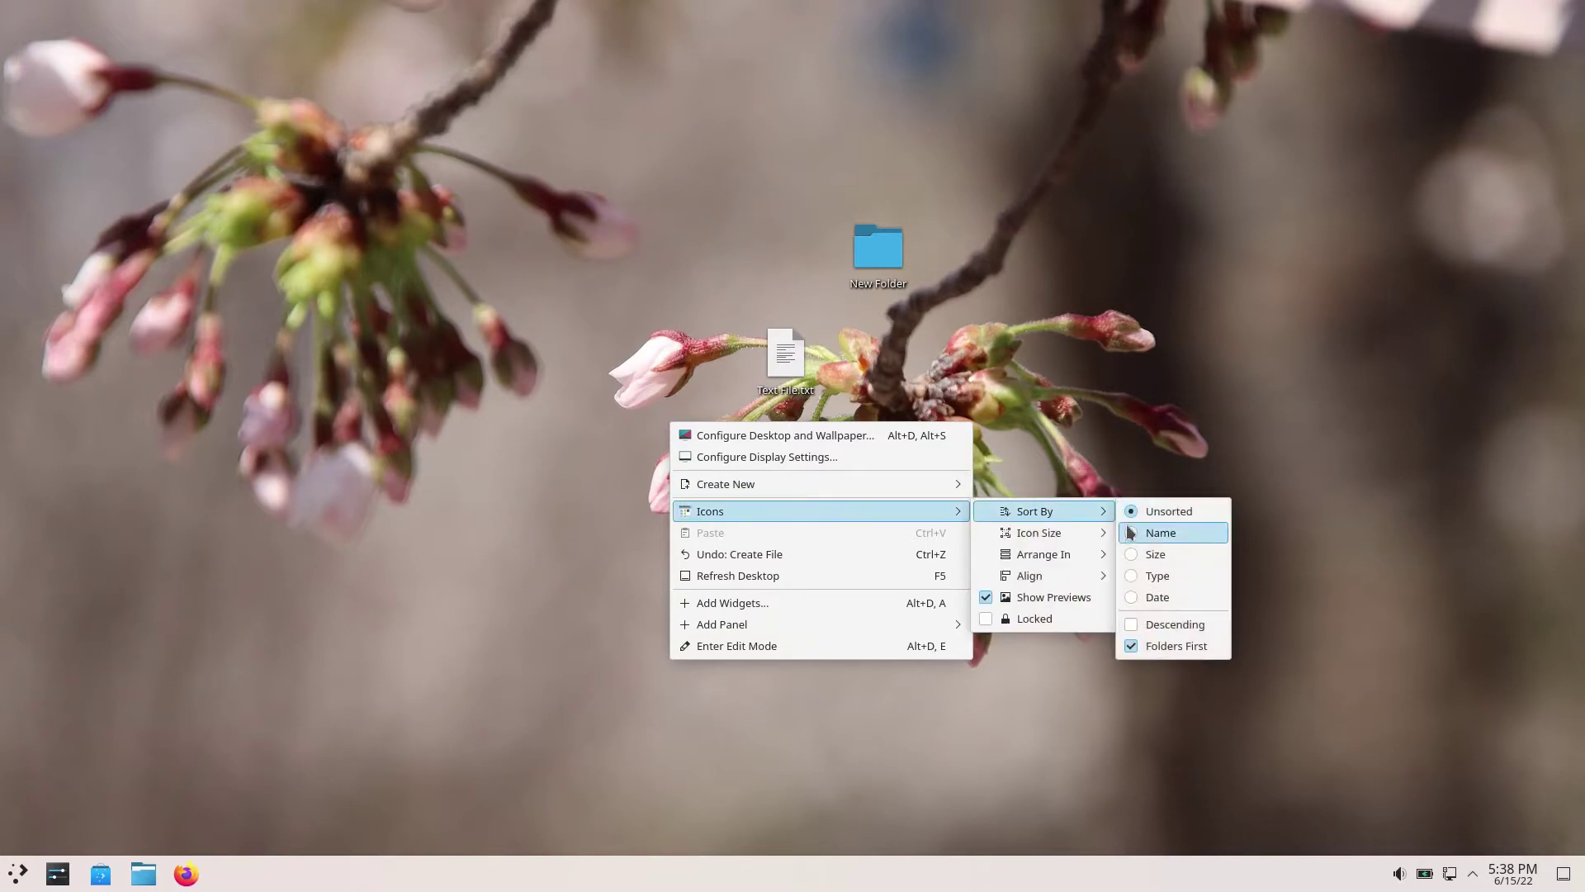
left_click(1160, 533)
Search the widgets for "moni" and add the Memory Usage and Total CPU Use widgets to the desktop
right_click(642, 305)
mouse_move(867, 394)
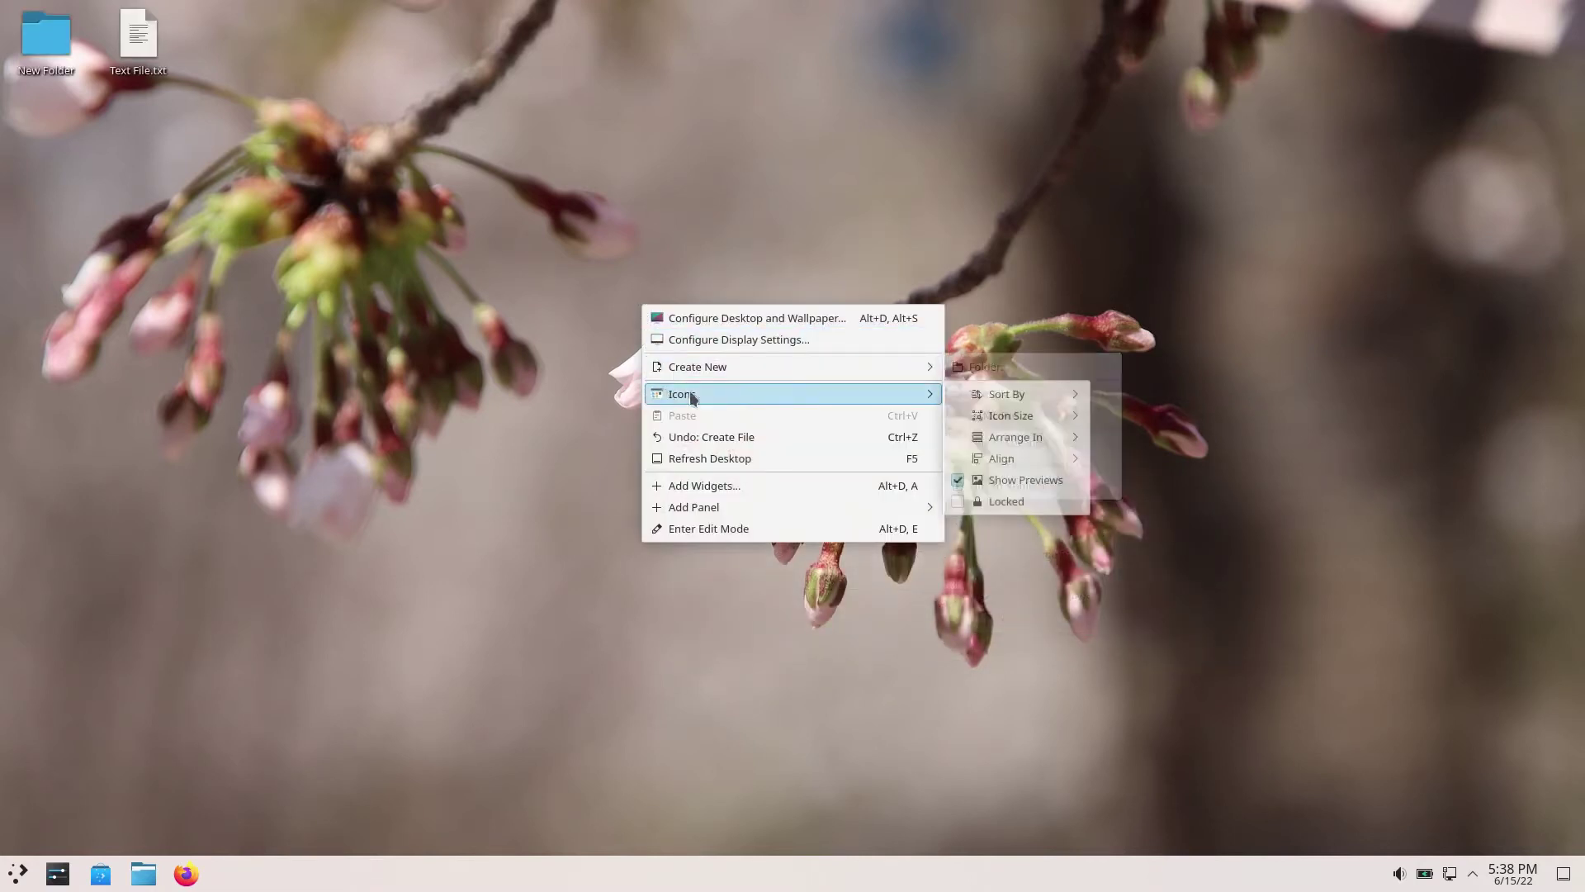
mouse_move(989, 417)
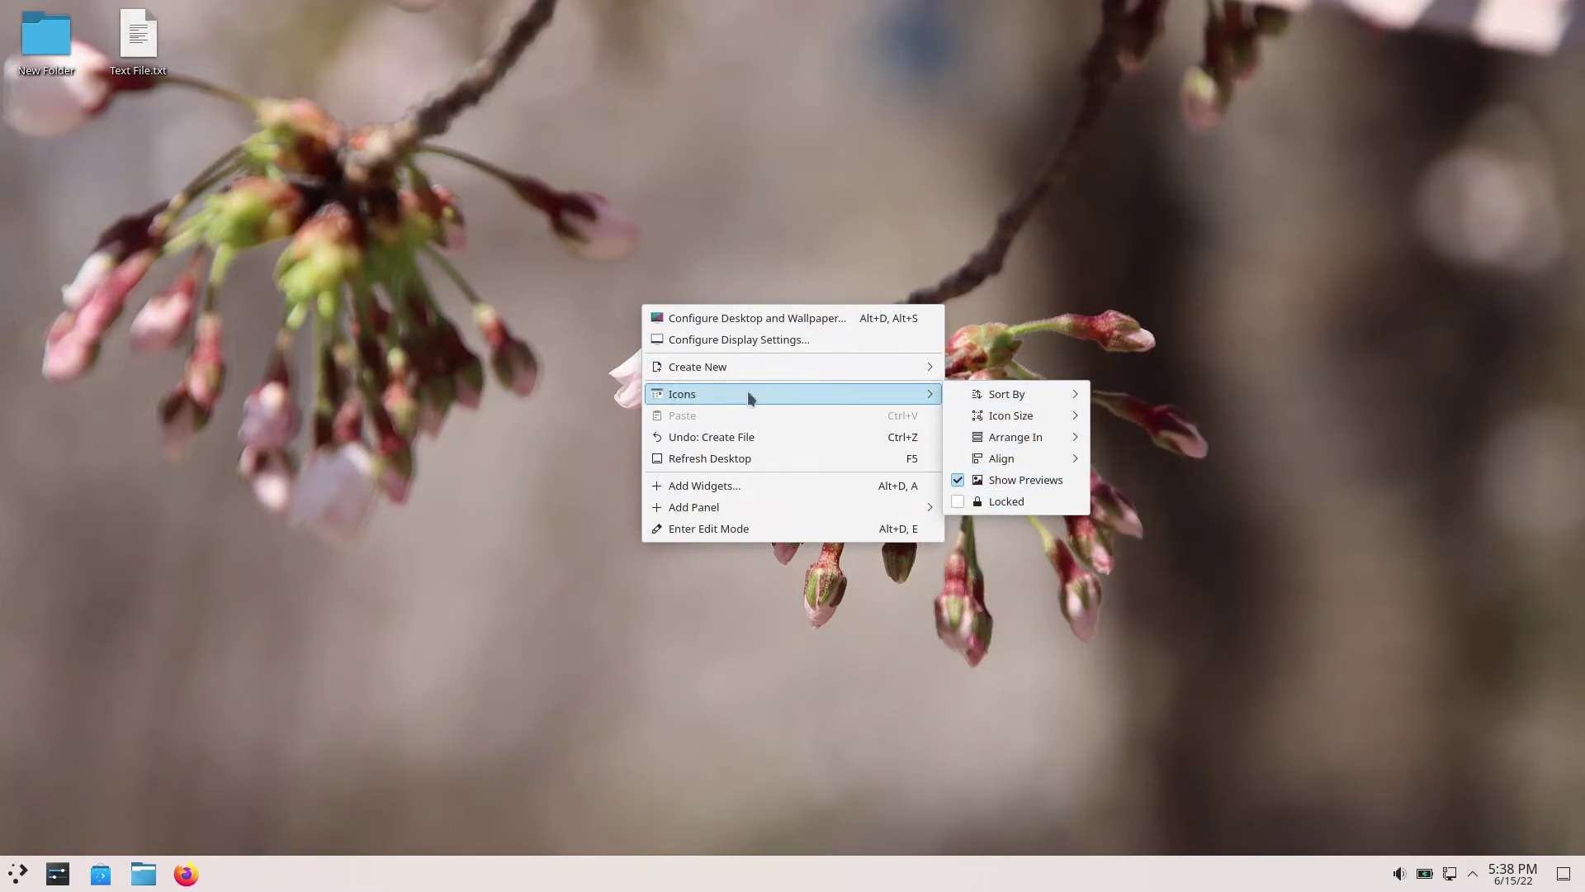
left_click(726, 477)
type("moni")
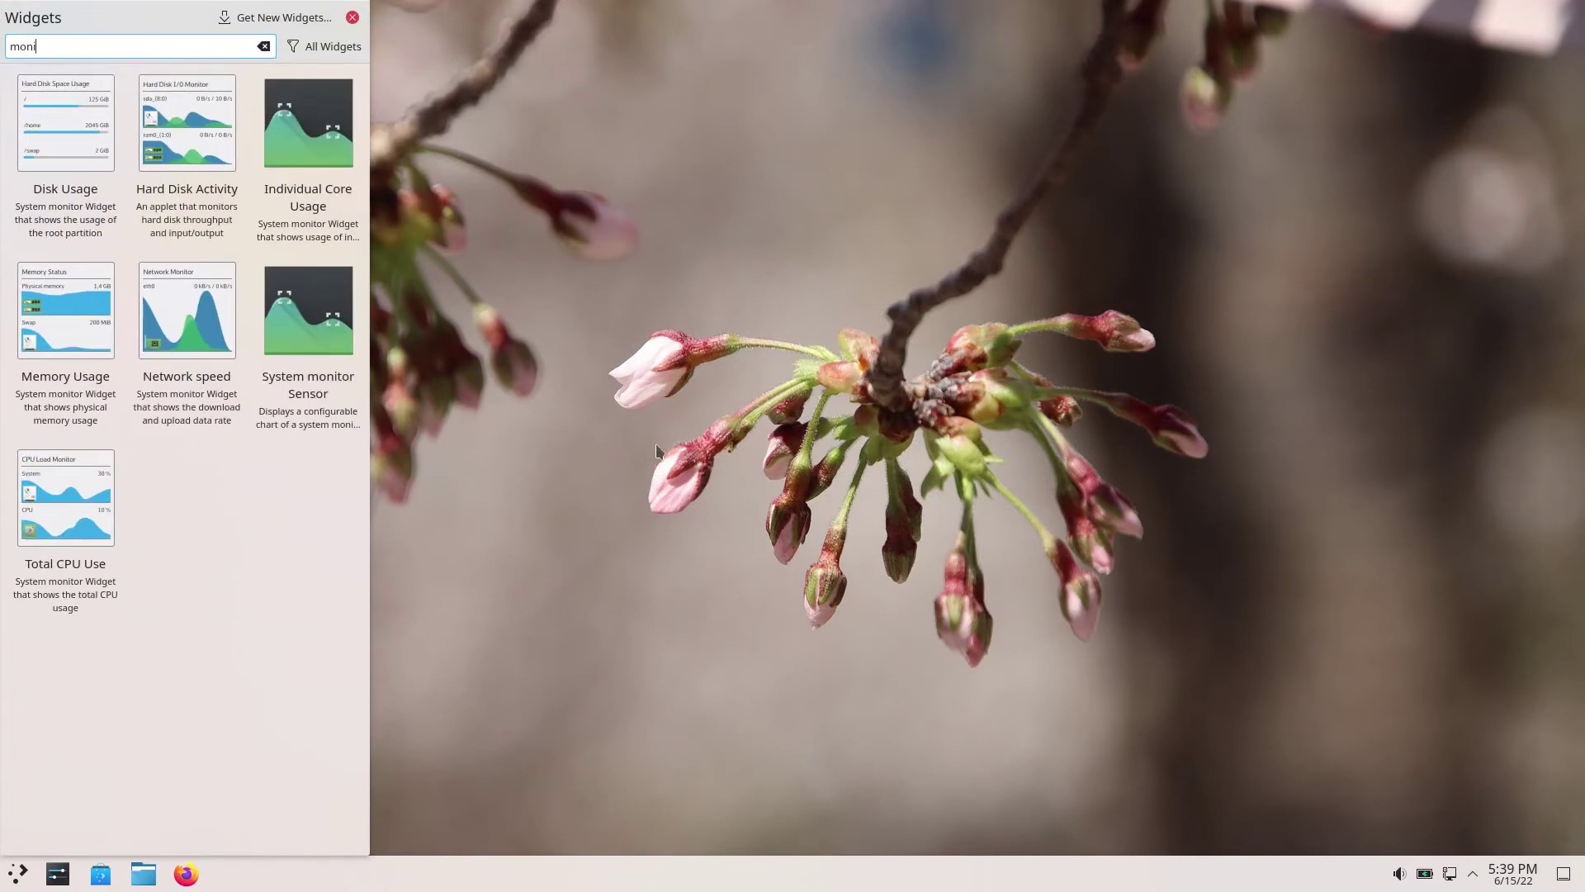
left_click_drag(66, 330, 809, 351)
left_click_drag(66, 496, 873, 583)
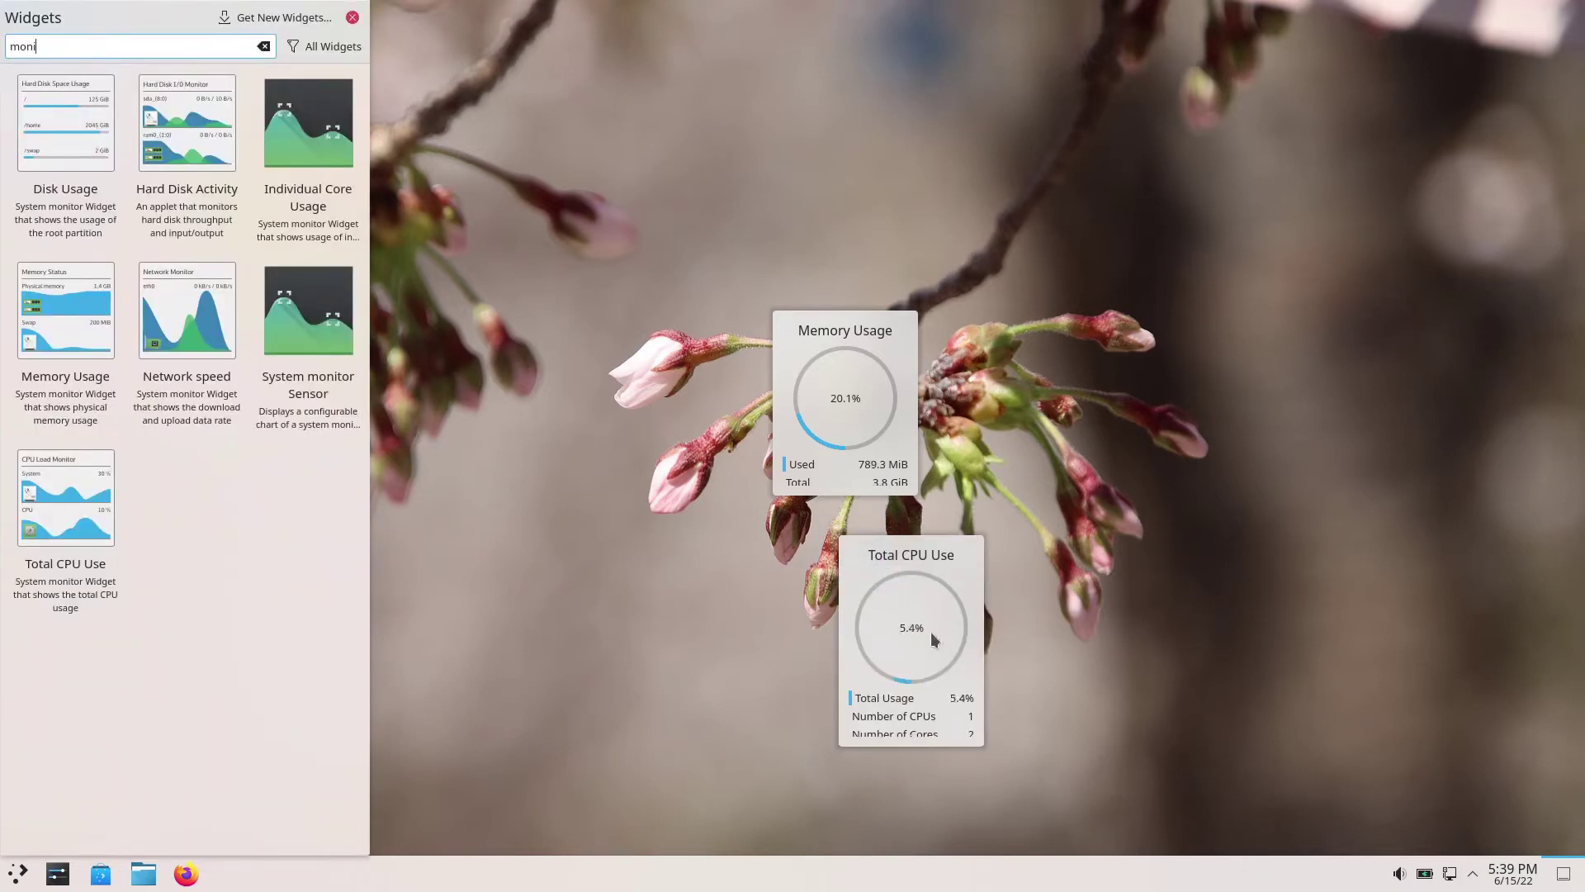
Place the Total CPU Use and Memory Usage widgets side by side in the desktop's upper-right corner, enlarge them and close the widget browser
left_click_drag(930, 632, 1516, 112)
left_click_drag(1493, 246, 1493, 251)
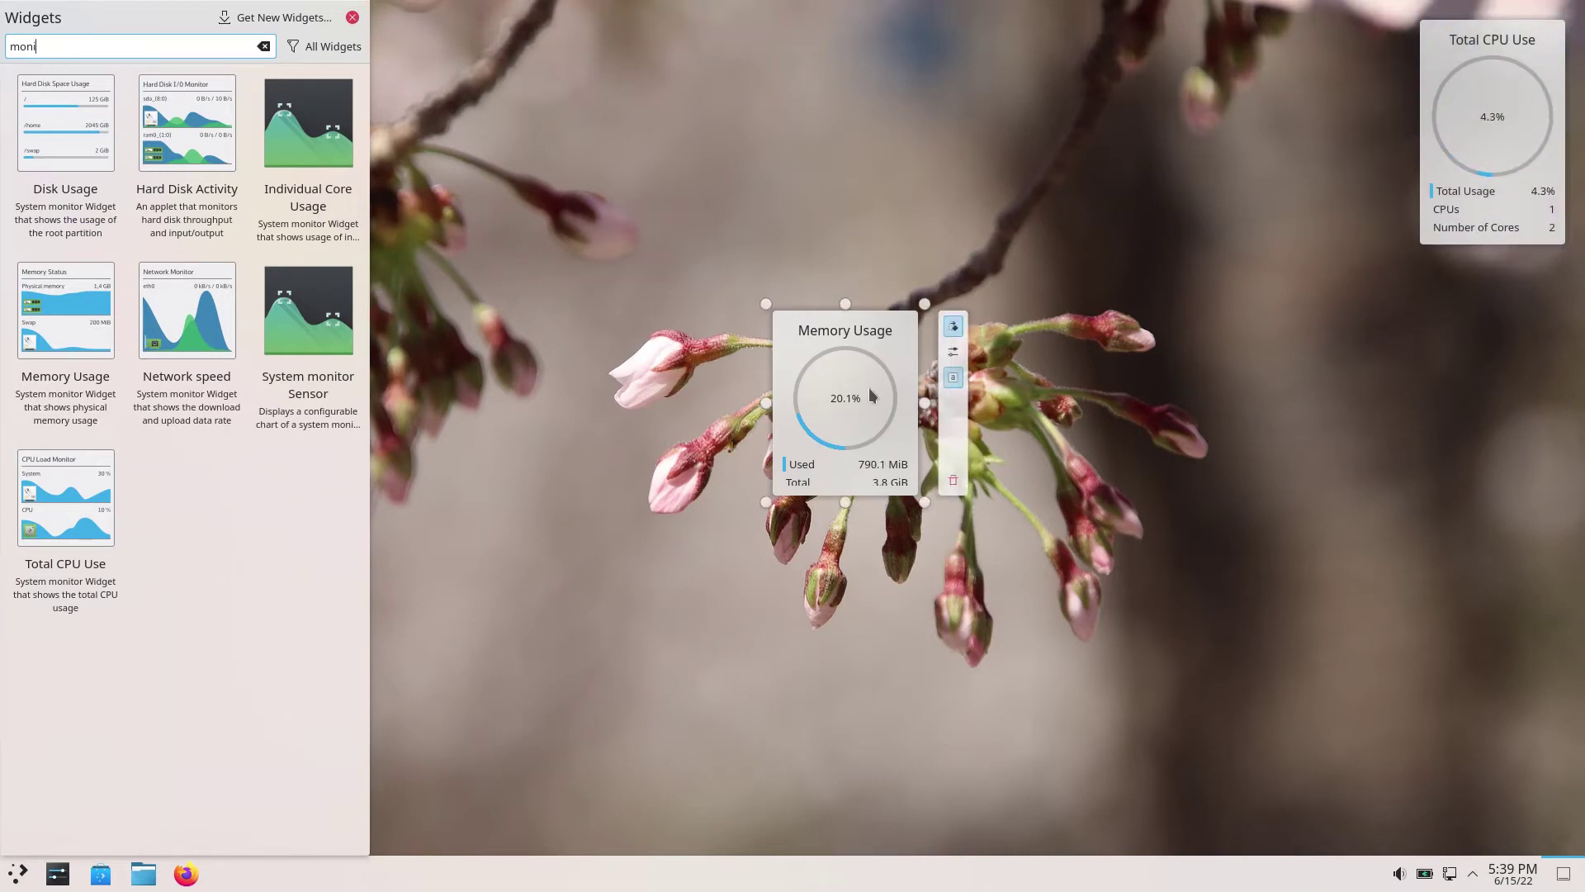
left_click_drag(869, 388, 1331, 110)
left_click_drag(1334, 210, 1336, 283)
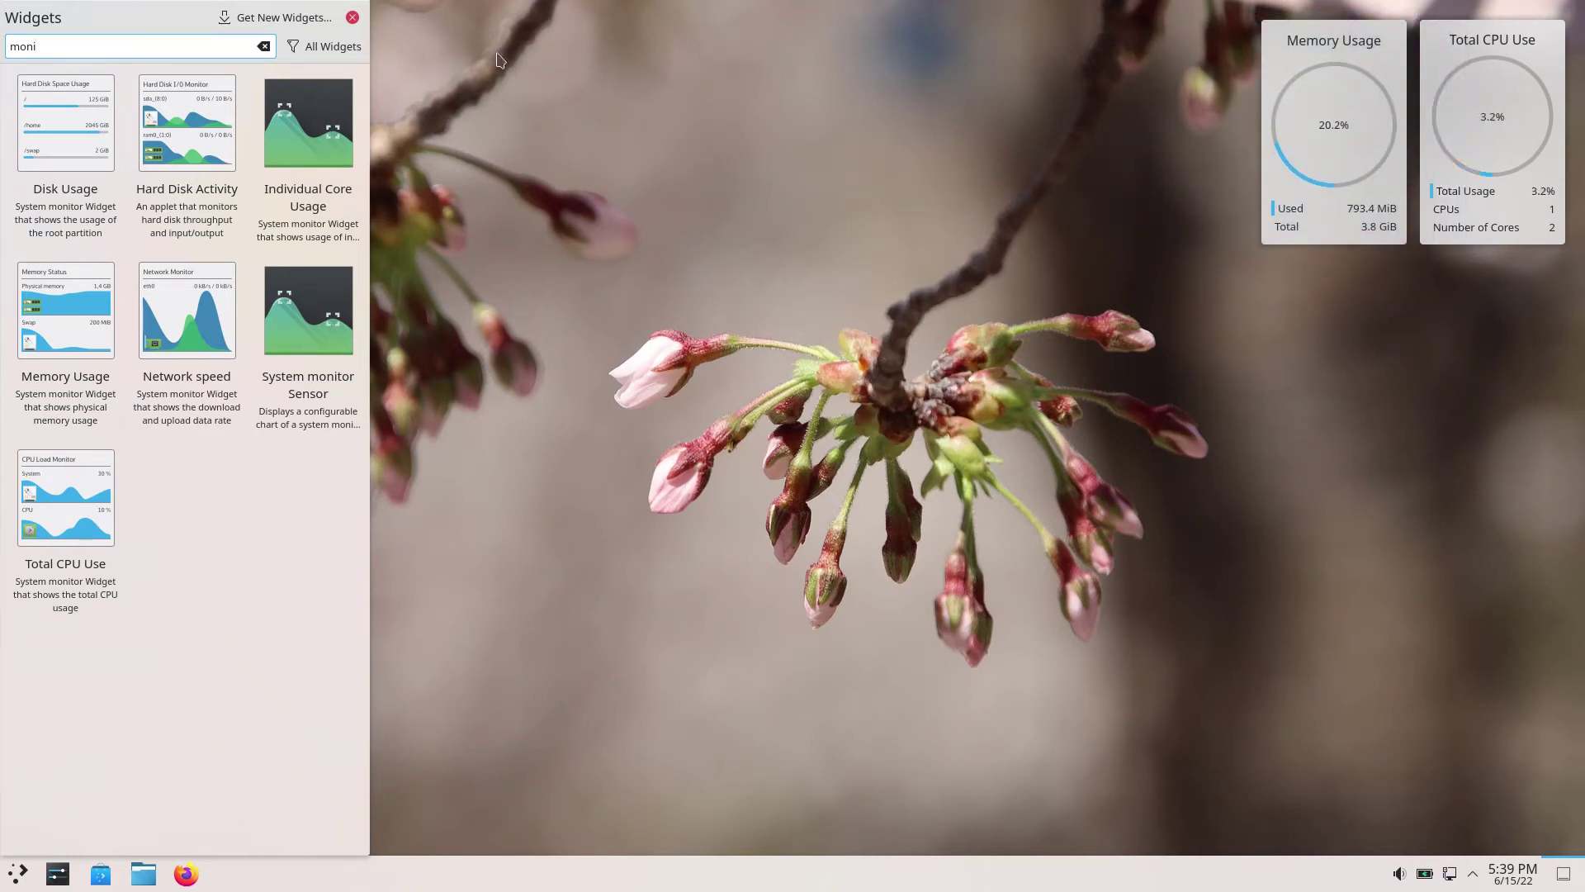
left_click(353, 18)
View the desktop's Add Panel options and its edit mode, and leave edit mode
right_click(782, 221)
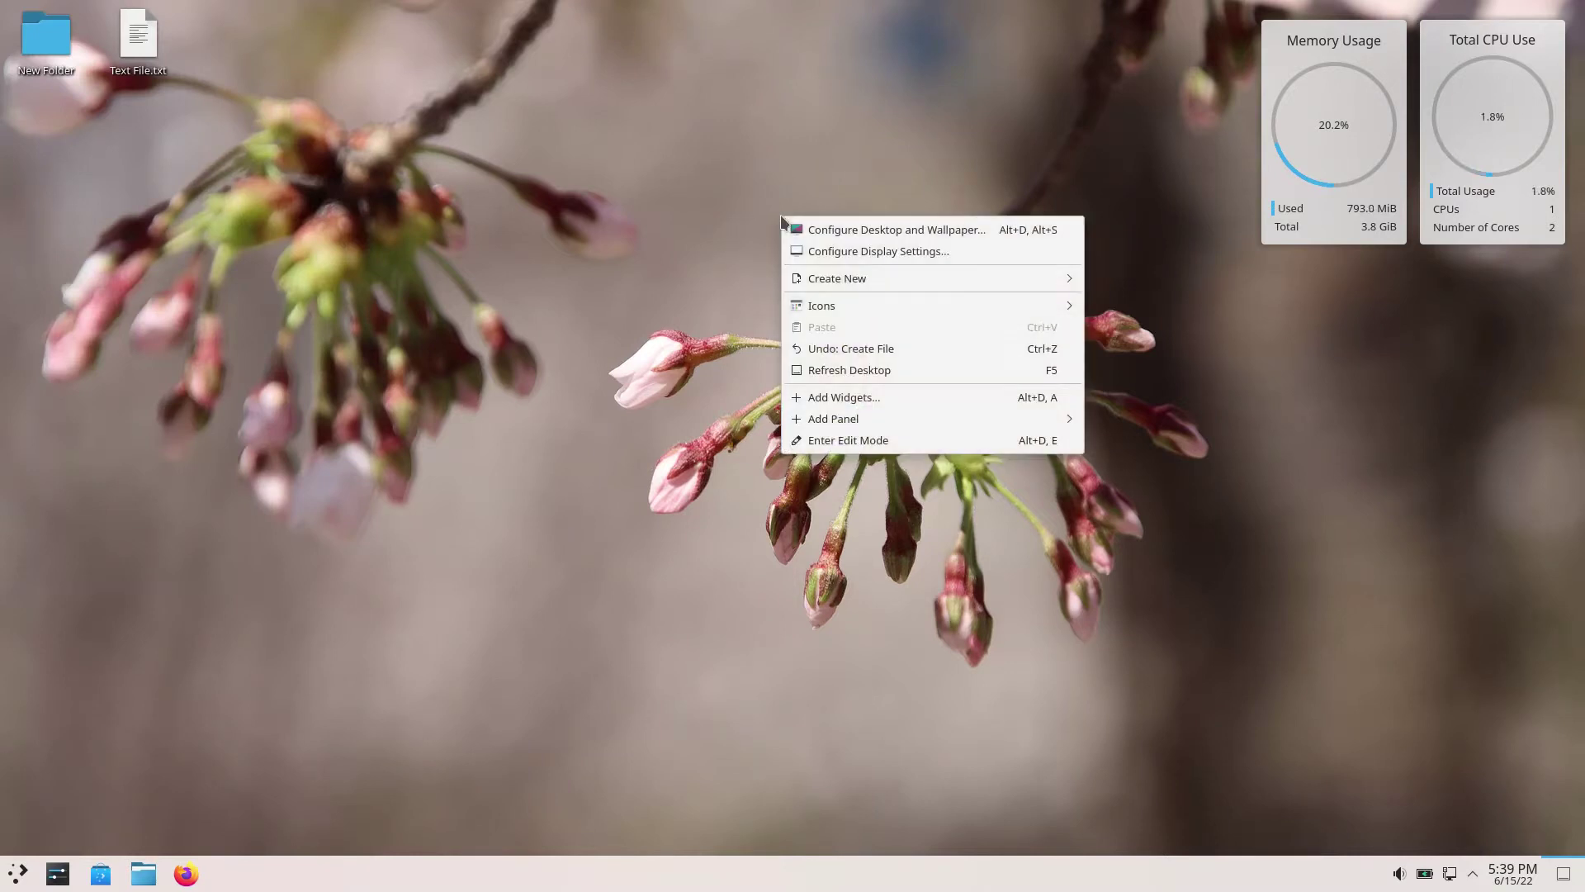
mouse_move(990, 421)
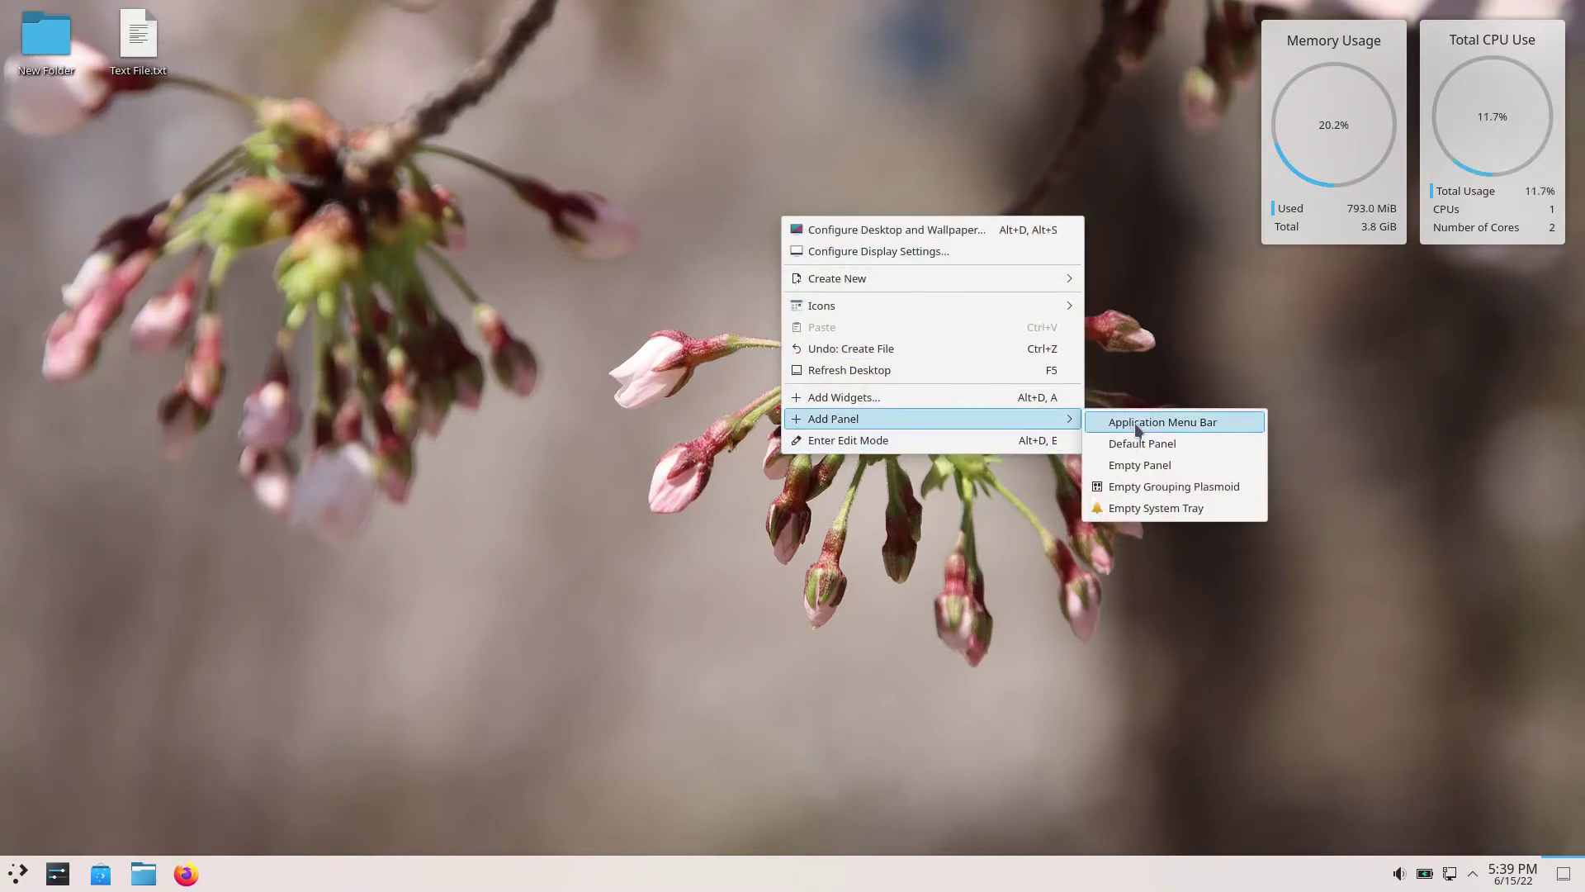
left_click(893, 440)
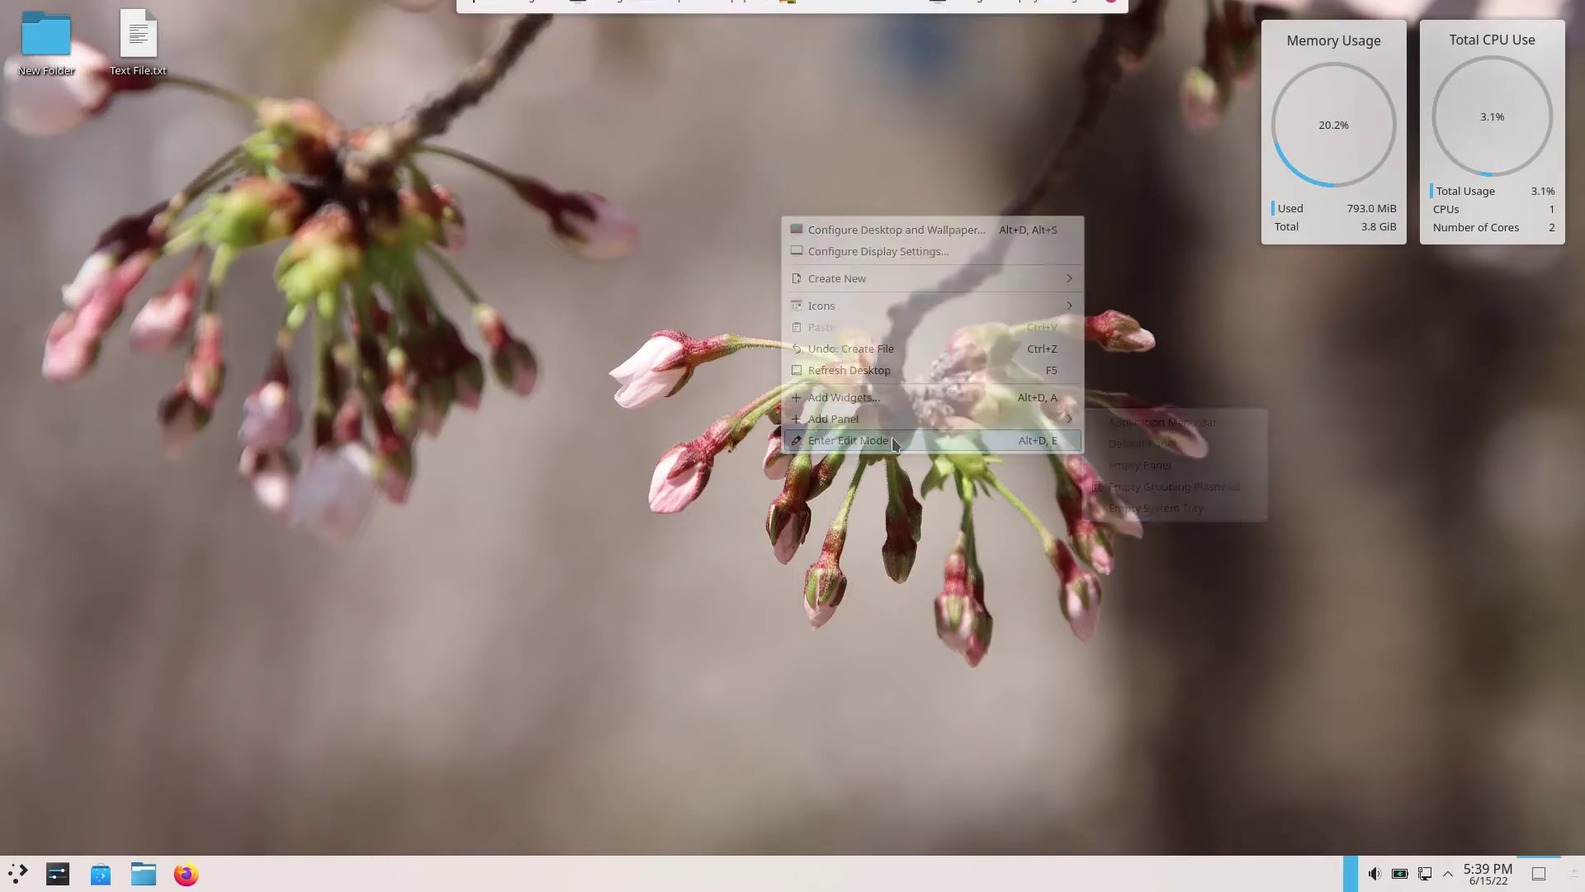
left_click(1111, 15)
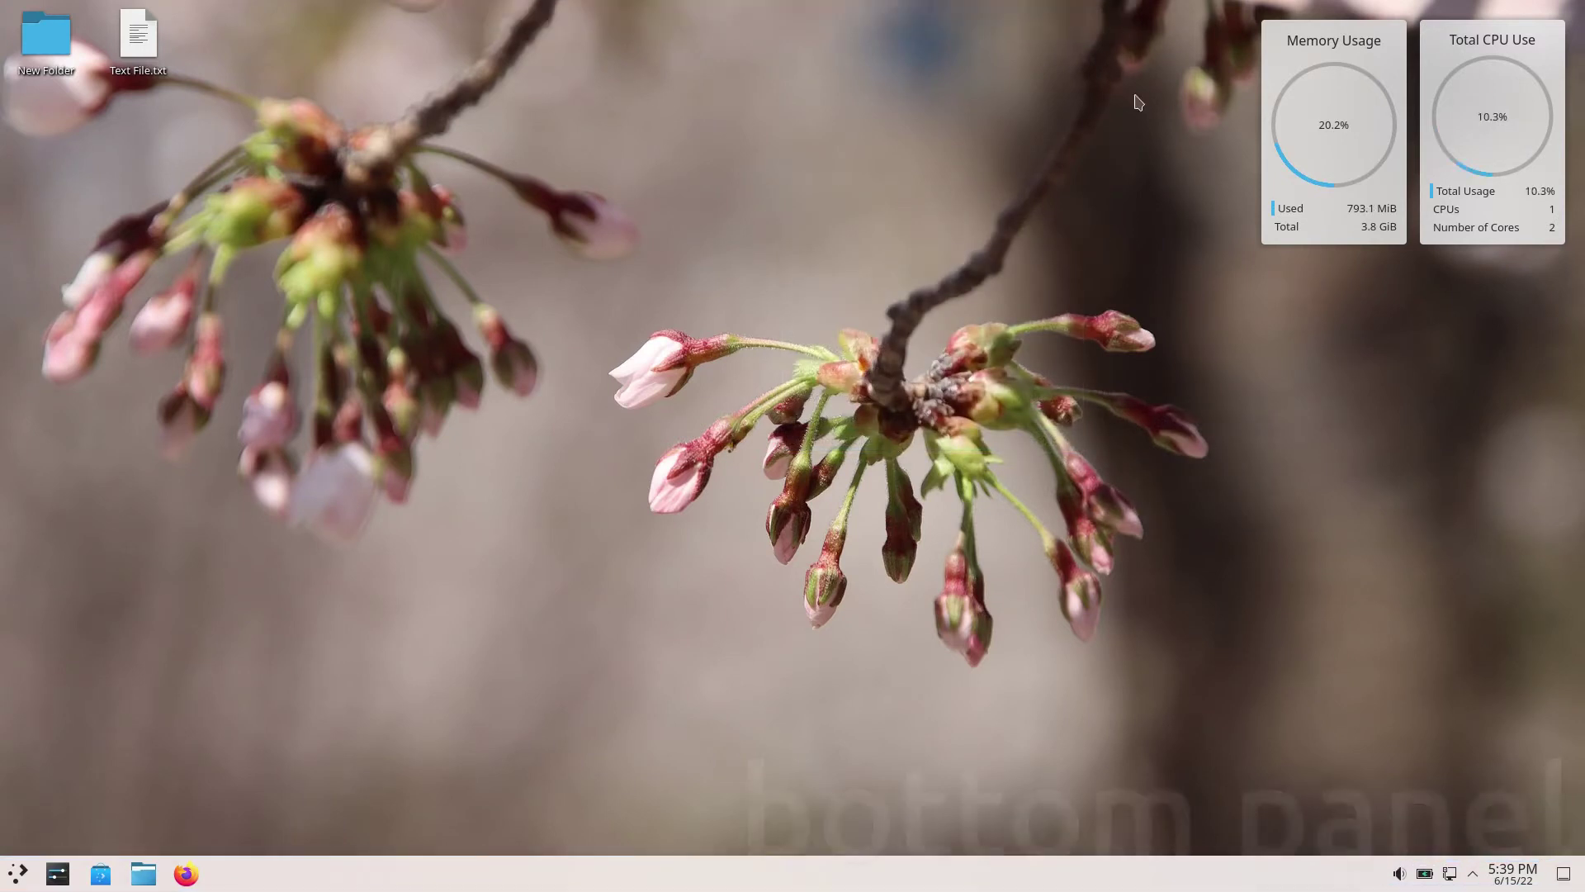
View the calendar and the notifications from the panel, and open the system updates
left_click(1518, 873)
left_click(1473, 874)
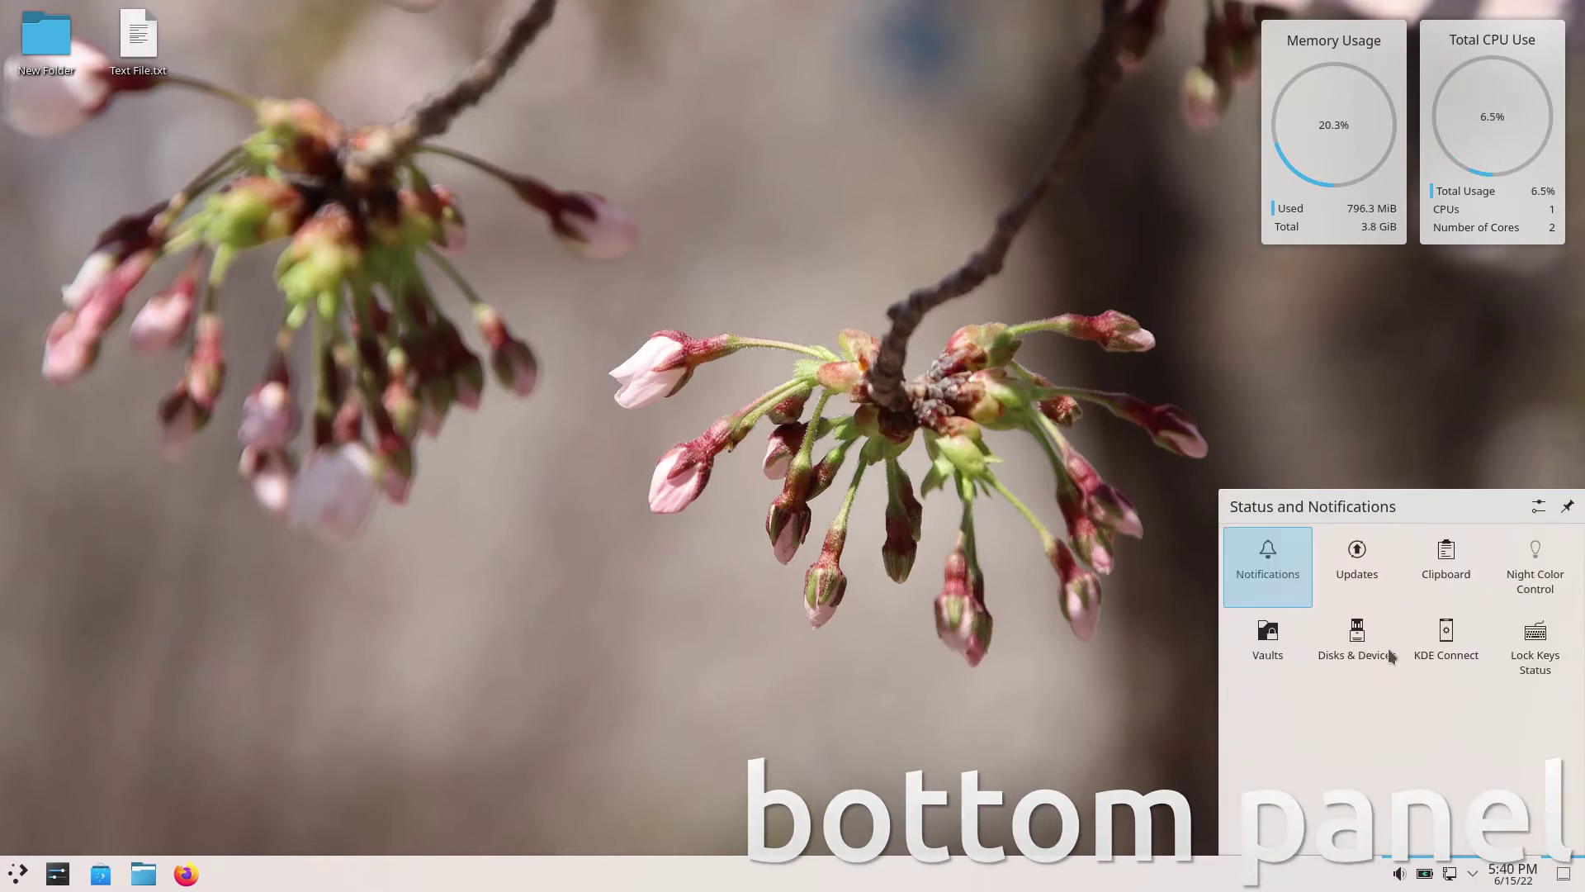
left_click(1268, 566)
left_click(1236, 507)
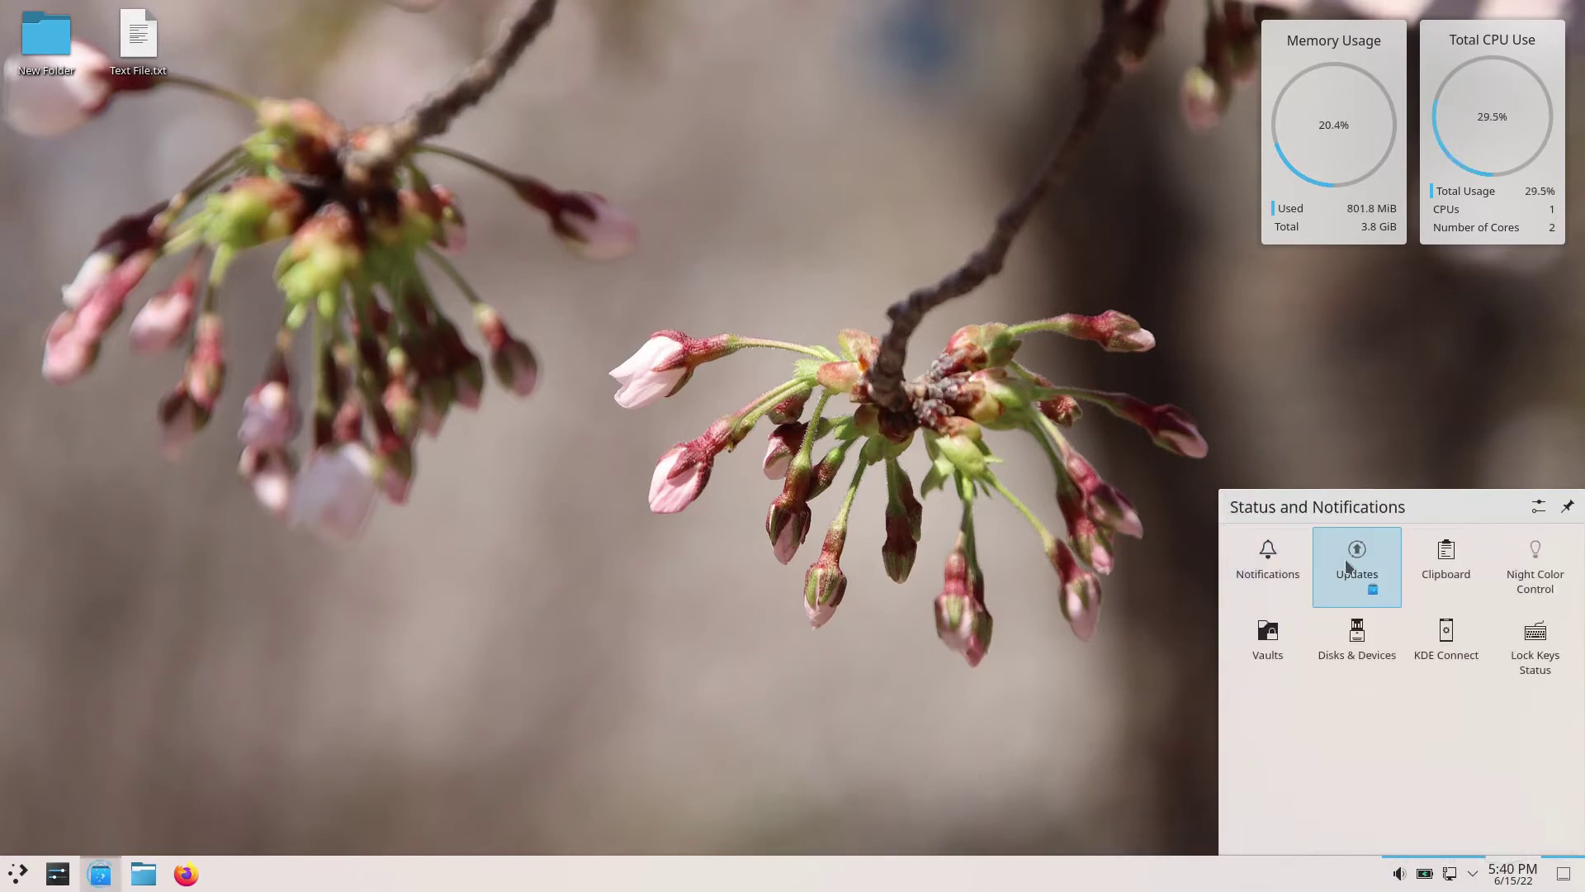
left_click(1346, 568)
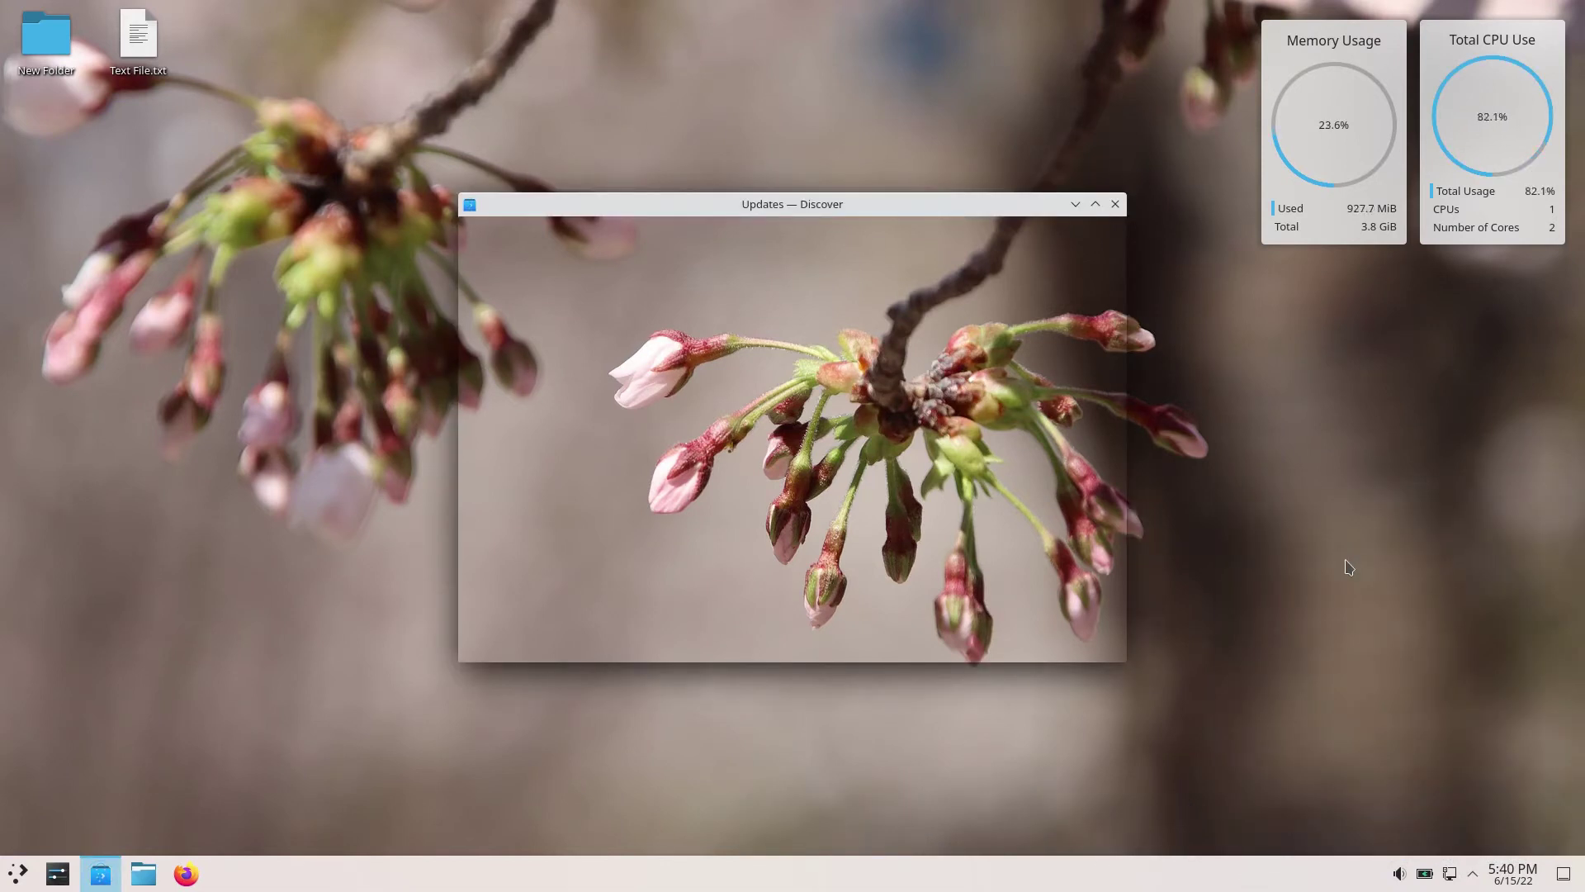
View the clipboard from the status and notifications area and toggle Night Color
left_click(1471, 873)
left_click(1430, 573)
left_click(1236, 507)
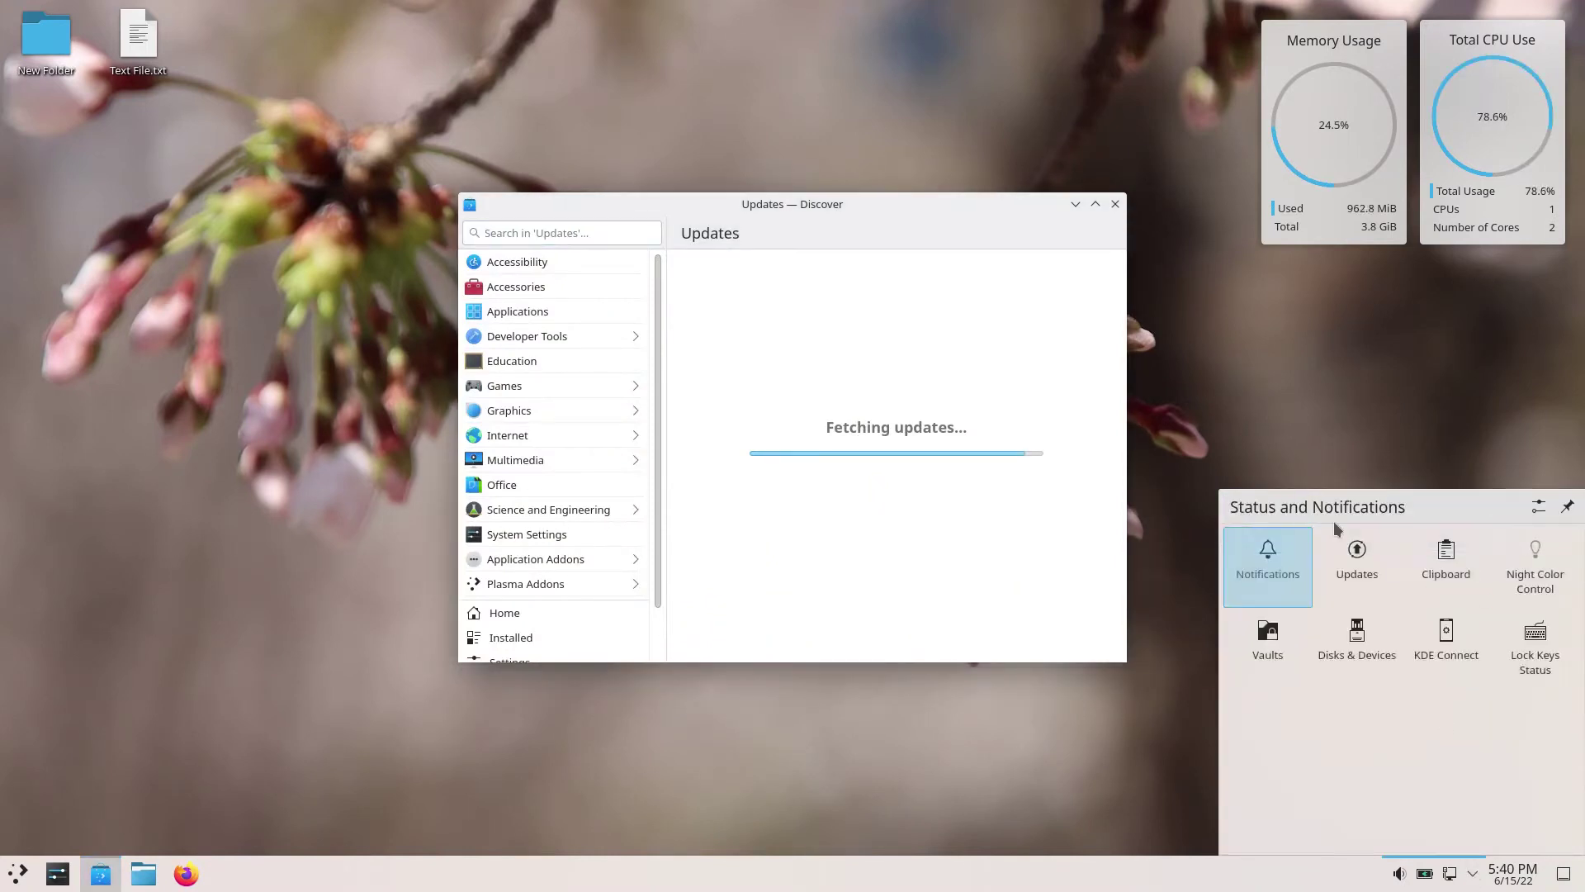
left_click(1501, 572)
Examine the Vaults, Disks & Devices, KDE Connect and Lock Keys Status entries of the system tray
left_click(1529, 581)
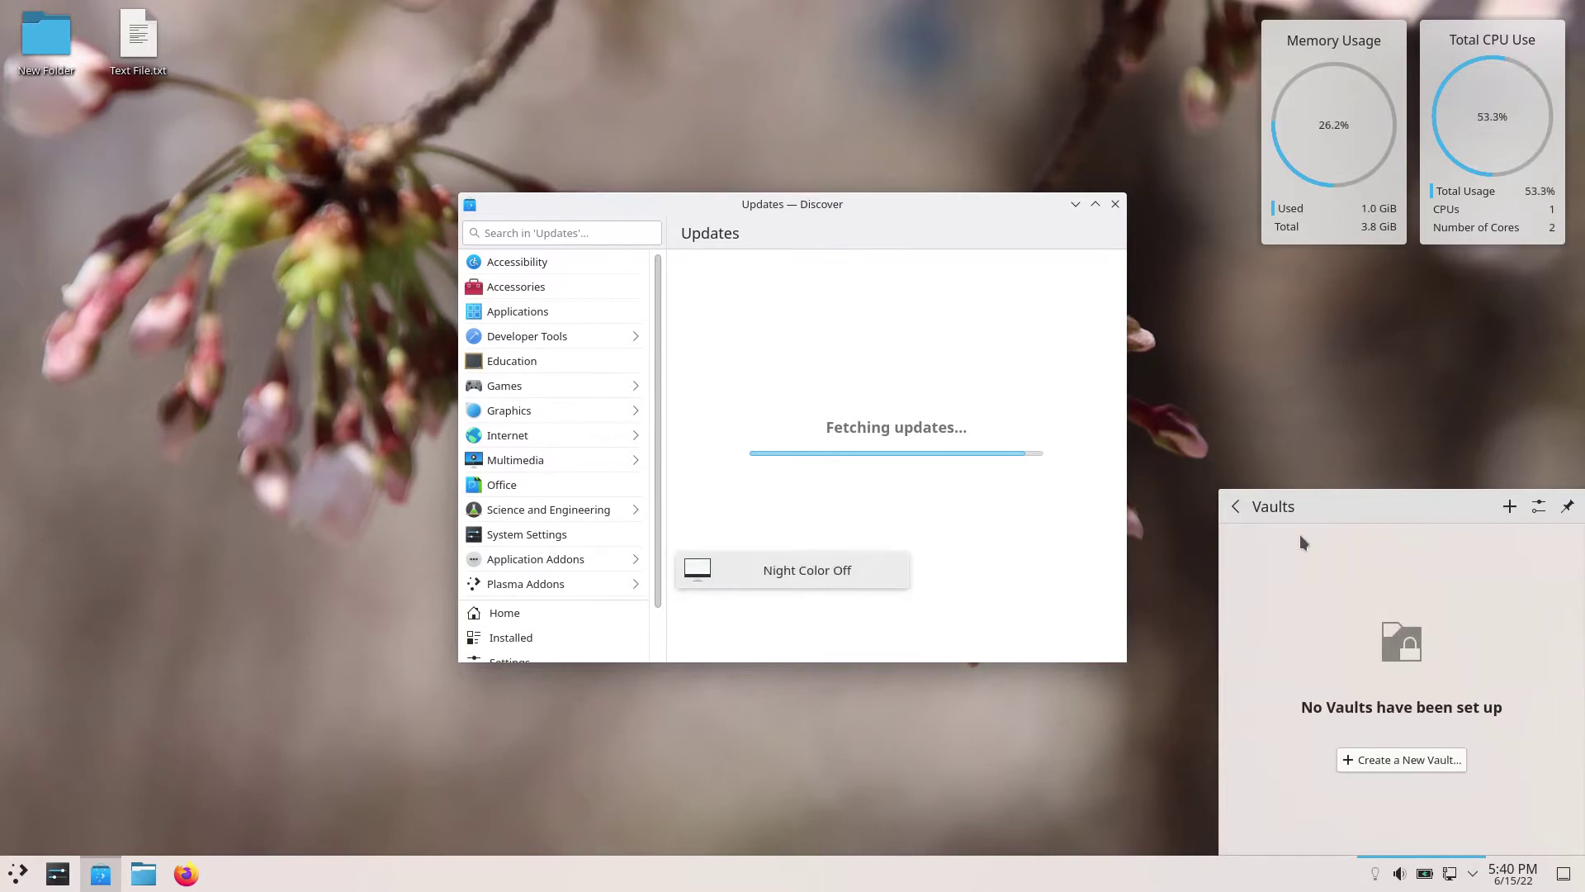
left_click(1236, 507)
left_click(1267, 638)
left_click(1236, 507)
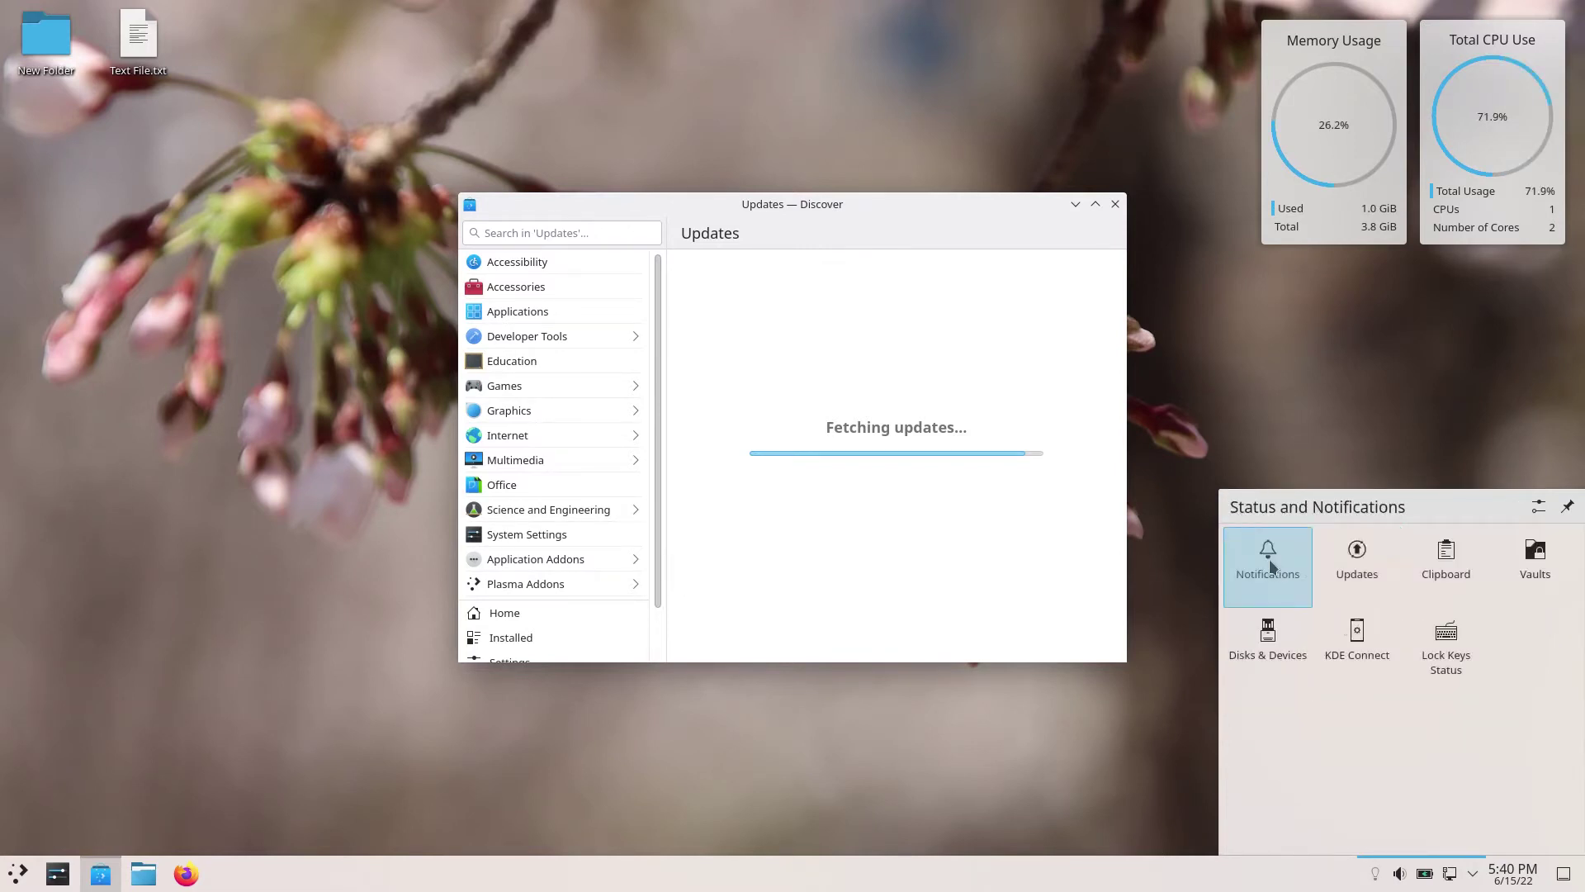
left_click(1357, 640)
left_click(1236, 507)
left_click(1437, 644)
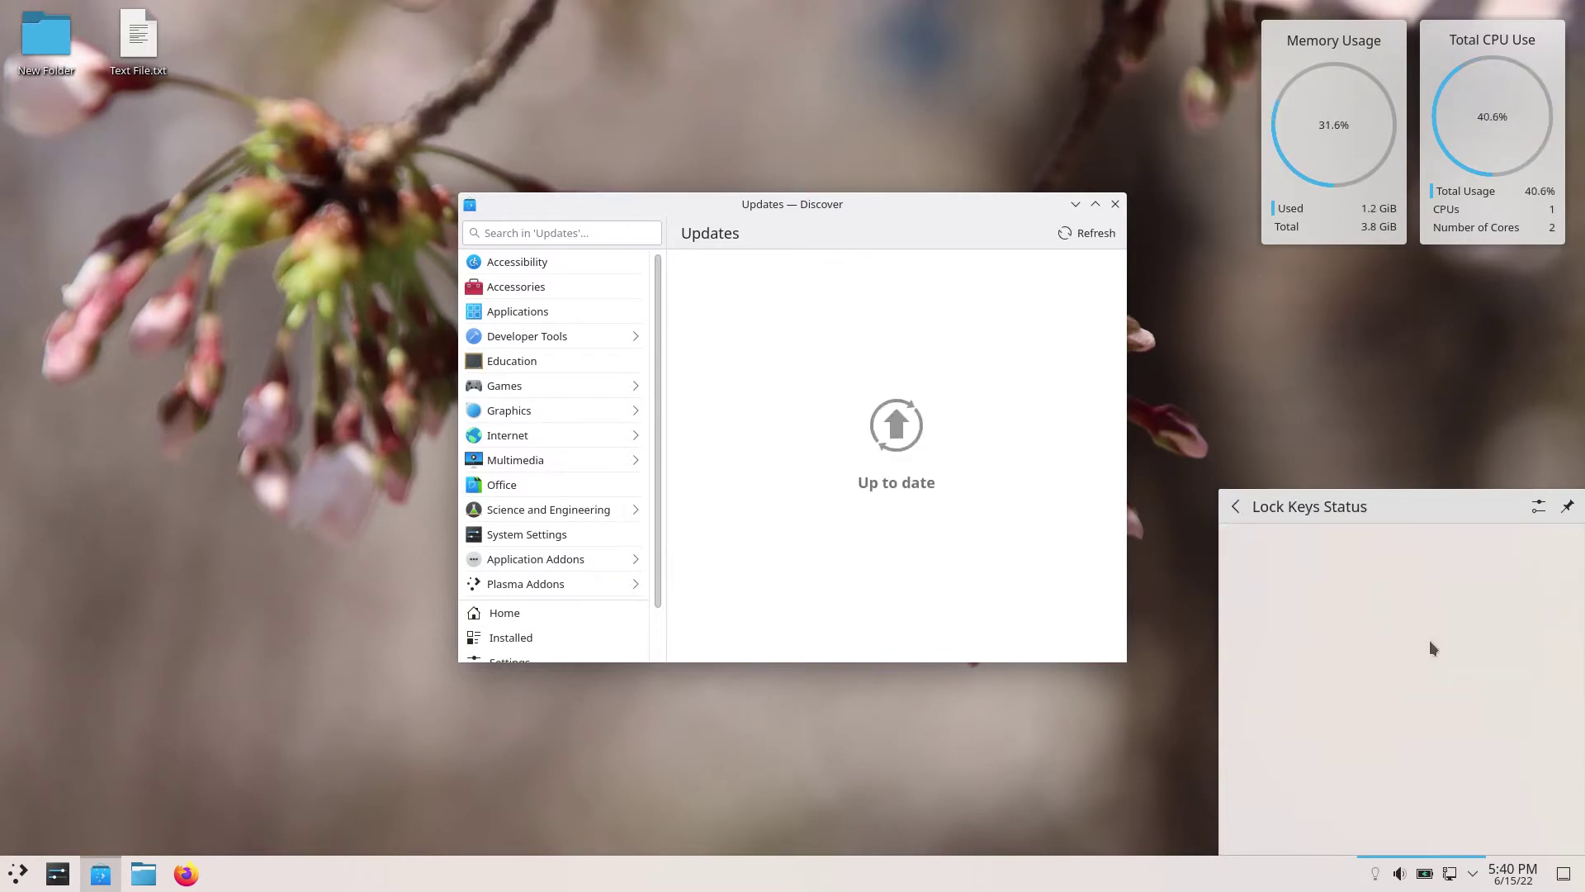
left_click(1236, 507)
Examine the network connections, battery status and audio volume in the system tray
left_click(1450, 874)
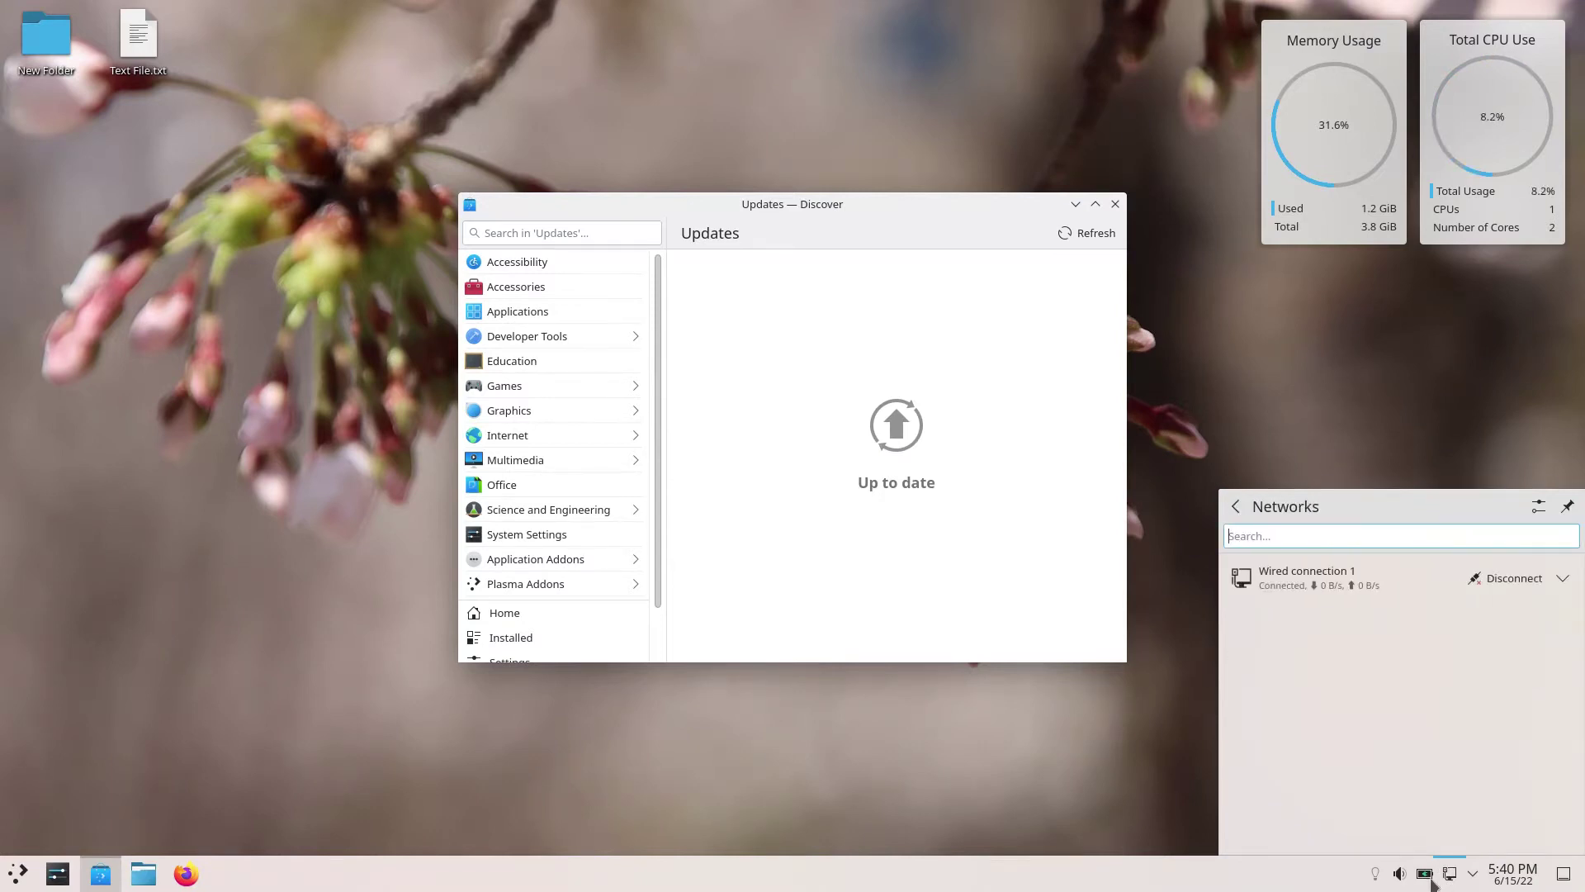
left_click(1427, 877)
left_click(1400, 877)
Toggle Night Color back and close the Discover updates window
left_click(1375, 874)
left_click(1469, 874)
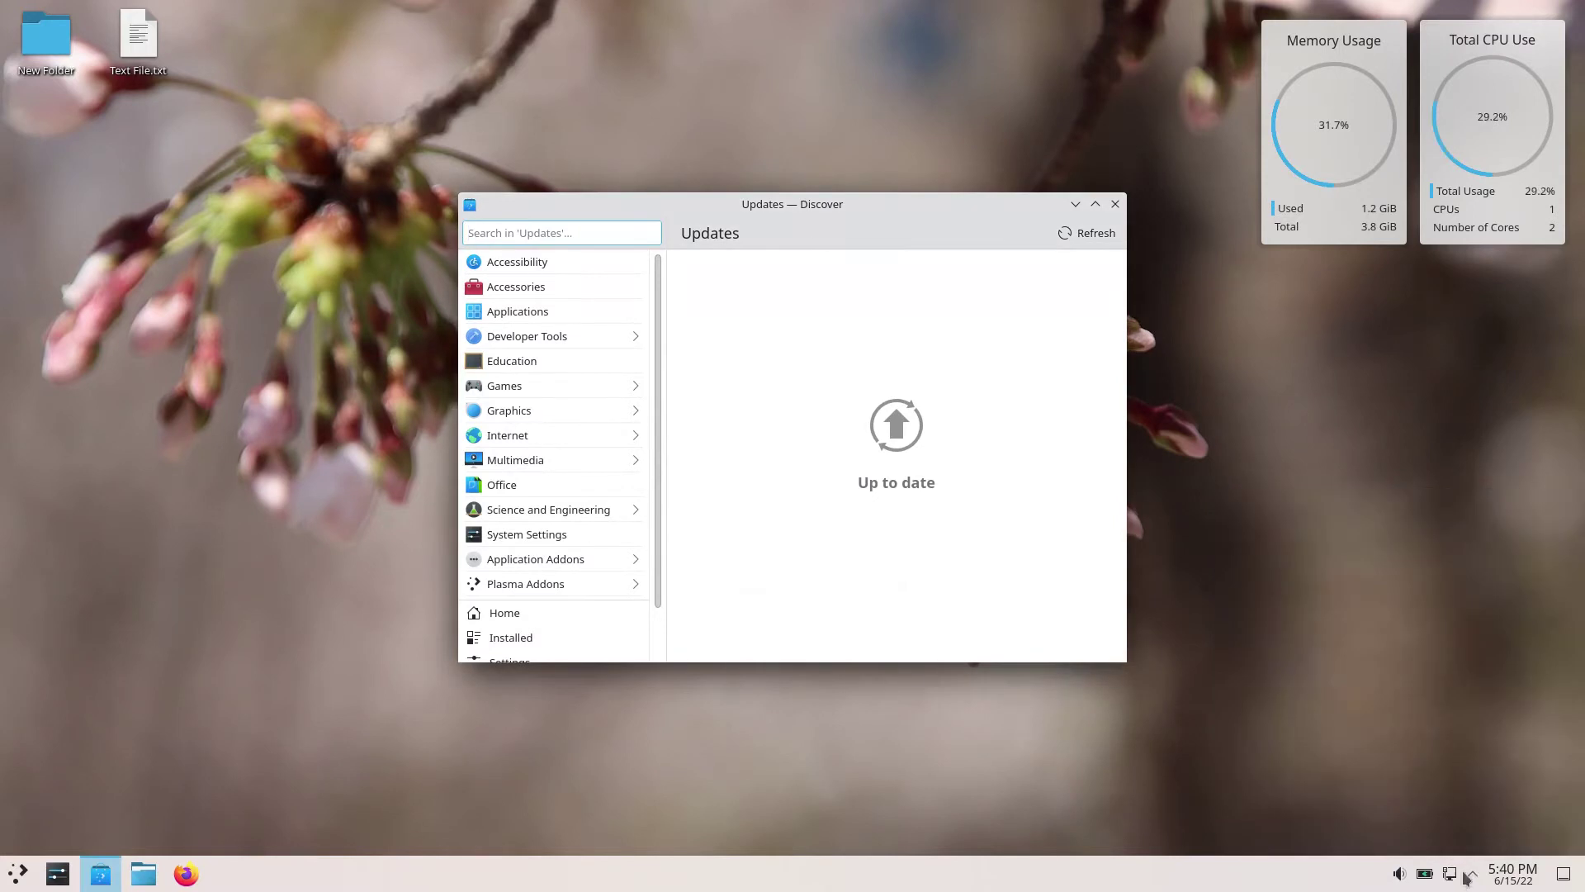
left_click(1115, 205)
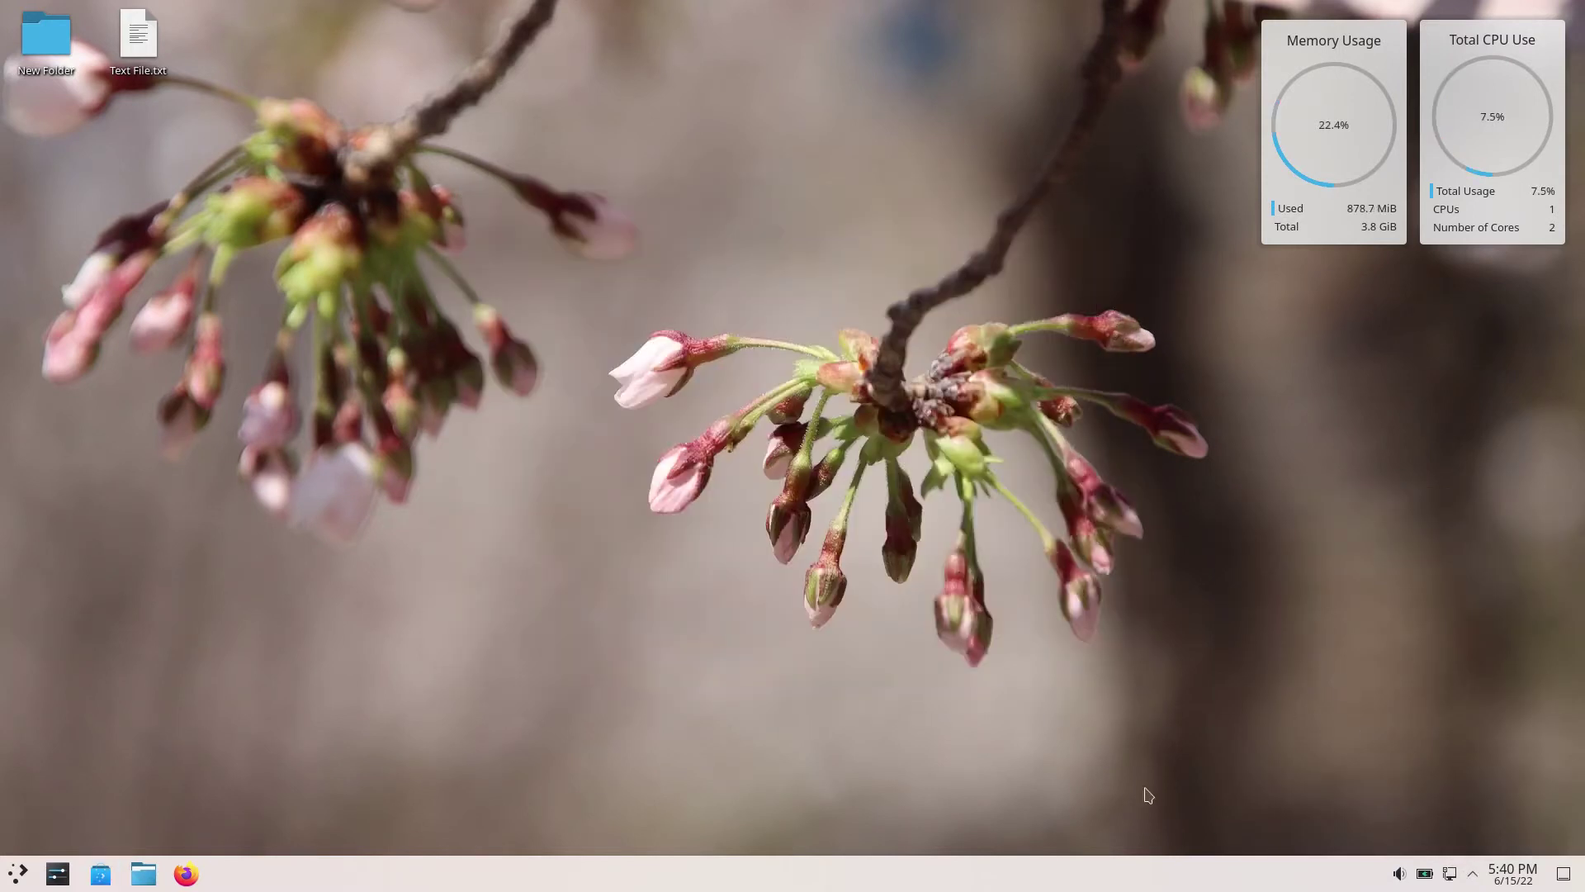
View the bottom panel's edit mode and its widget browser, closing each one
right_click(1156, 866)
left_click(1172, 842)
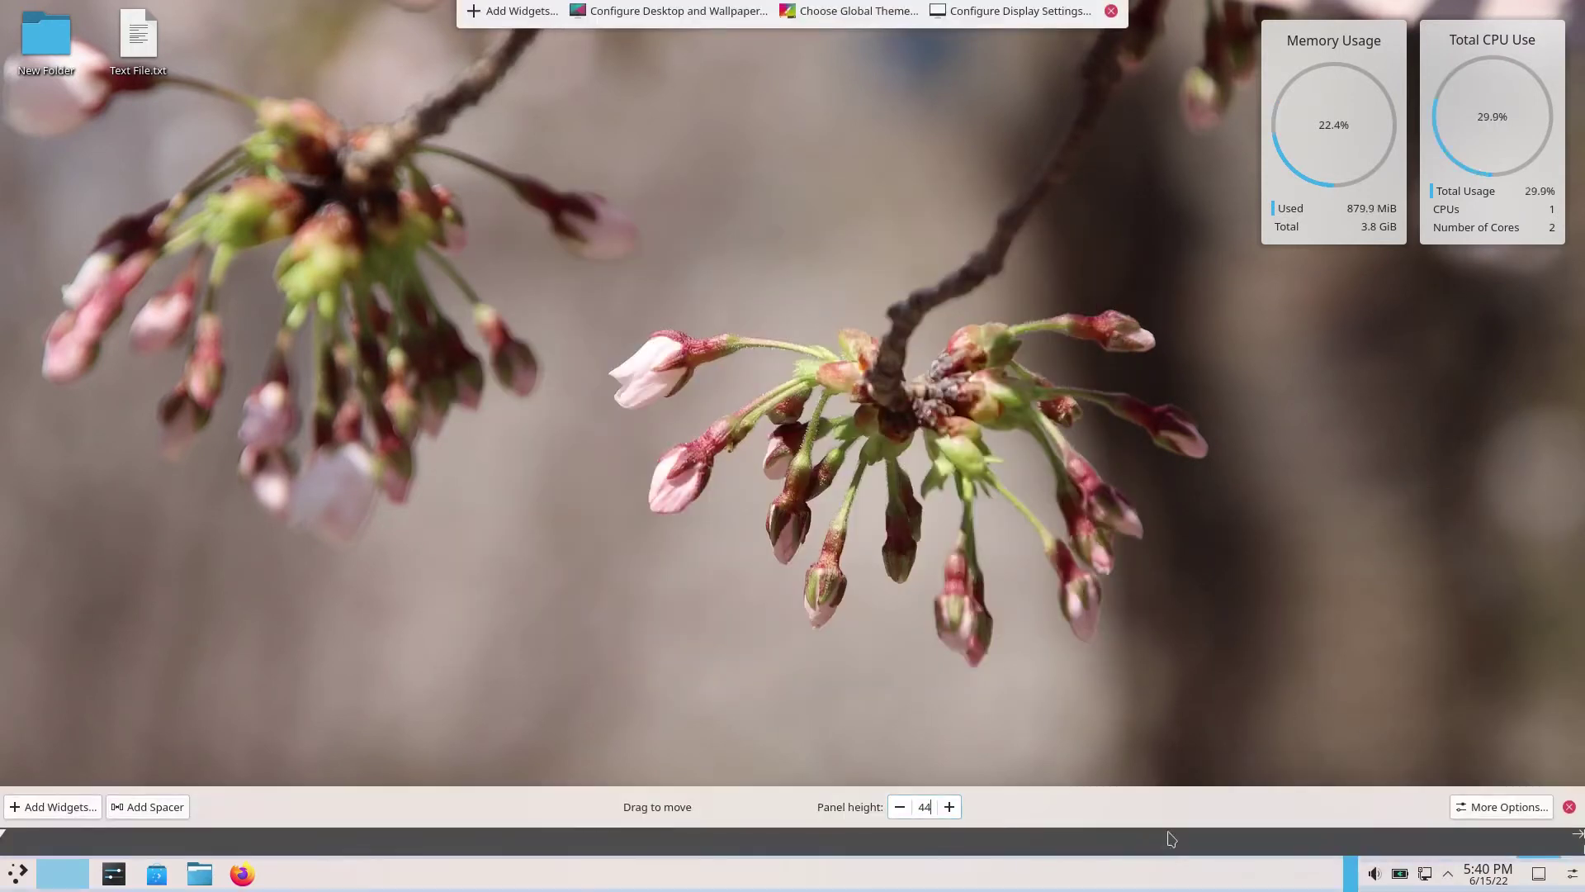
left_click(1112, 13)
right_click(1133, 875)
left_click(1145, 826)
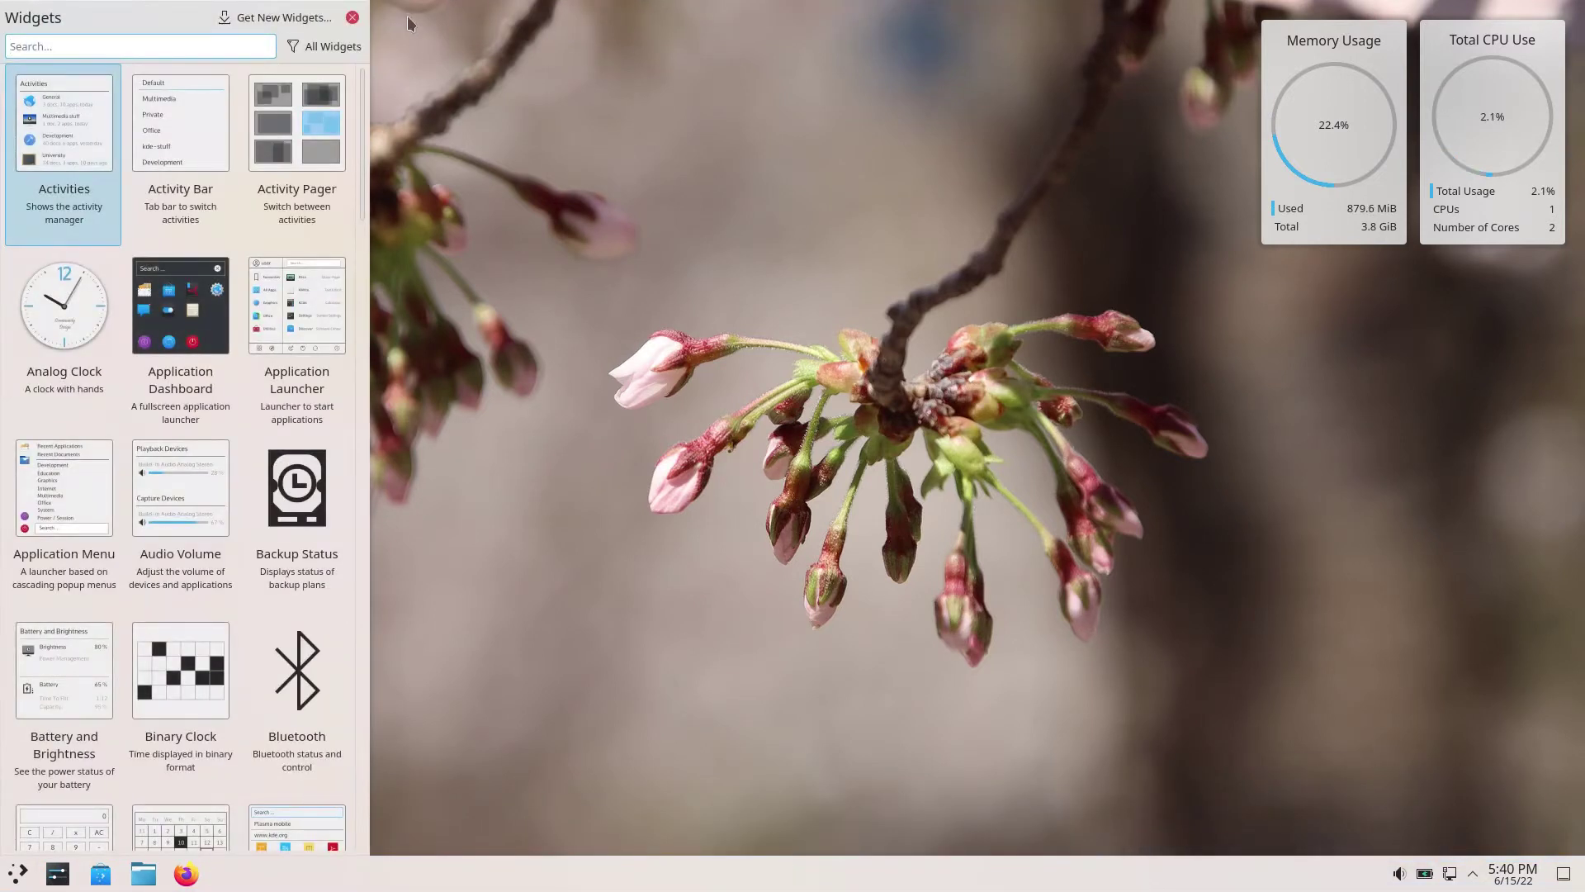
left_click(353, 17)
right_click(785, 874)
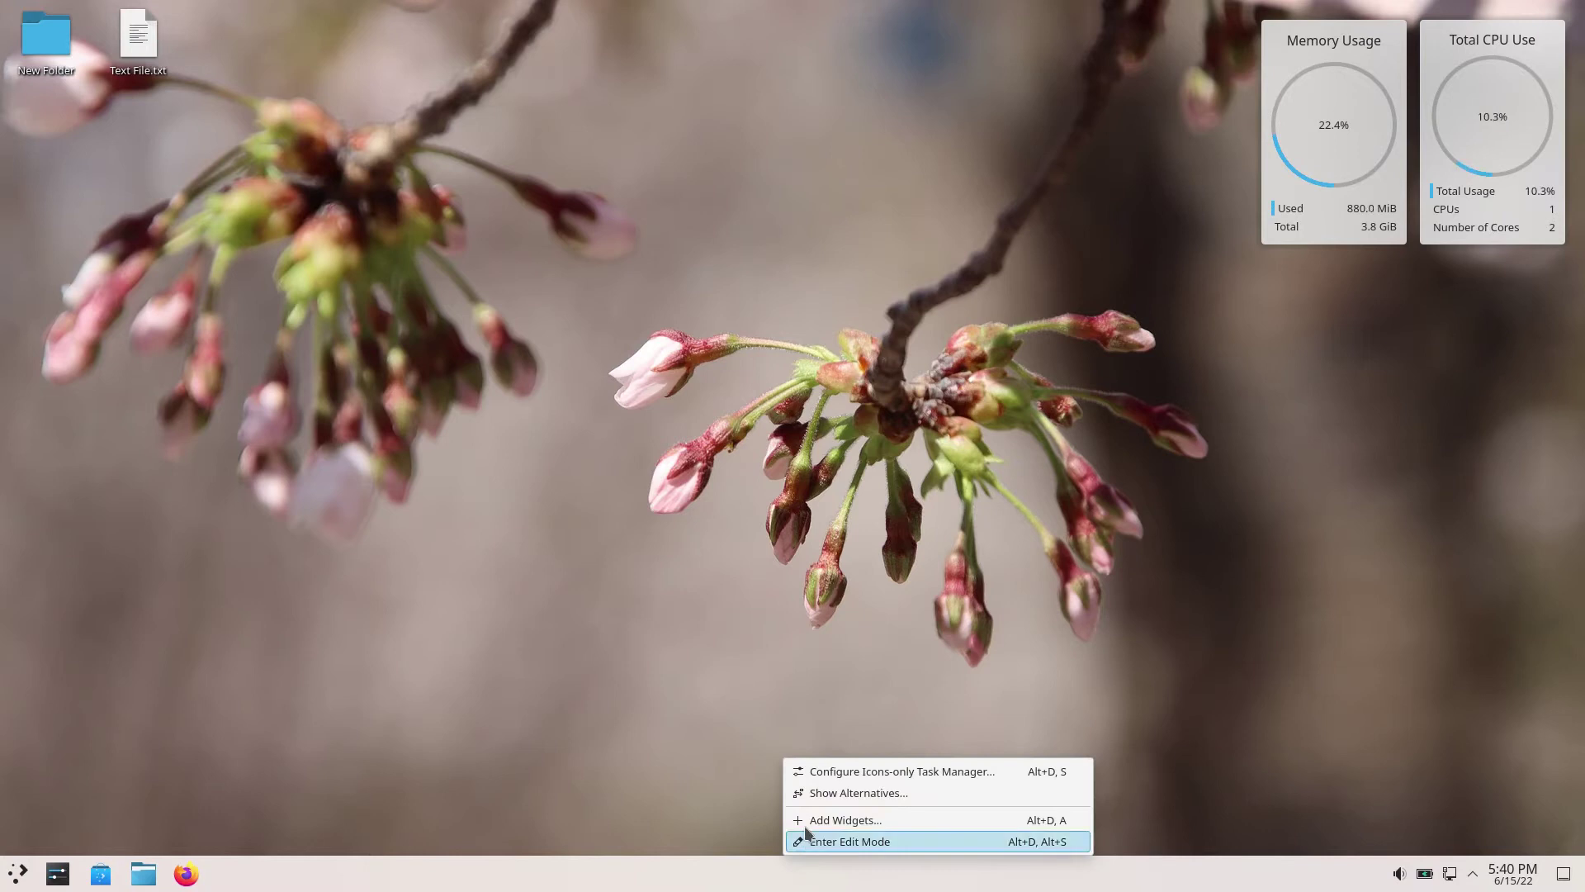
left_click(807, 795)
left_click(813, 844)
right_click(814, 872)
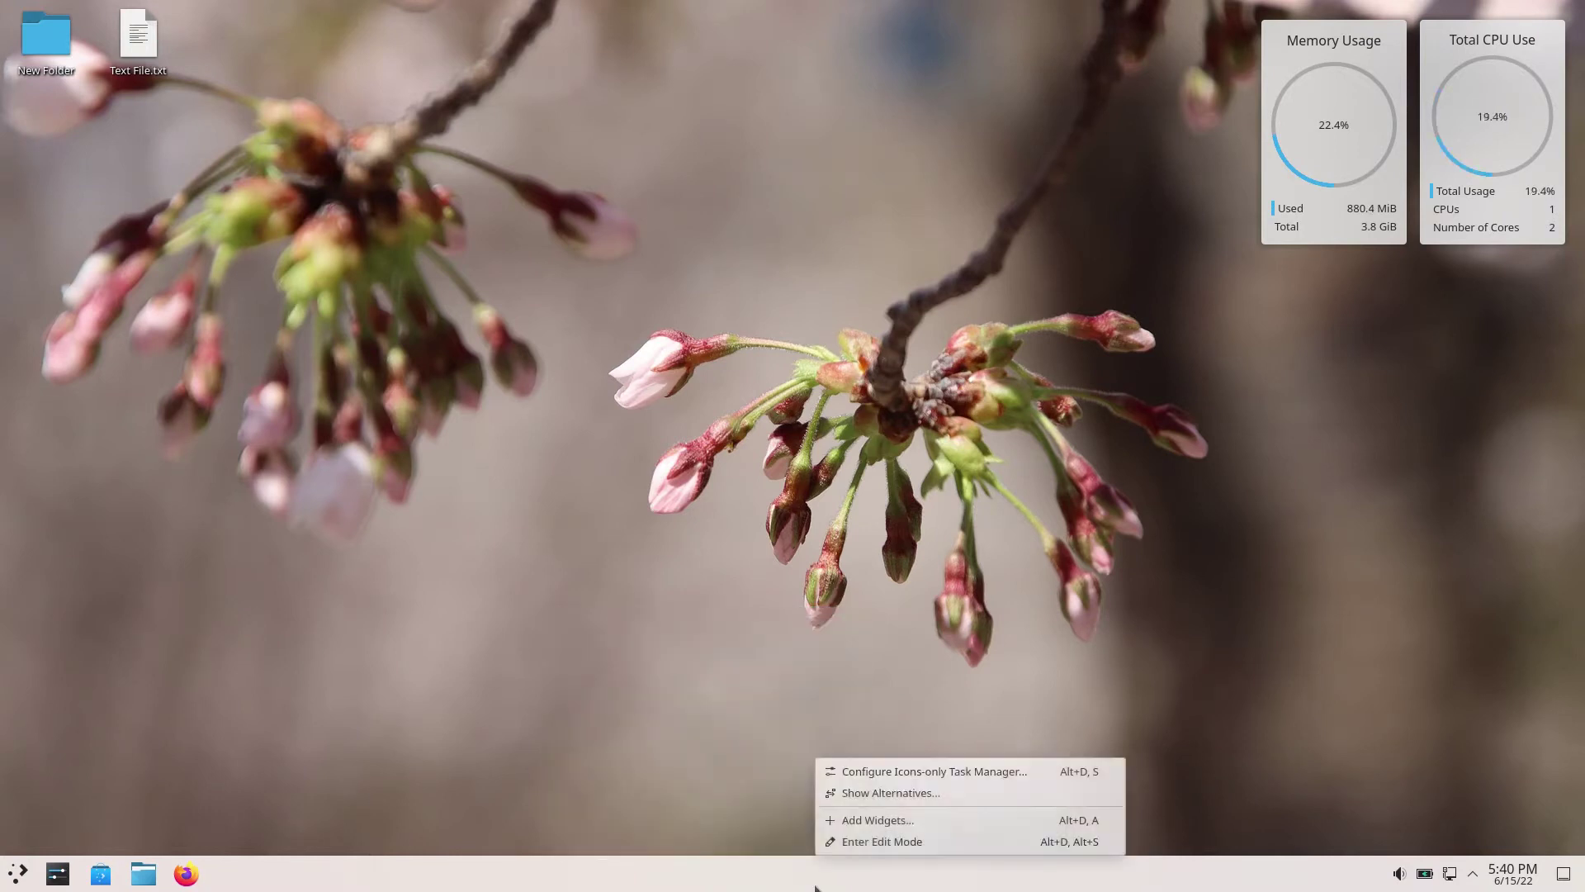
View the Behavior, Keyboard Shortcuts and About pages of the Icons-only Task Manager settings and close the window
left_click(840, 770)
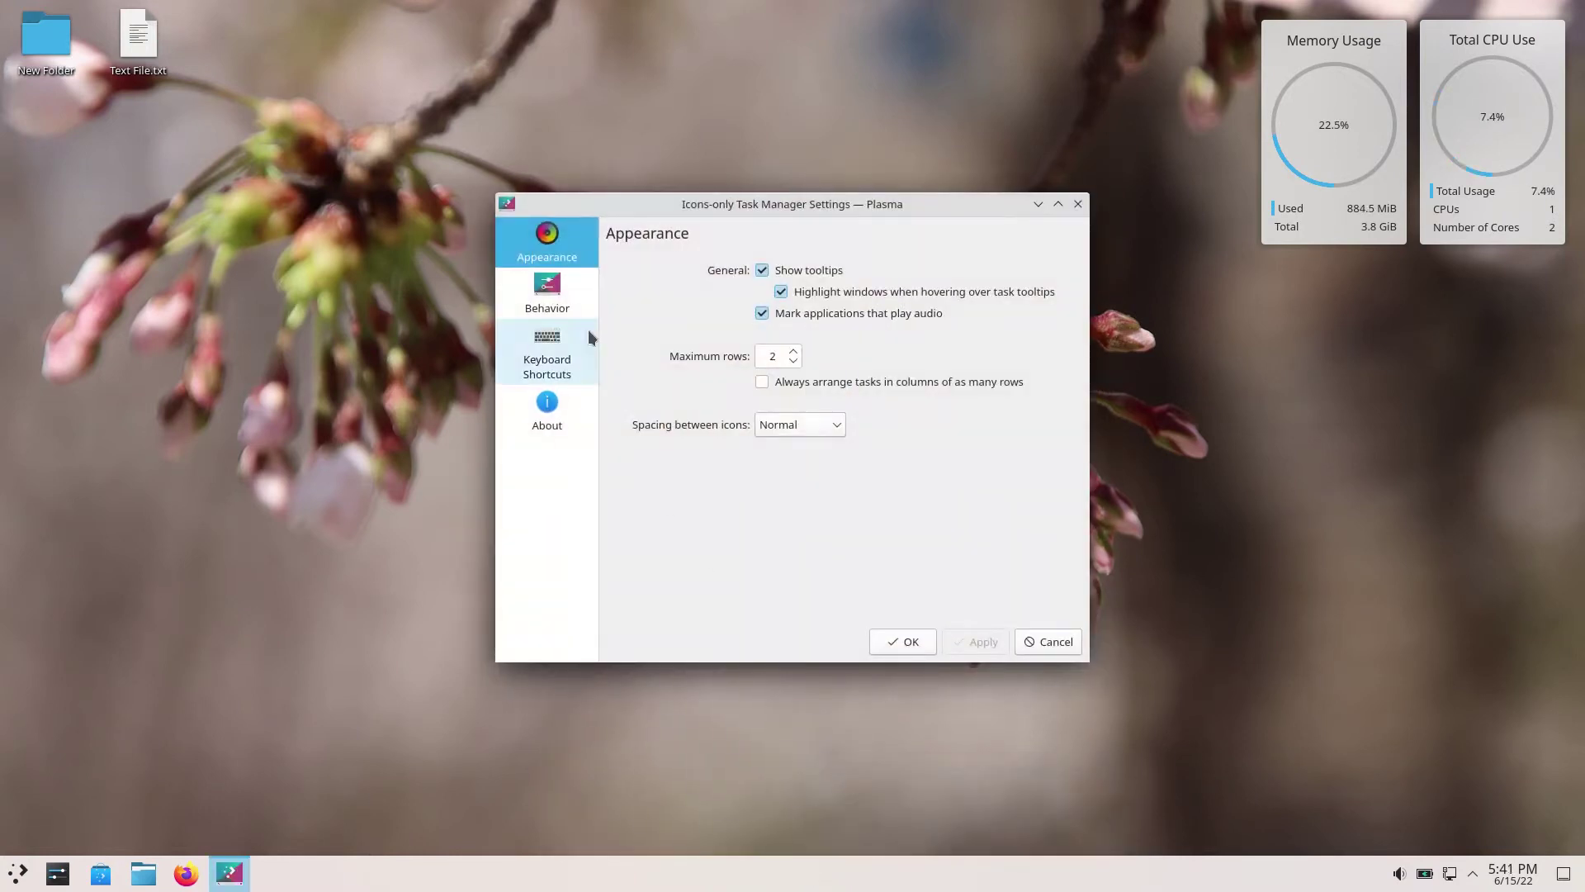
left_click(549, 301)
left_click(552, 350)
left_click(547, 409)
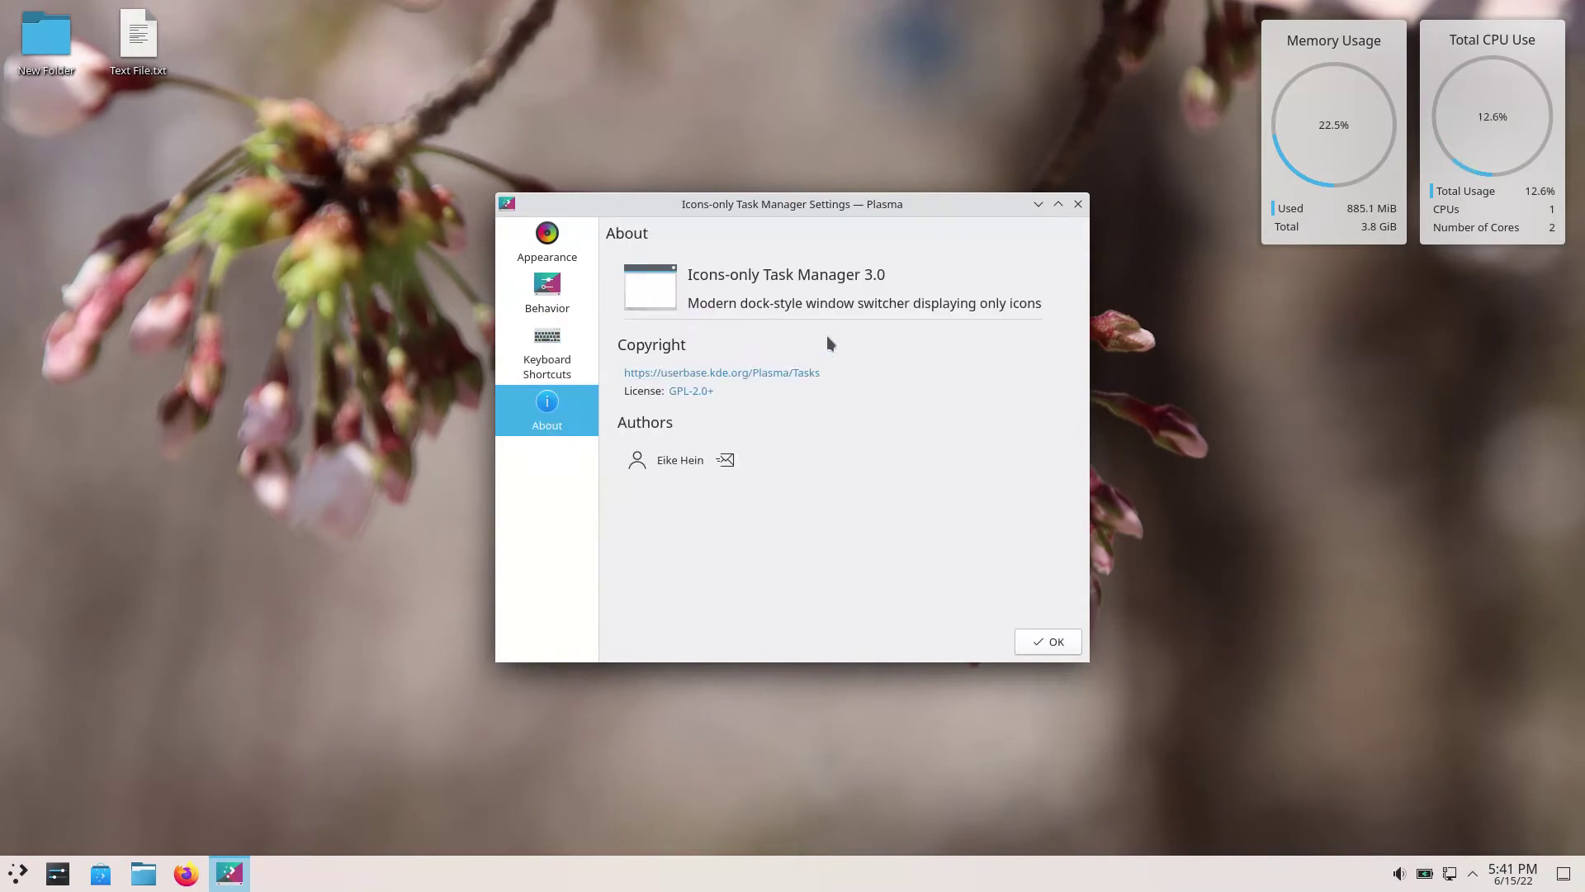
left_click(1078, 205)
Open the Dolphin file manager, minimize the Discover window covering it and maximize Dolphin
left_click(145, 877)
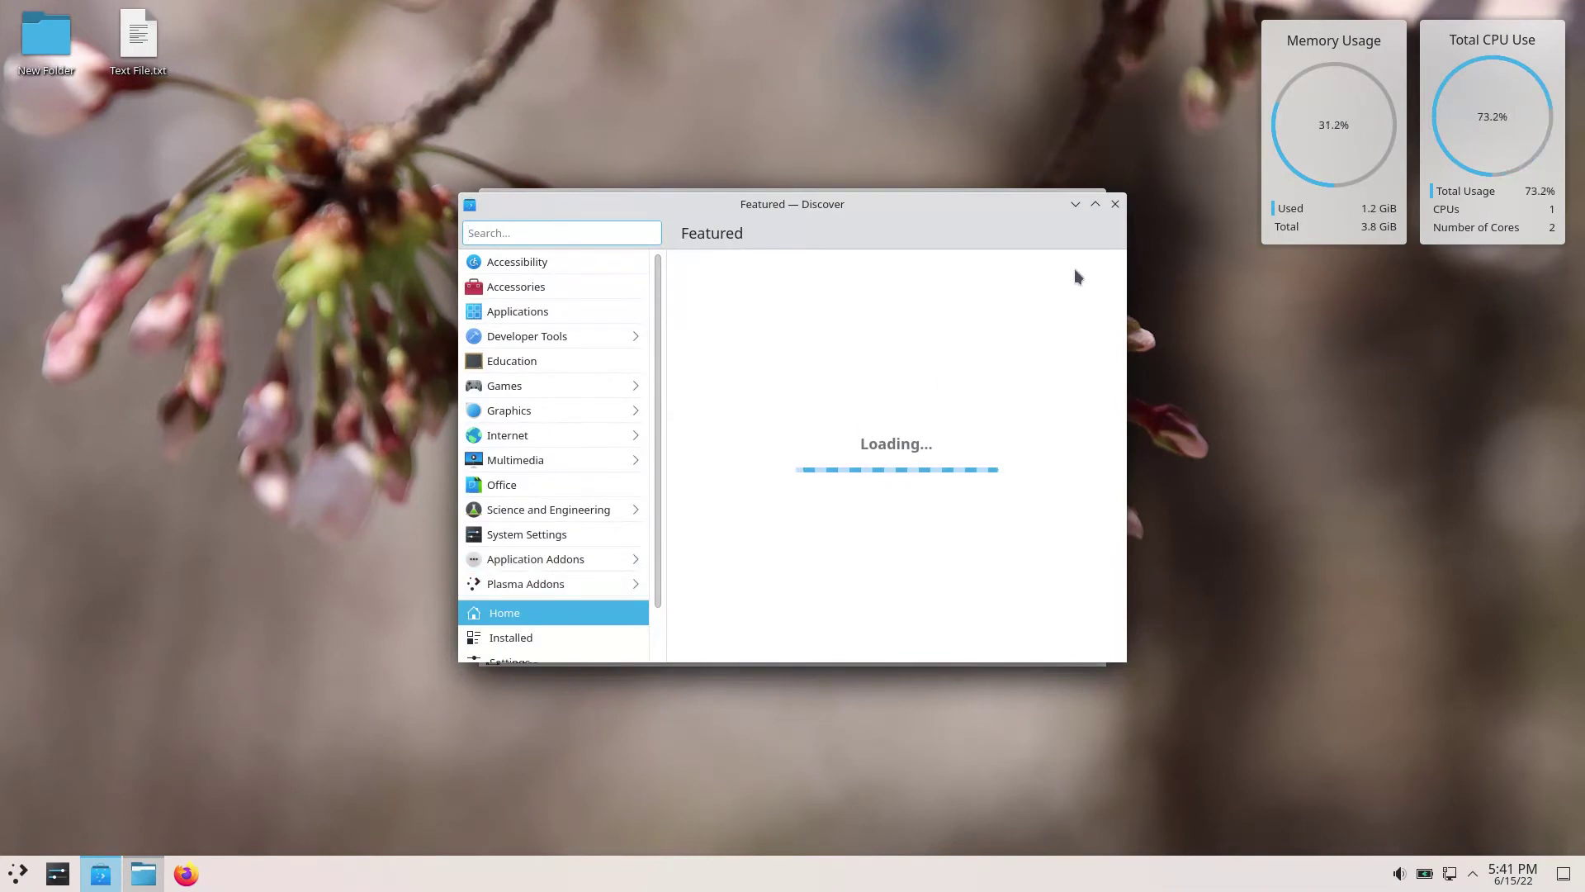
left_click(1075, 204)
double_click(938, 195)
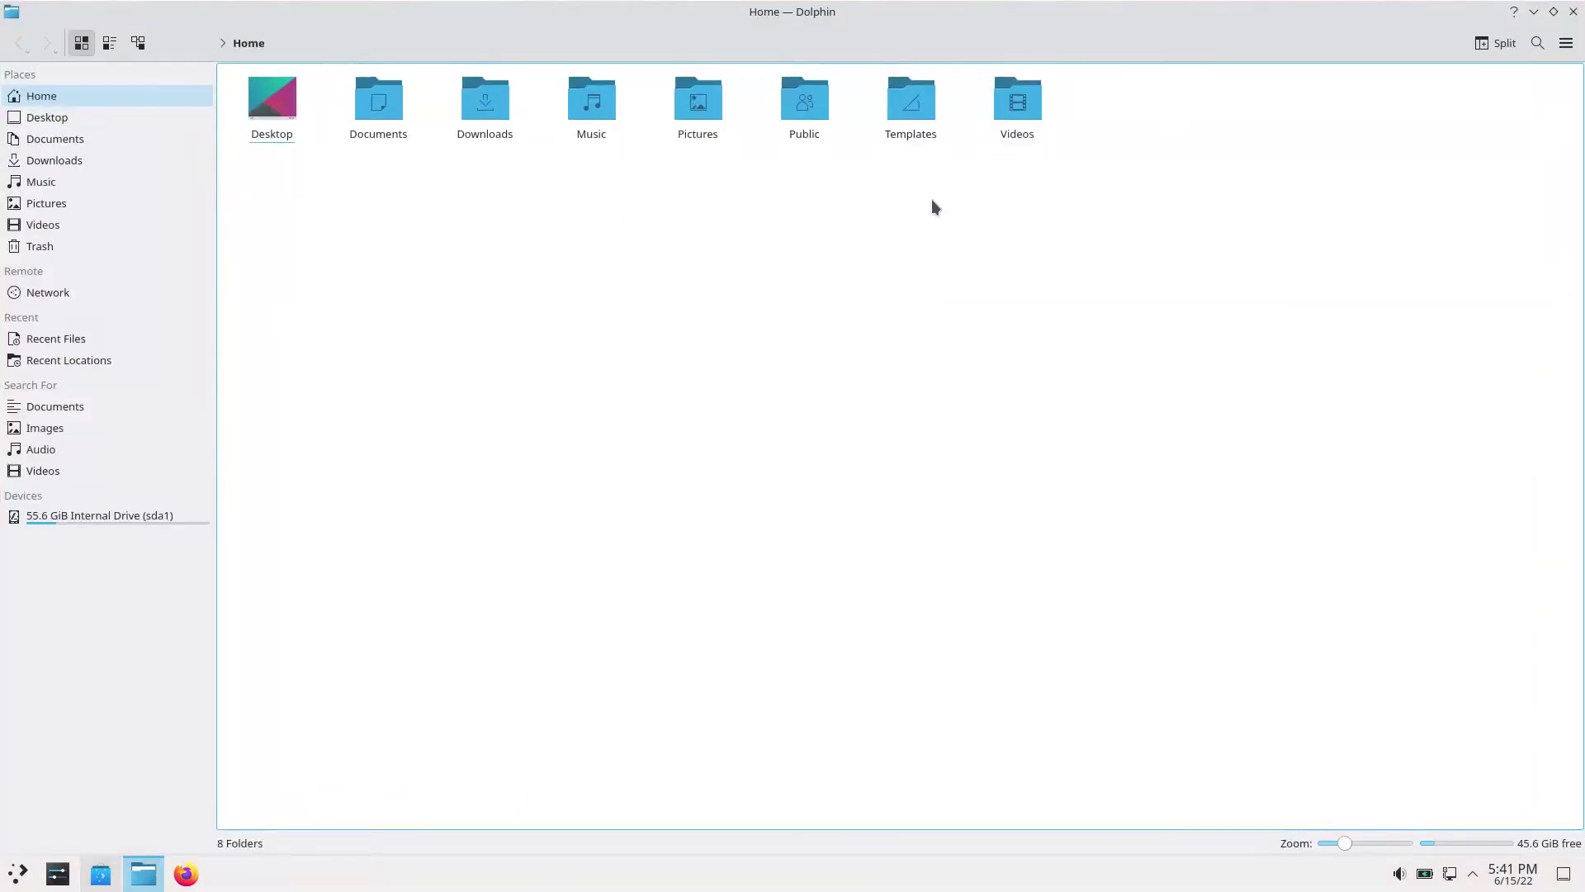
Try Dolphin's compact, details and icons view modes, and toggle split view and search on and off
left_click(109, 42)
left_click(138, 42)
left_click(81, 43)
left_click(1496, 42)
left_click(1496, 42)
left_click(1538, 42)
left_click(1538, 42)
Look through Dolphin's More and Help options, view the About Dolphin information and close it
left_click(1563, 46)
mouse_move(1472, 376)
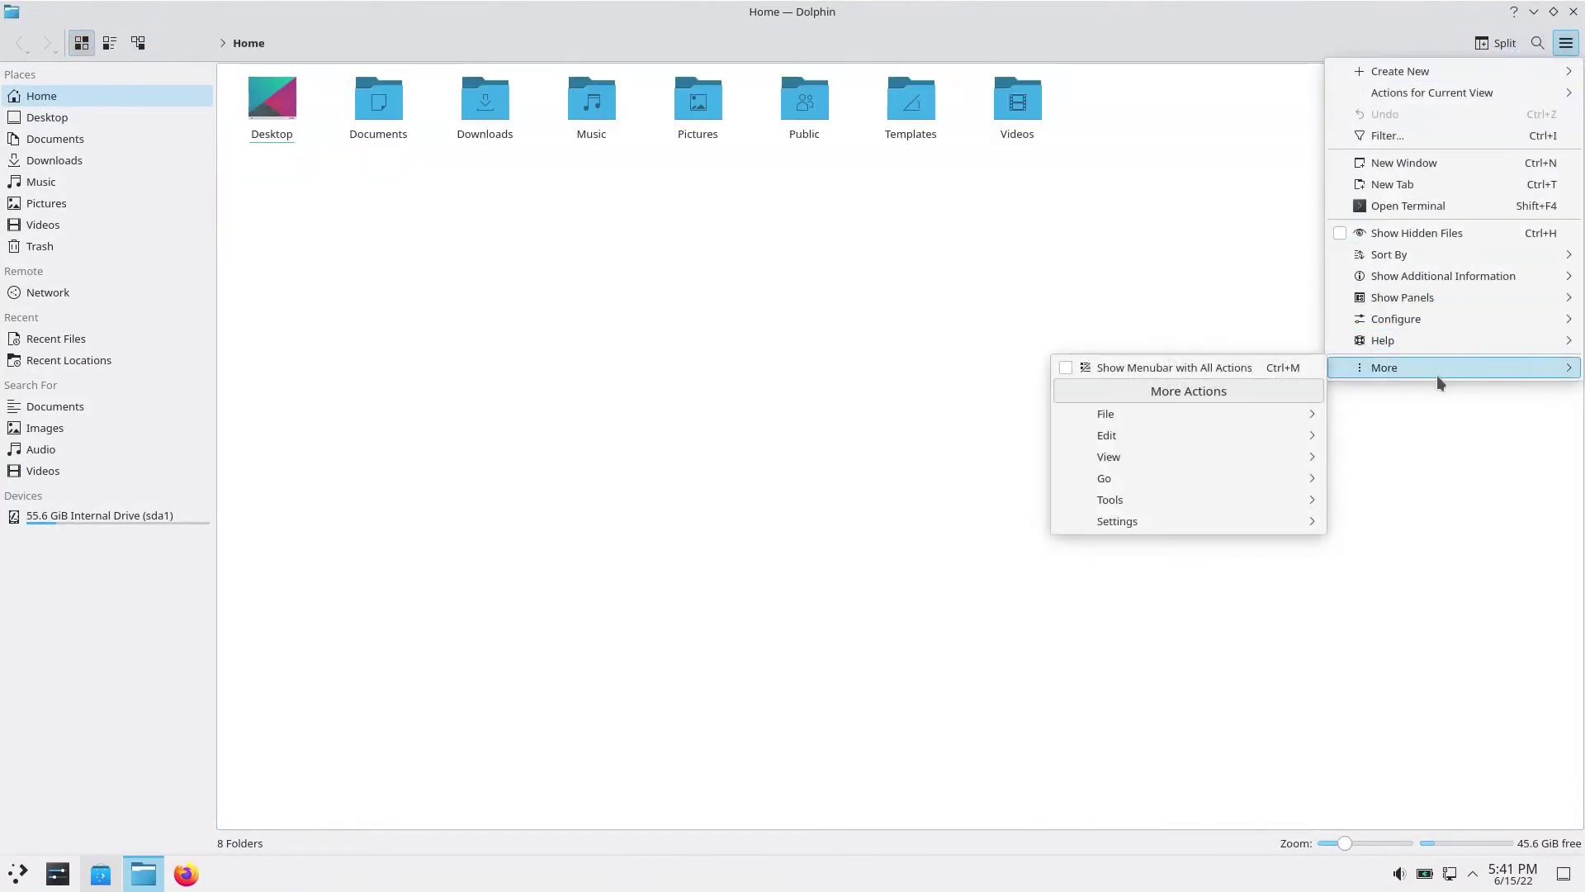
mouse_move(1321, 340)
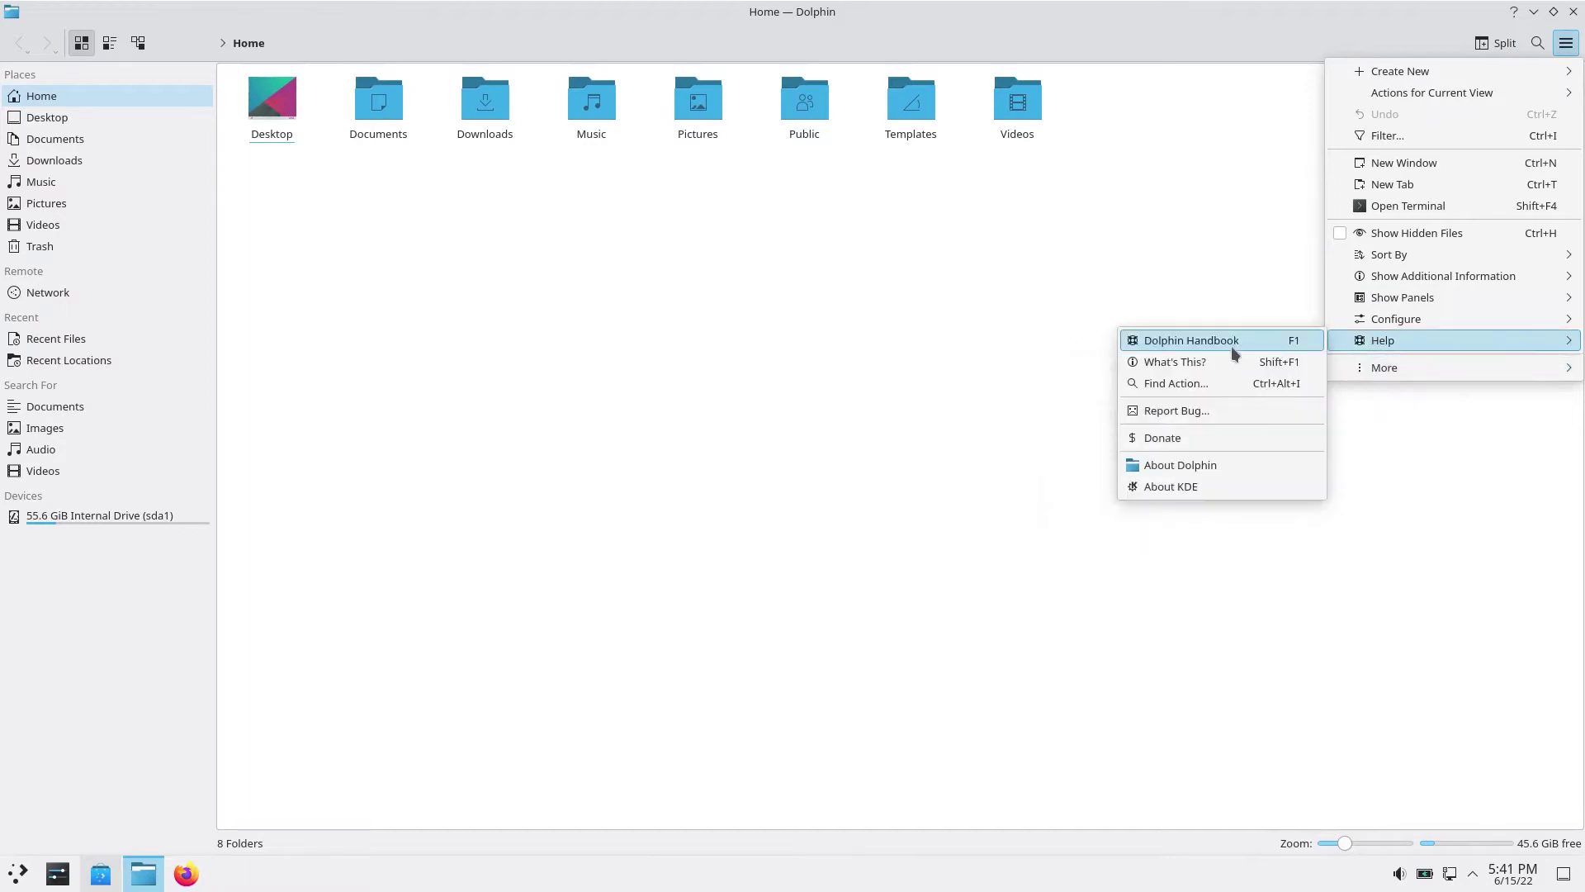
left_click(1221, 469)
left_click(905, 264)
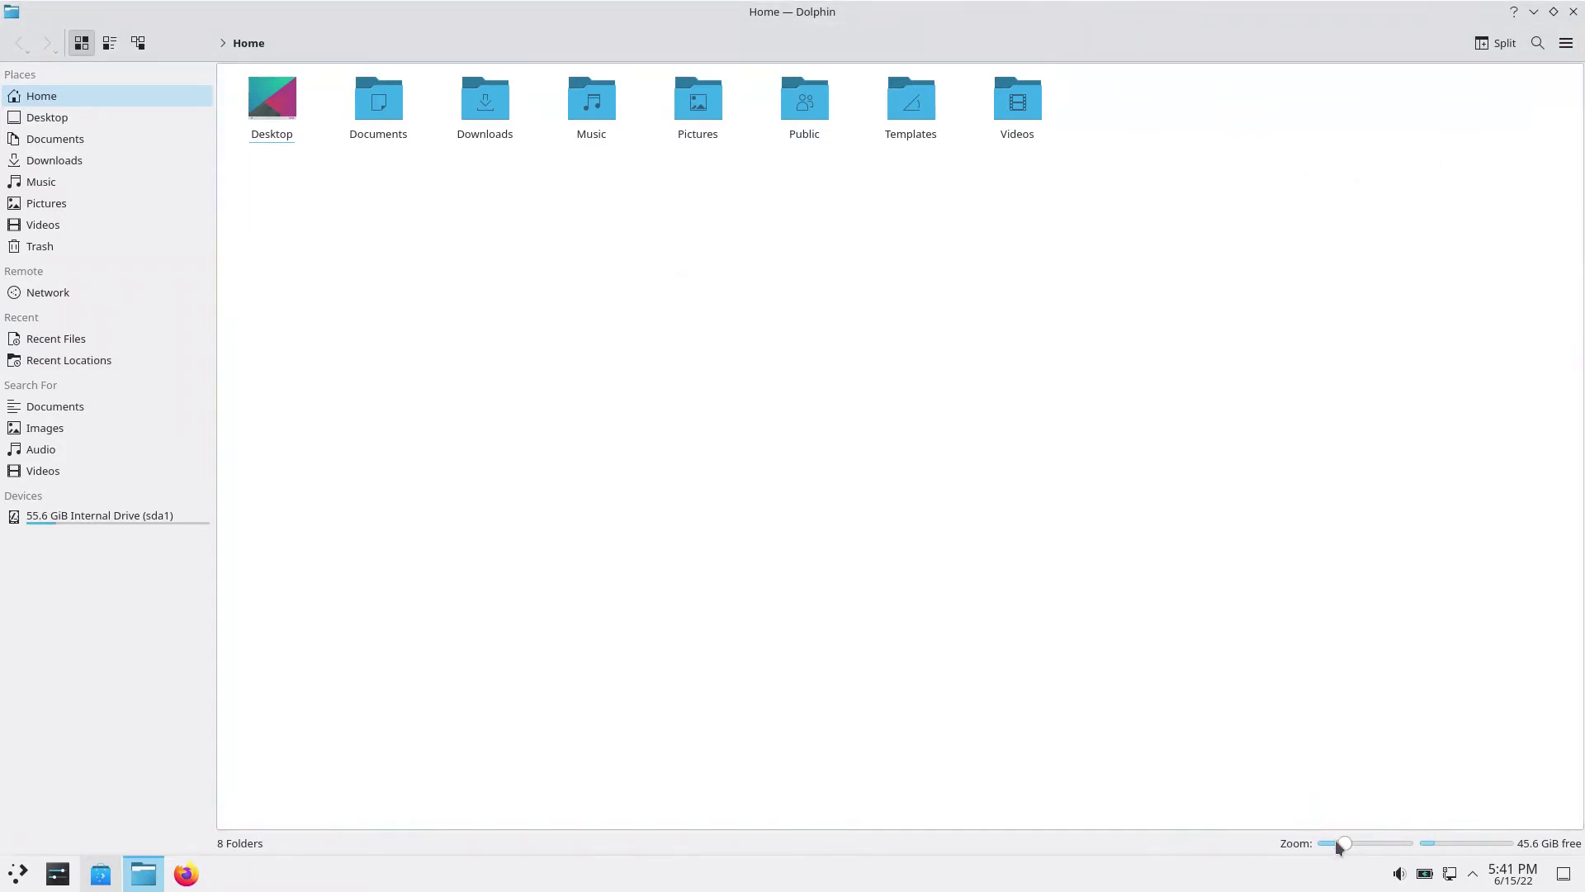
Zoom Dolphin's folder icons to a size of 32 pixels and close the file manager
scroll(1339, 843, "up", 3)
scroll(1339, 842, "down", 5)
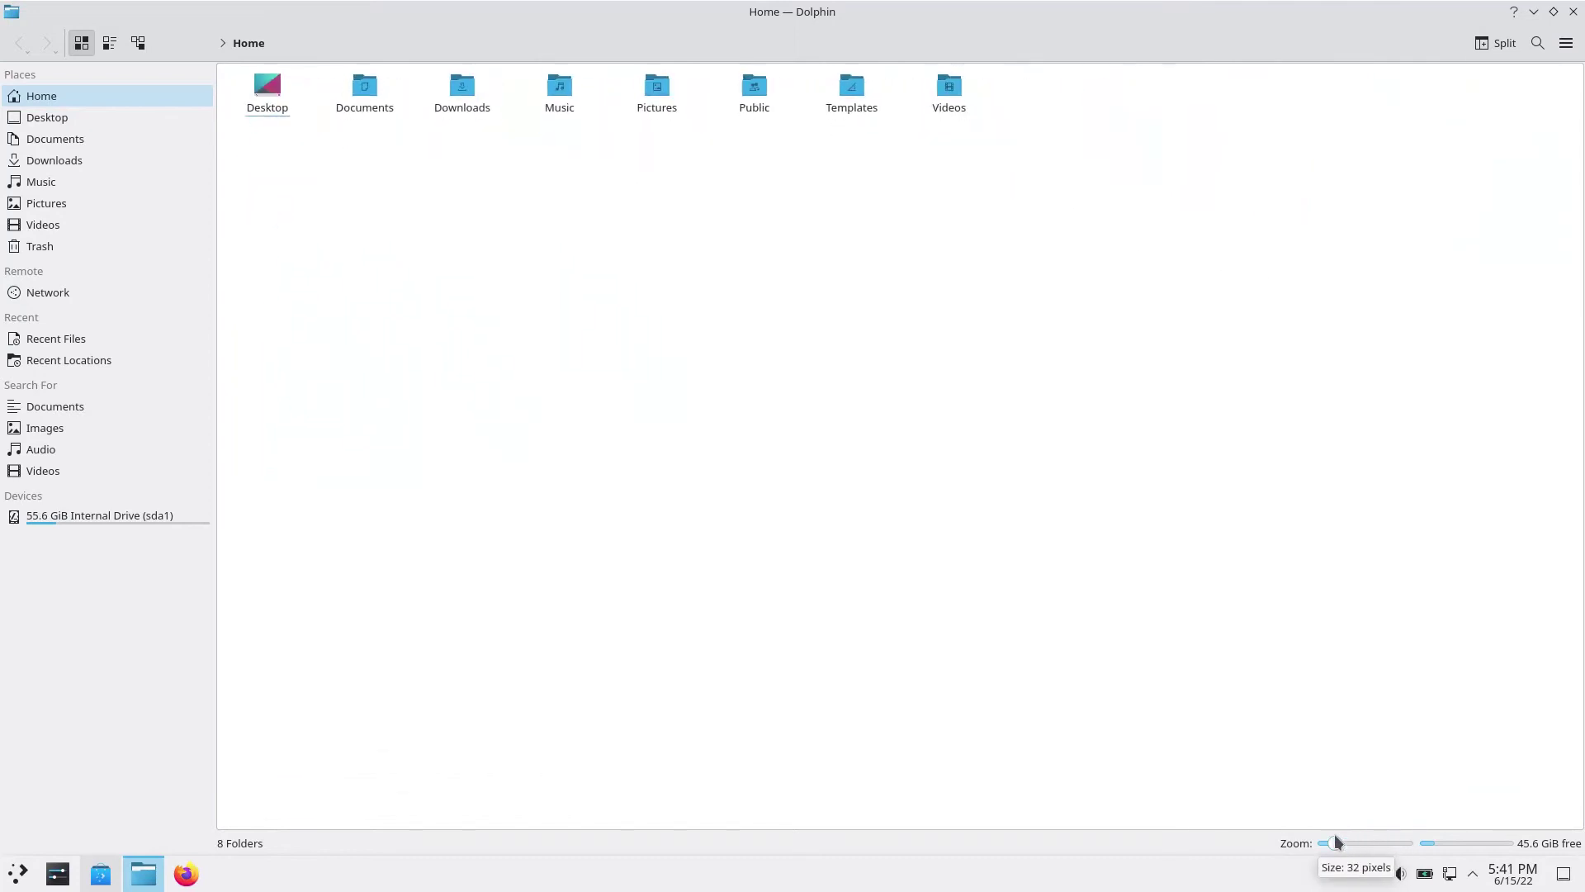
left_click(1574, 12)
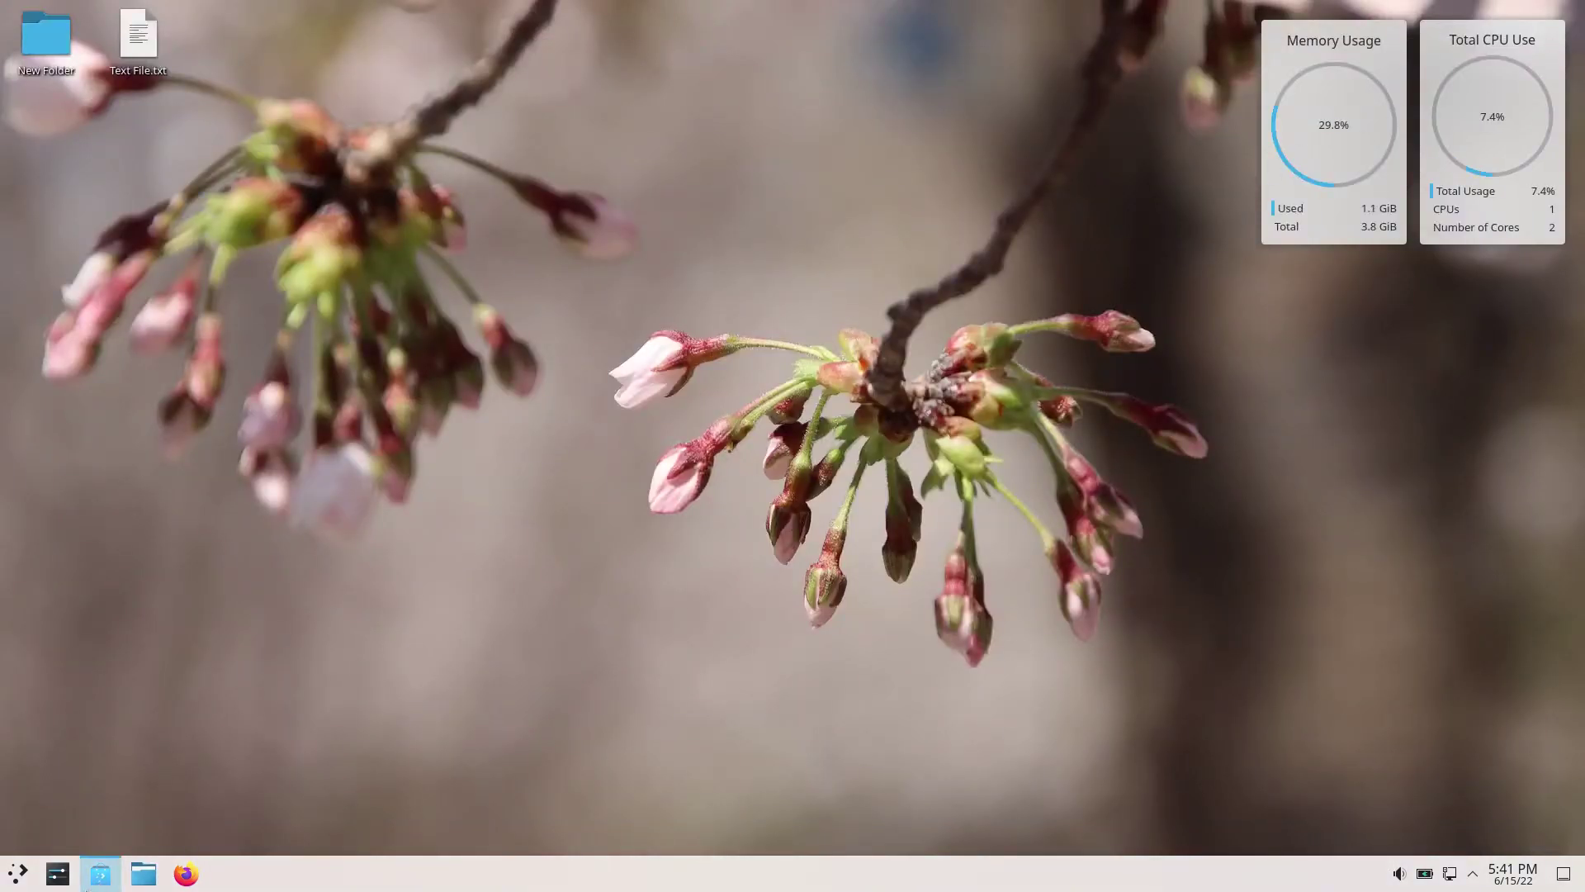
Bring up Discover maximized and install Krita from the Featured list, authenticating with the account password
left_click(86, 887)
double_click(843, 206)
left_click(340, 88)
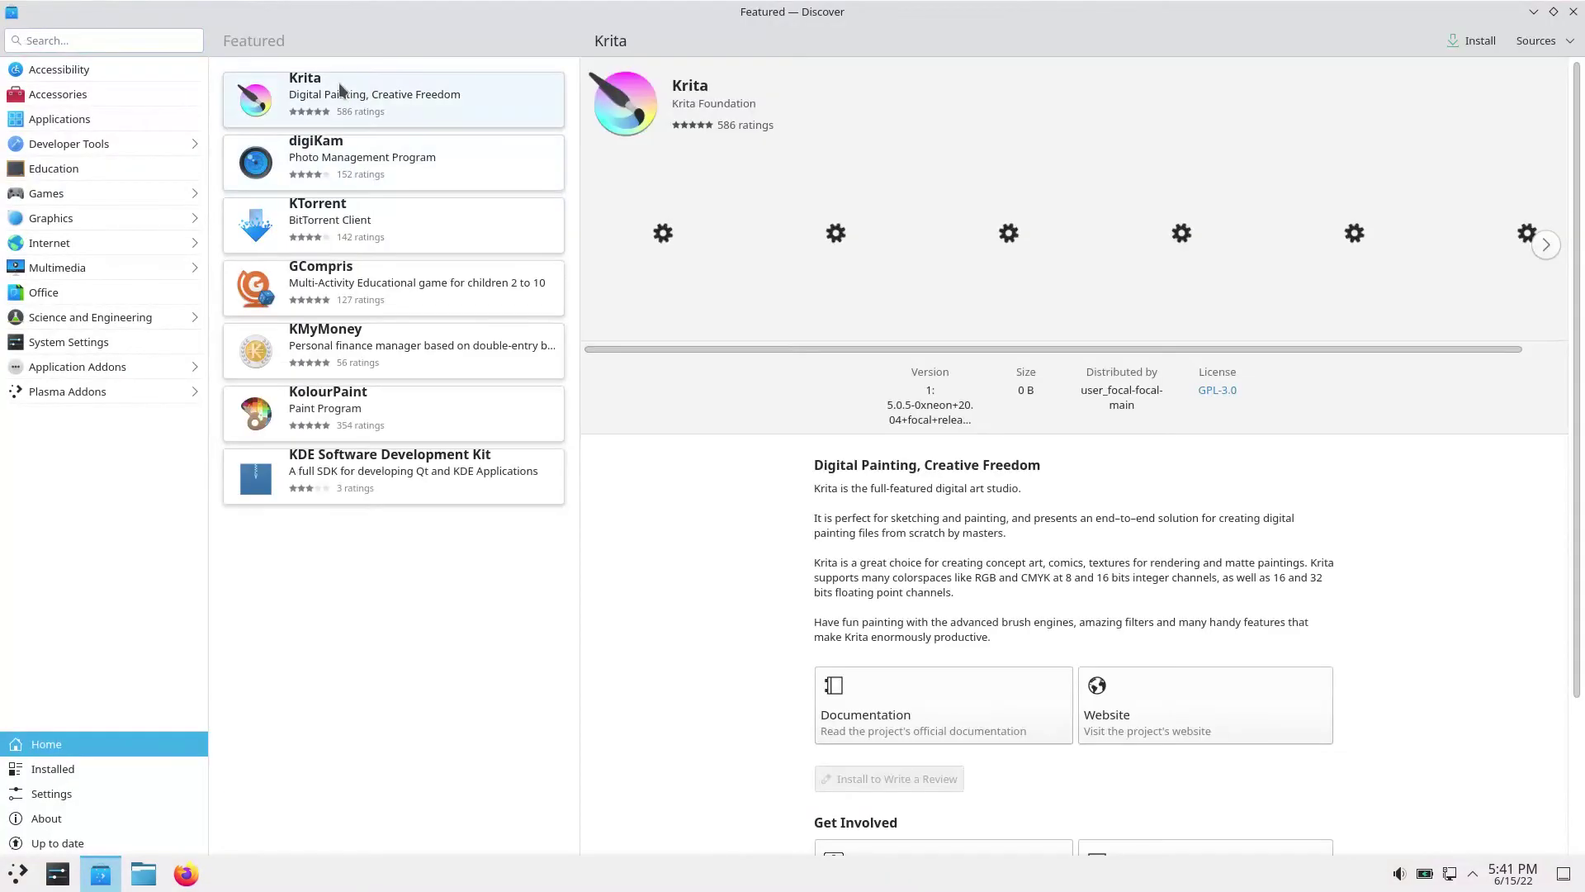
left_click(1474, 43)
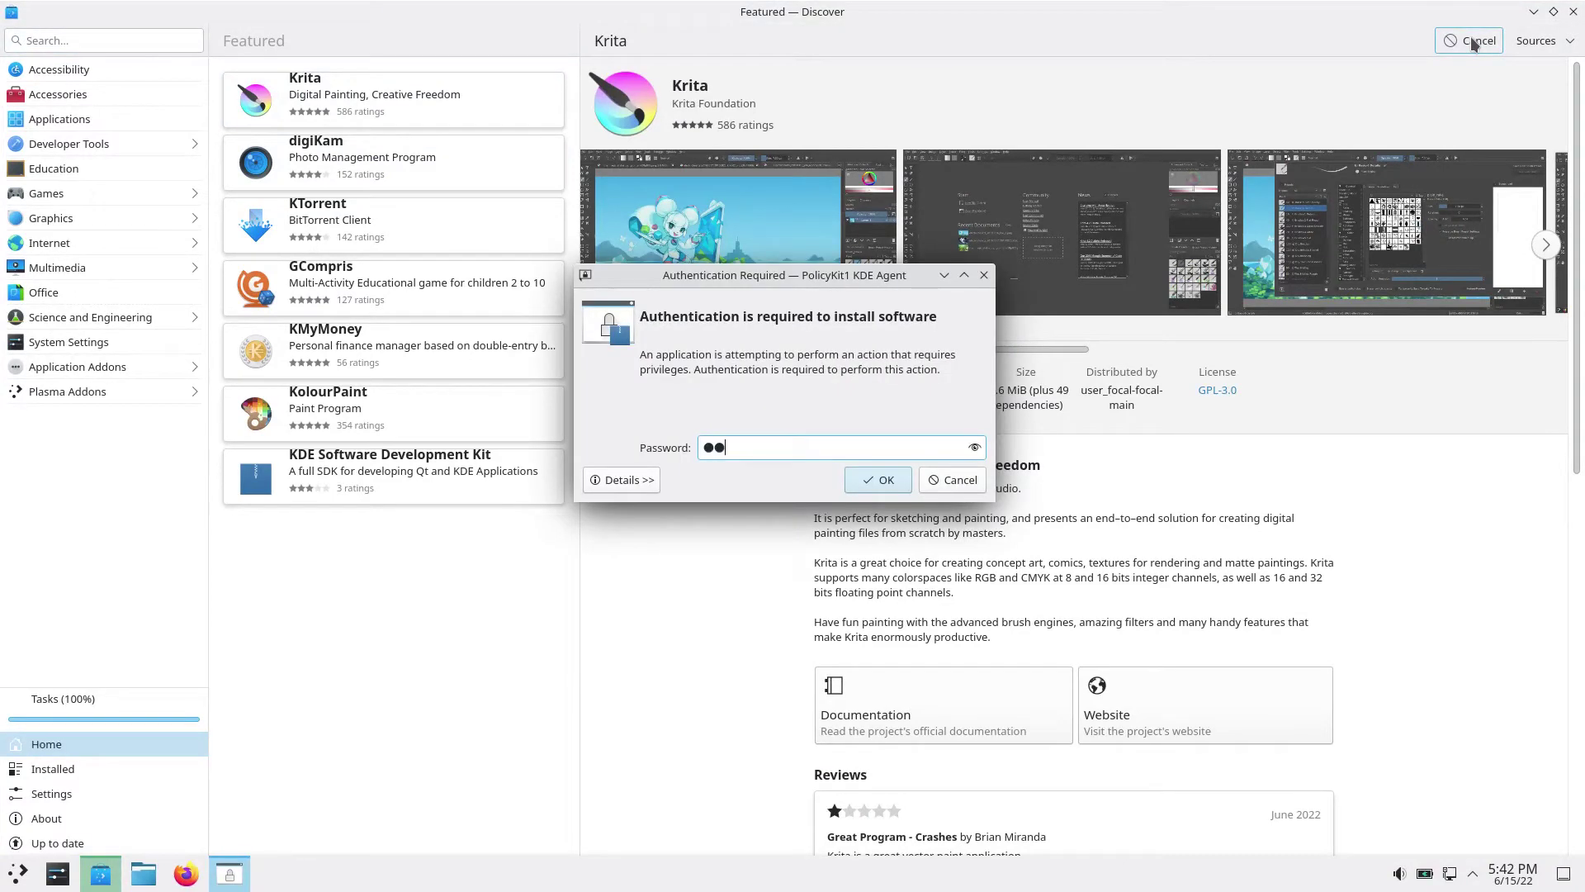
key("Return")
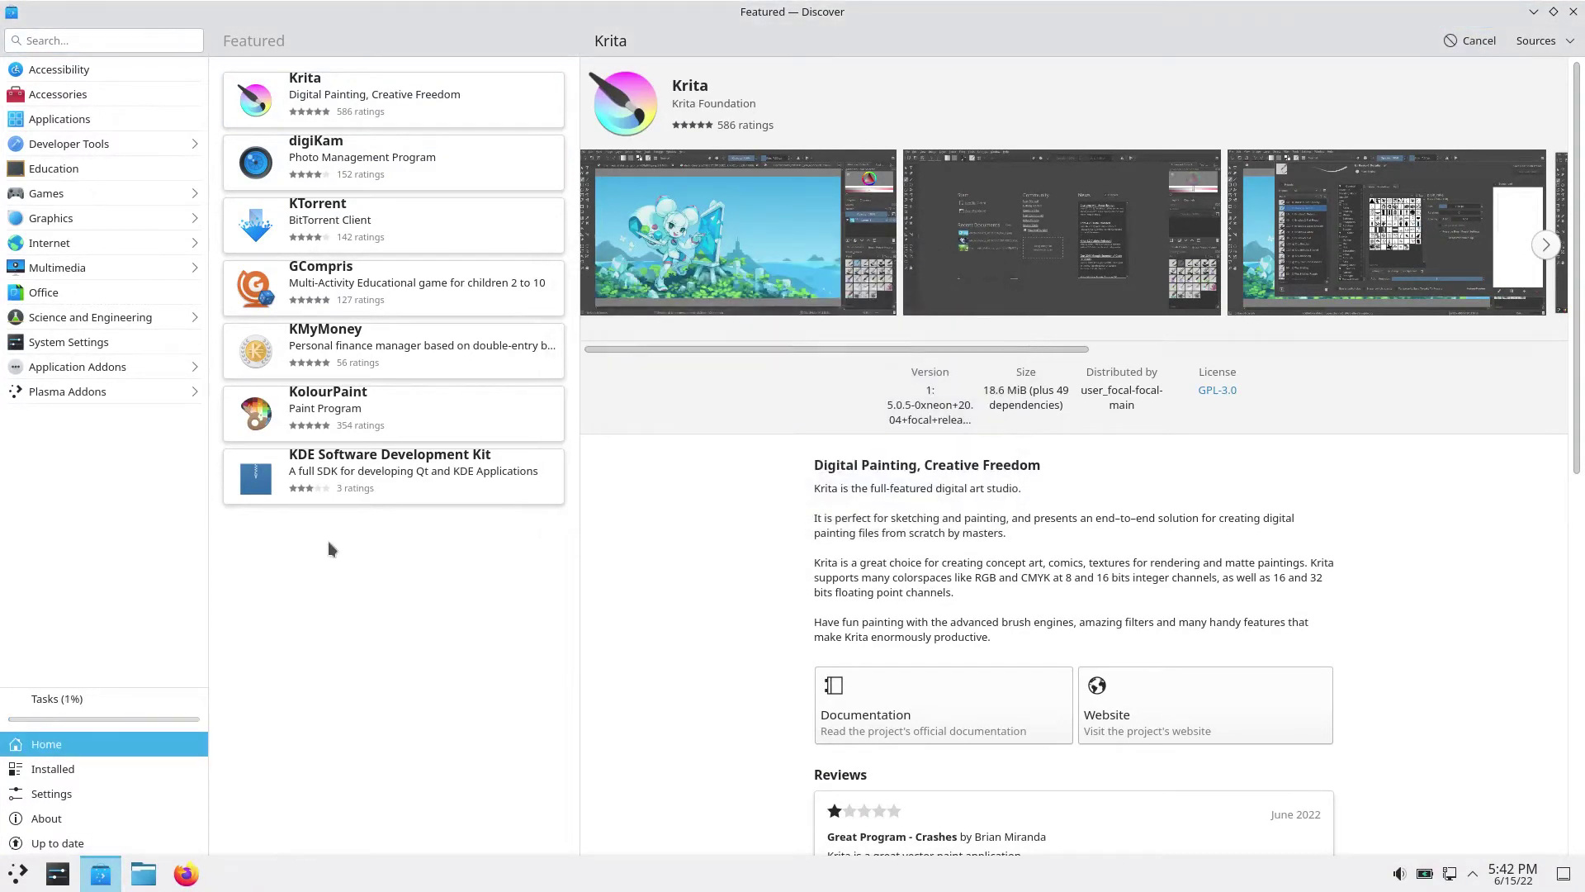
View the KDE Menu Editor maximized through the launcher's Edit Applications option and close it
right_click(16, 873)
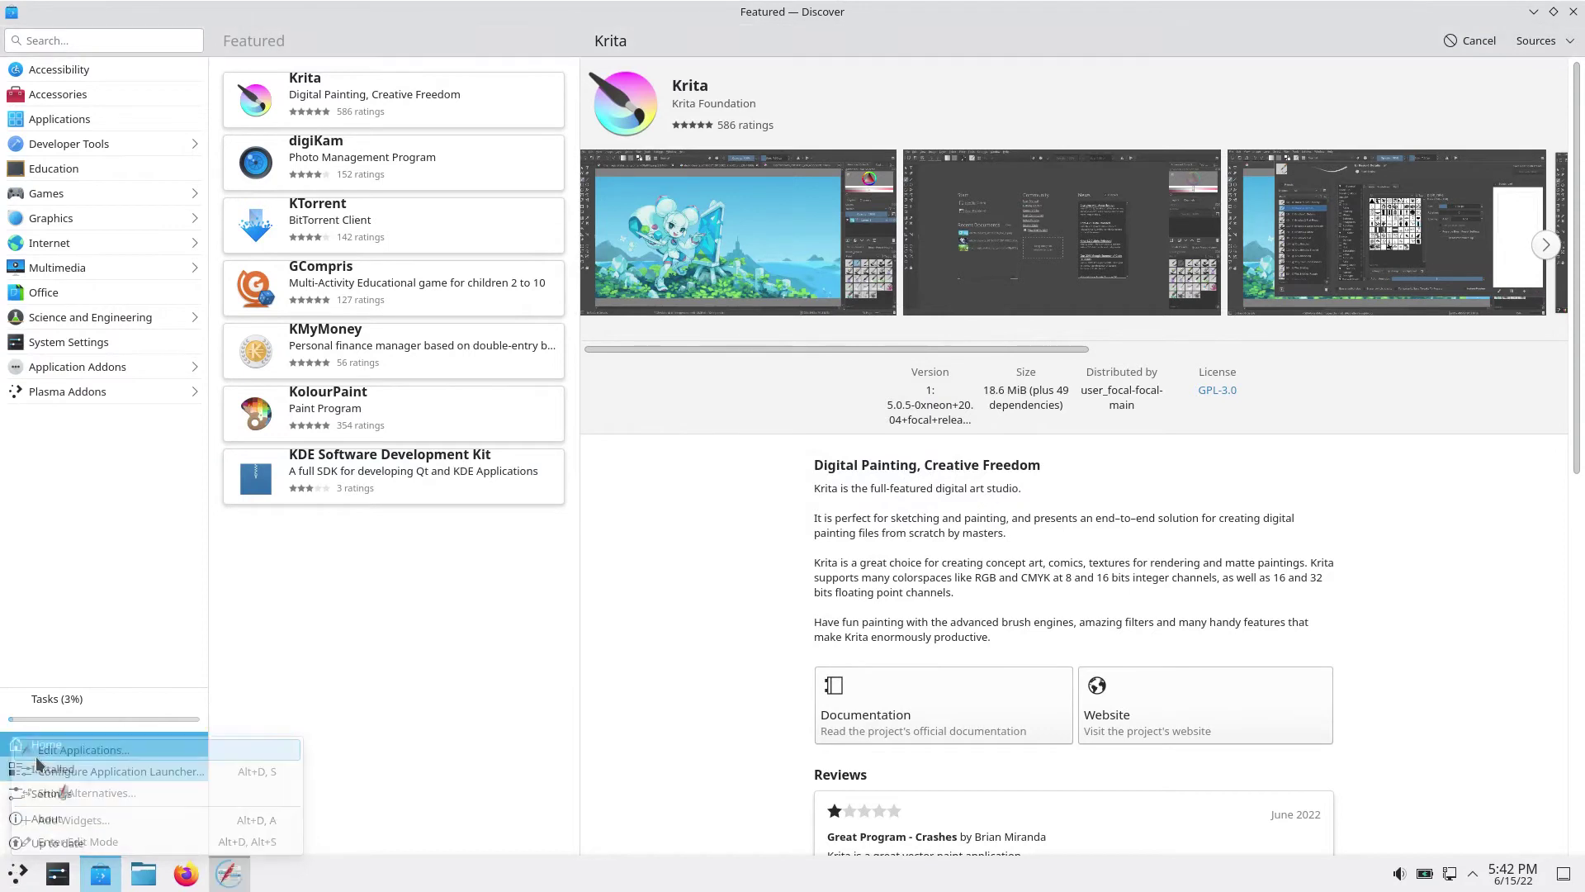
left_click(40, 751)
double_click(821, 253)
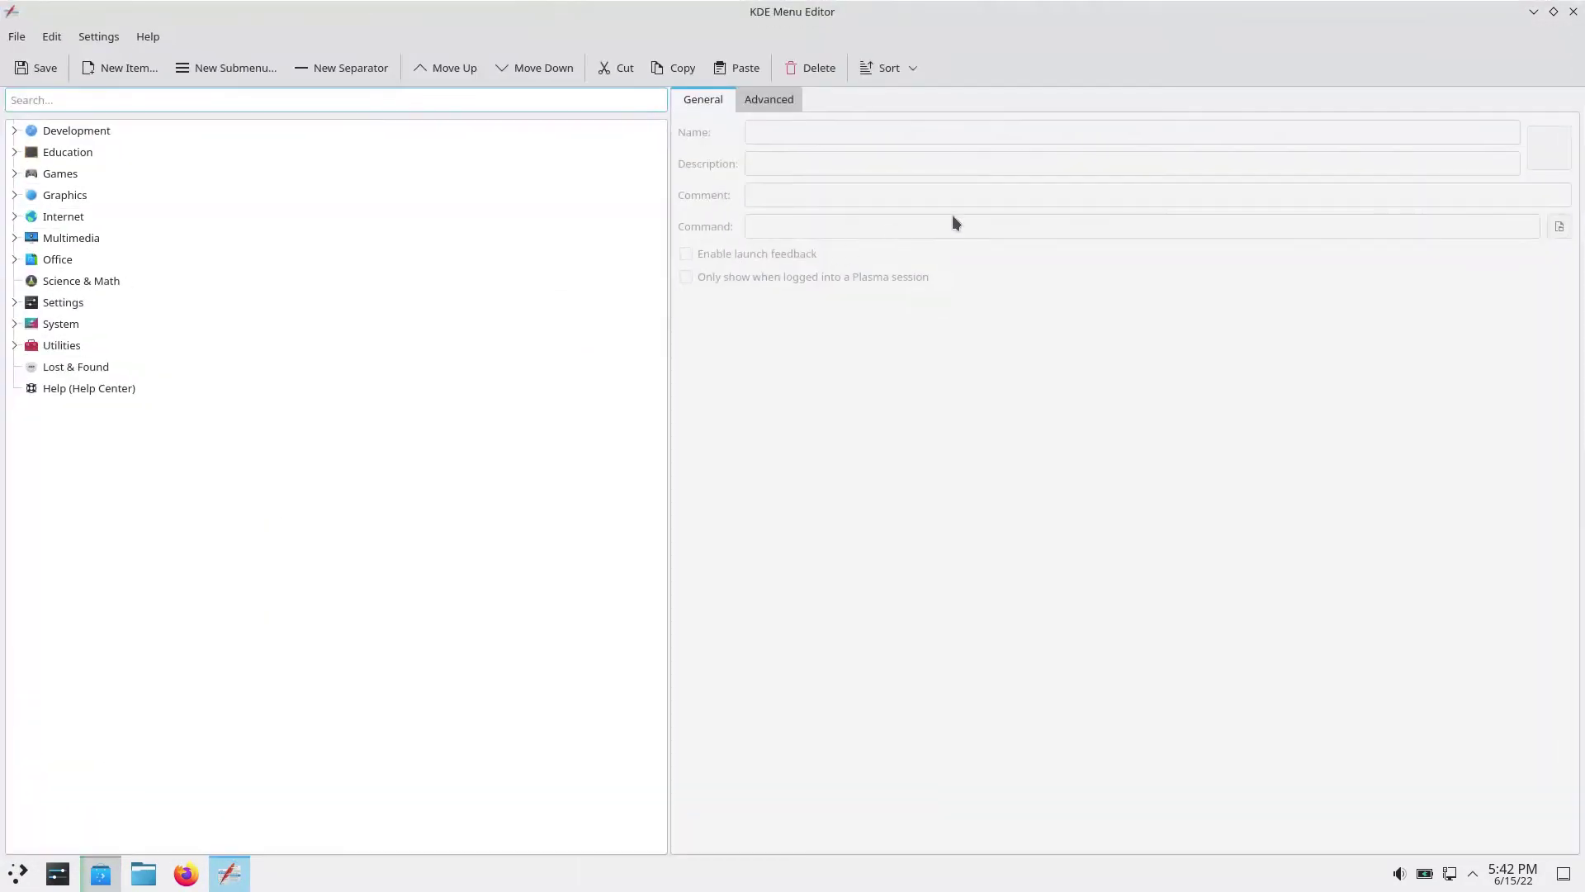
left_click(1573, 11)
View the Keyboard Shortcuts, About and General pages of the Application Launcher settings and close the window
right_click(16, 873)
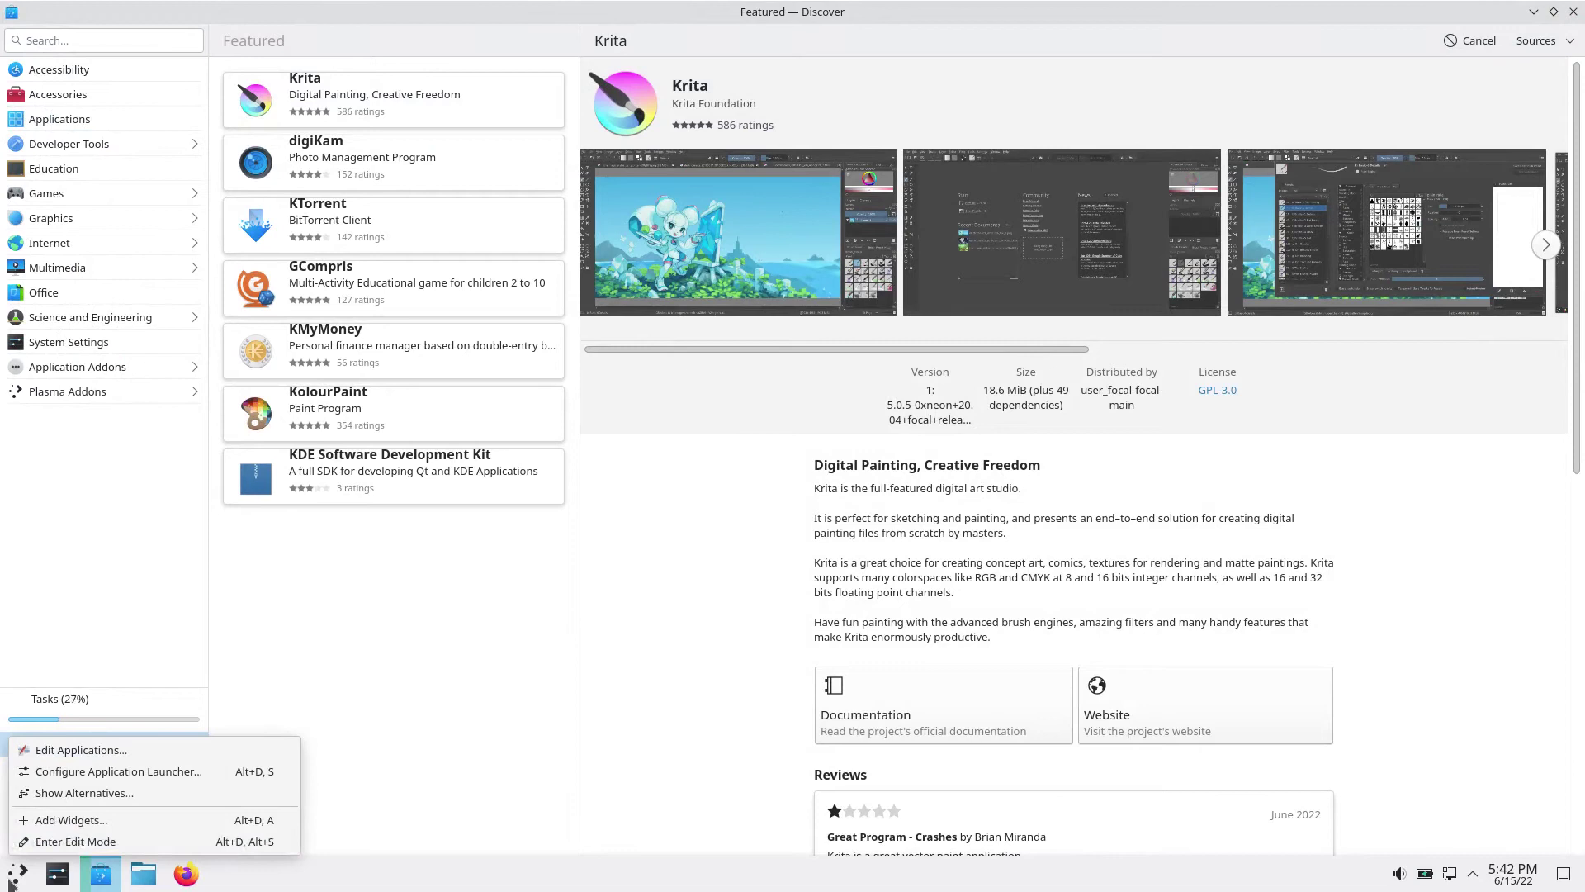
left_click(50, 771)
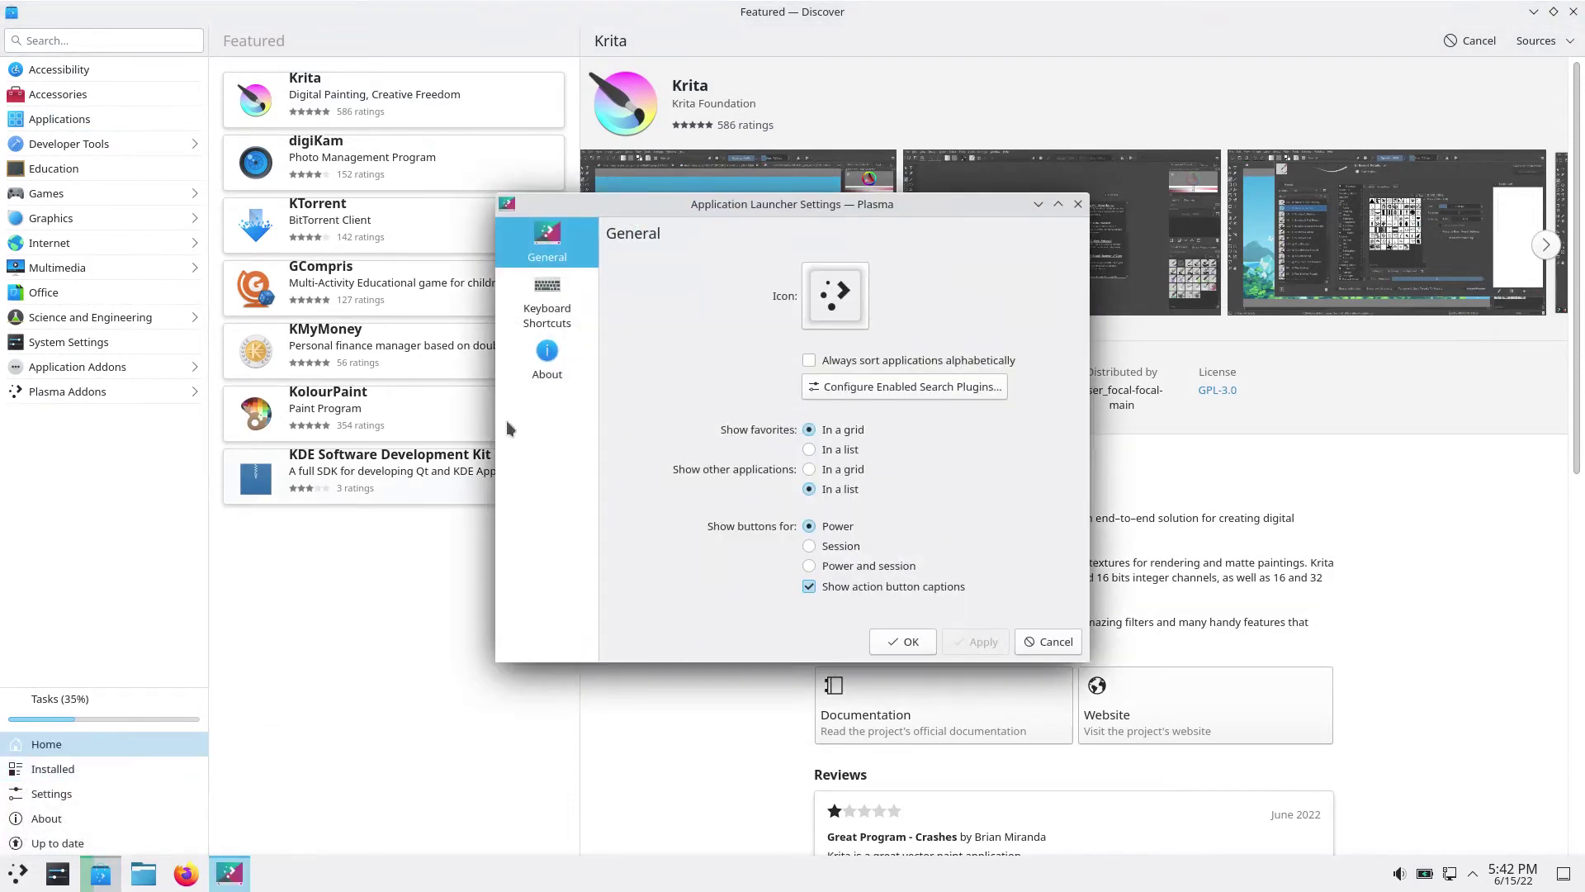
left_click(553, 319)
left_click(548, 362)
left_click(559, 252)
left_click(1079, 205)
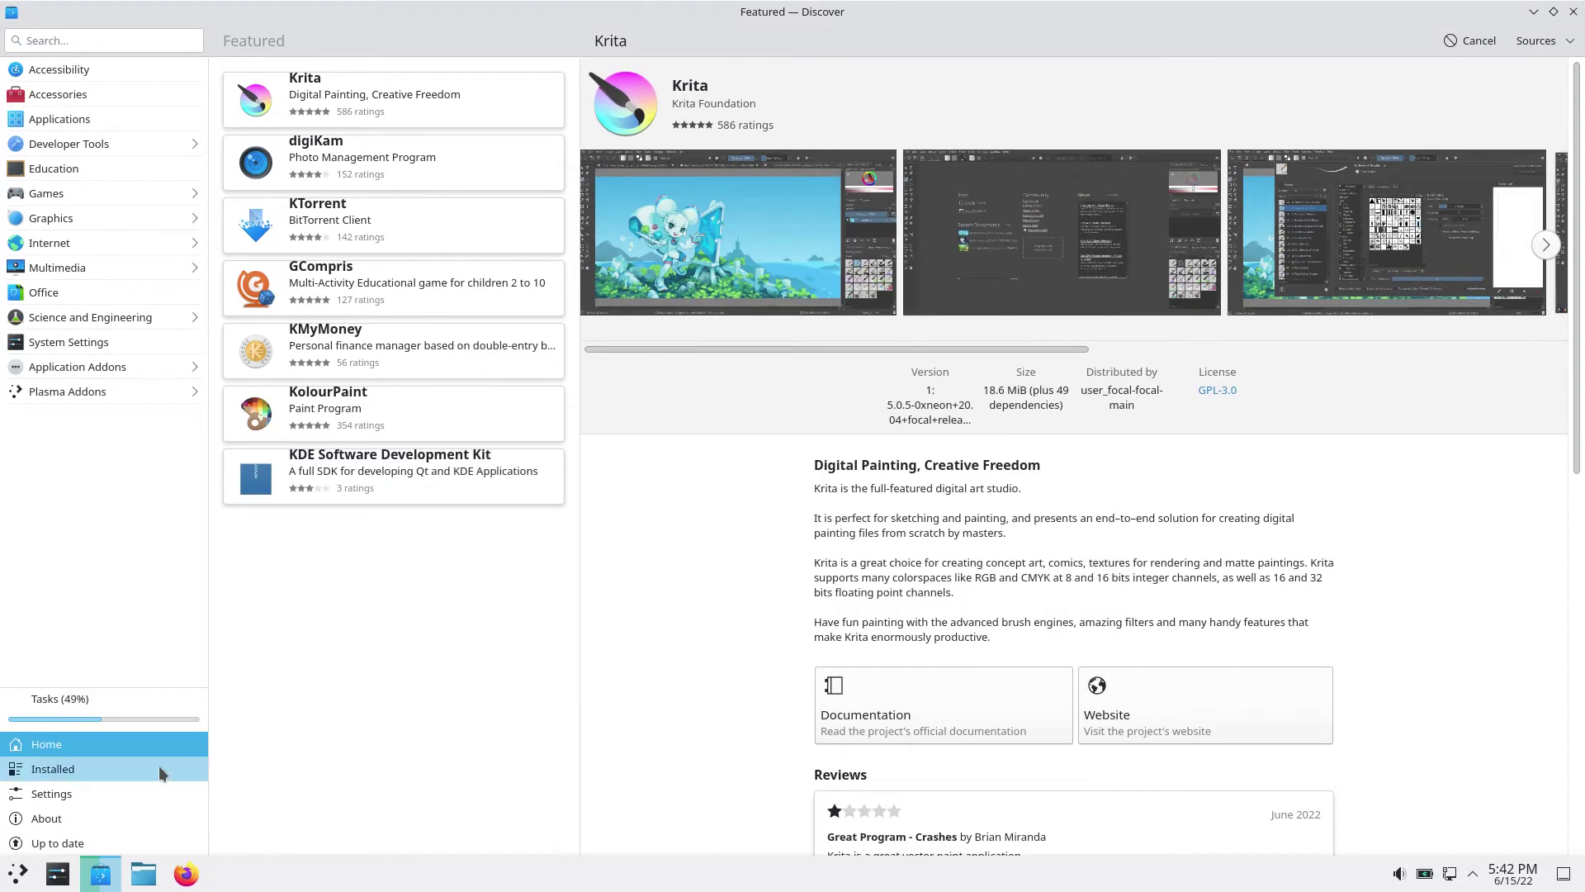
View the alternative widgets offered for the Application Launcher and cancel without switching
right_click(9, 873)
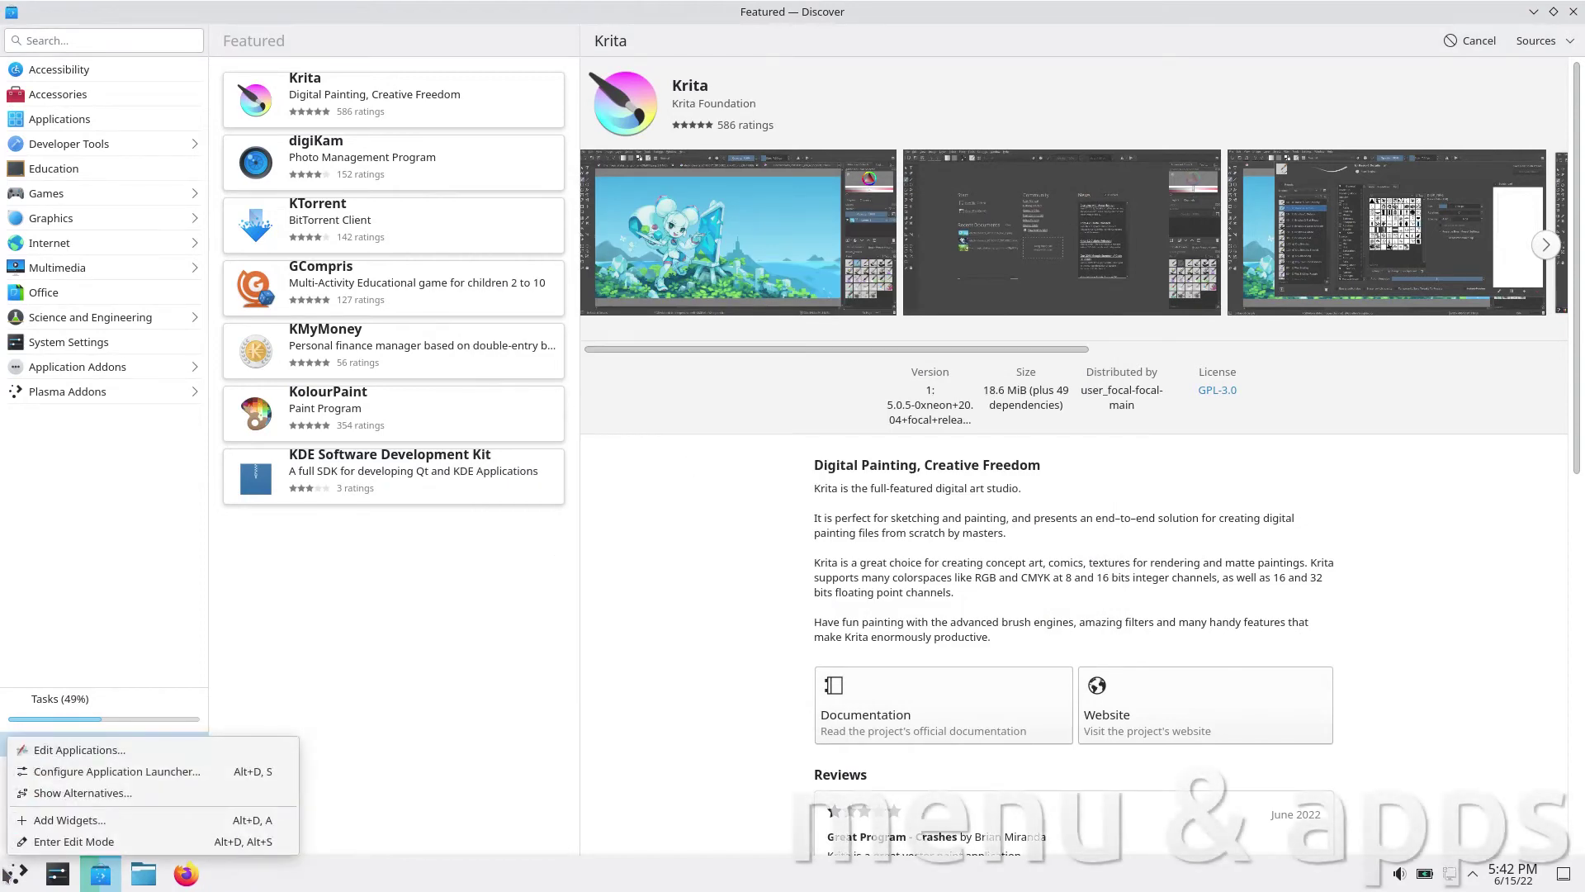
left_click(37, 795)
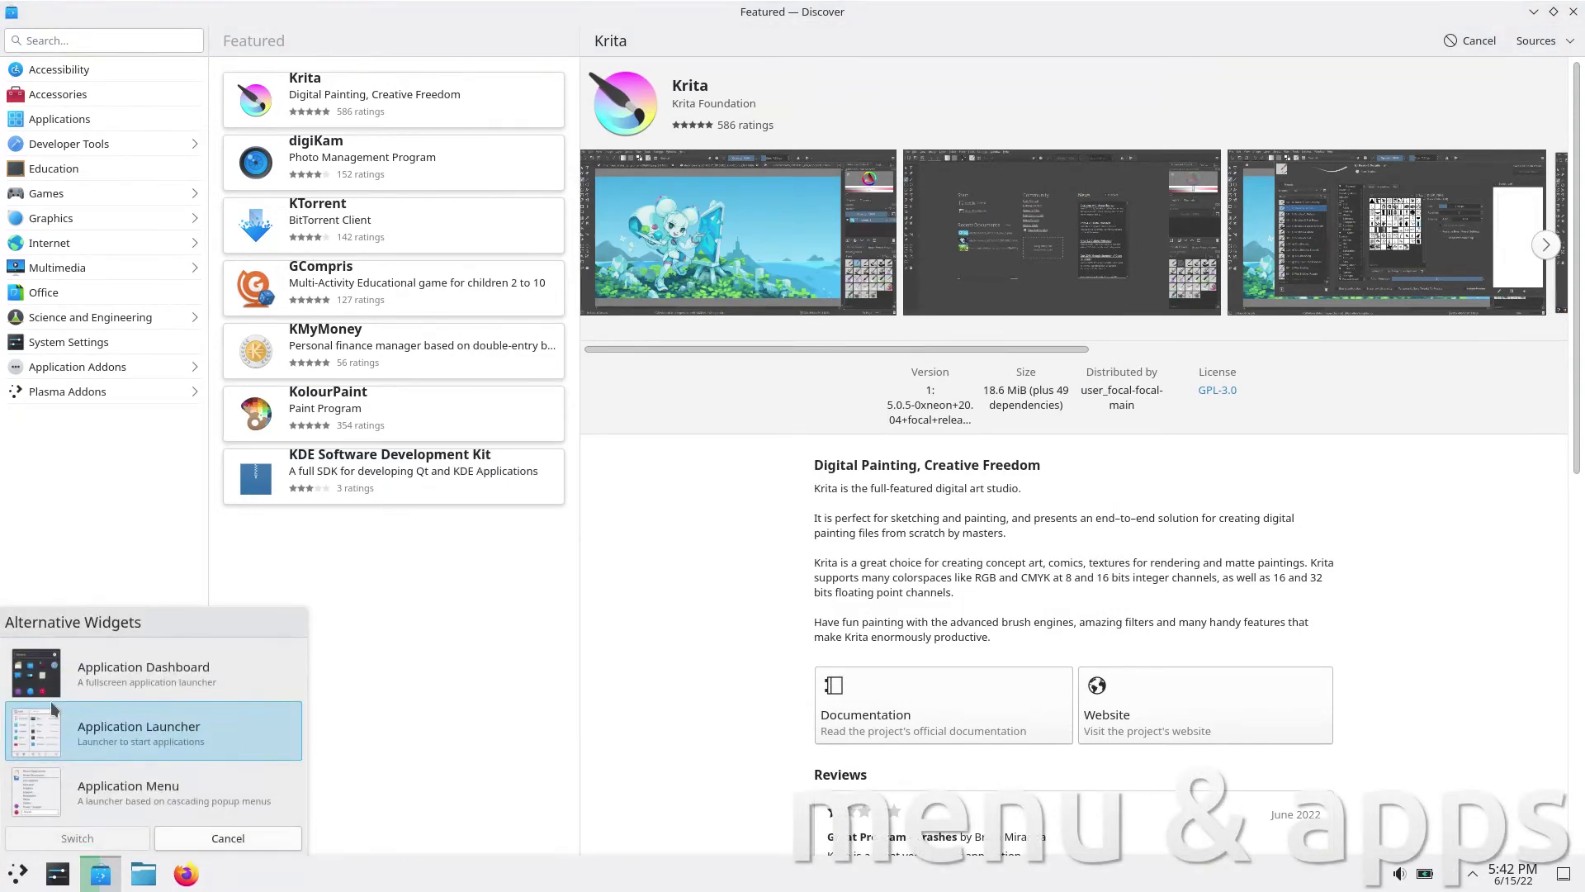
left_click(205, 836)
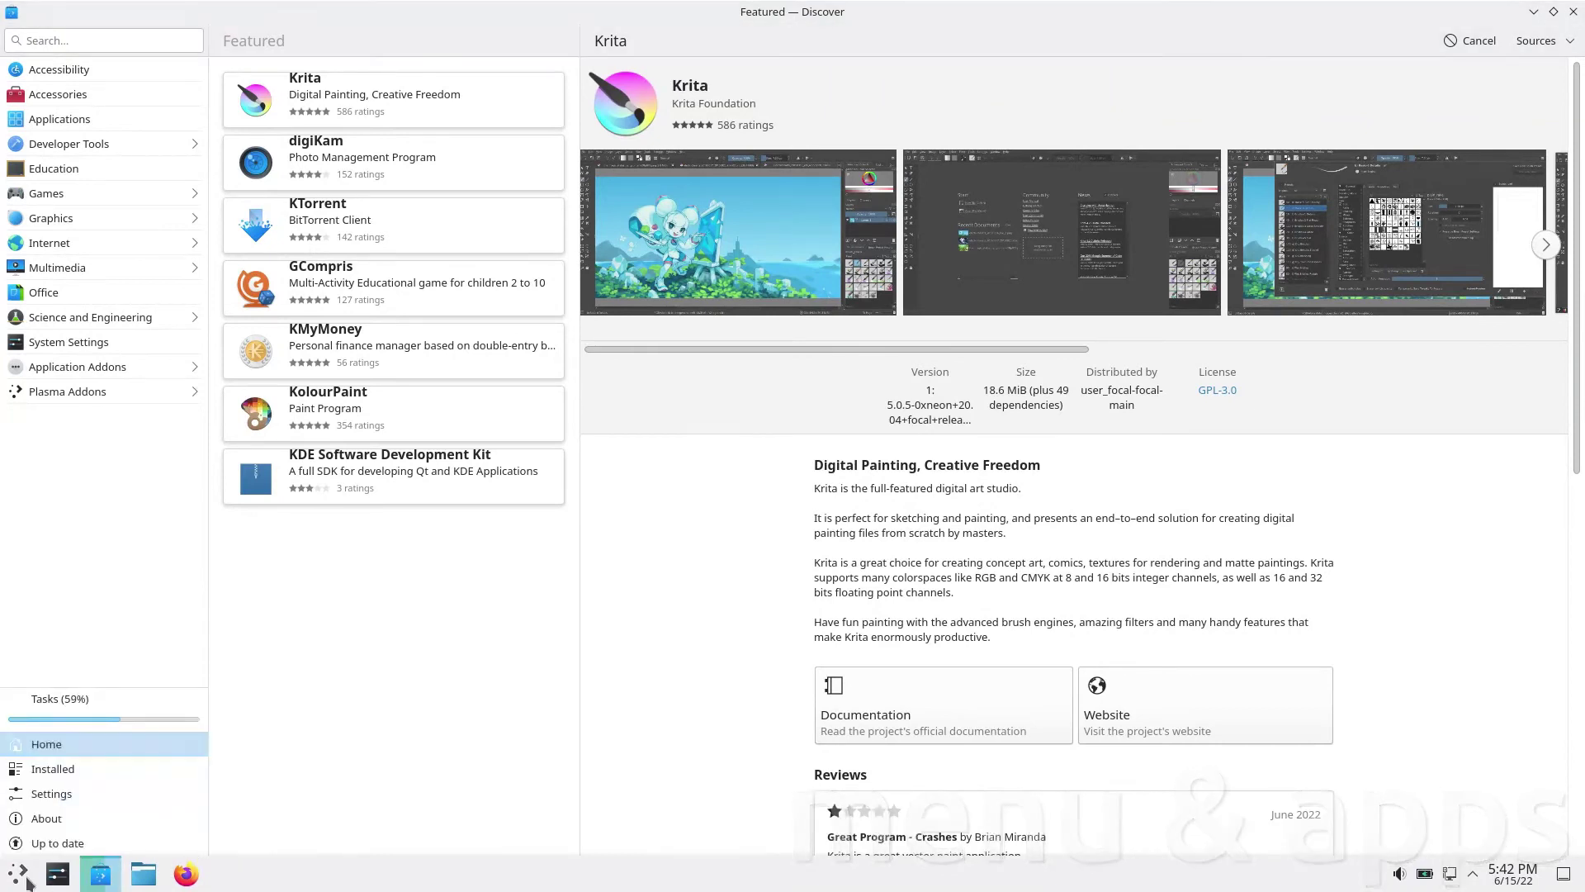
Browse the launcher's application categories, start System Monitor from the System category and close Discover
left_click(23, 877)
left_click(69, 516)
scroll(417, 549, "down", 10)
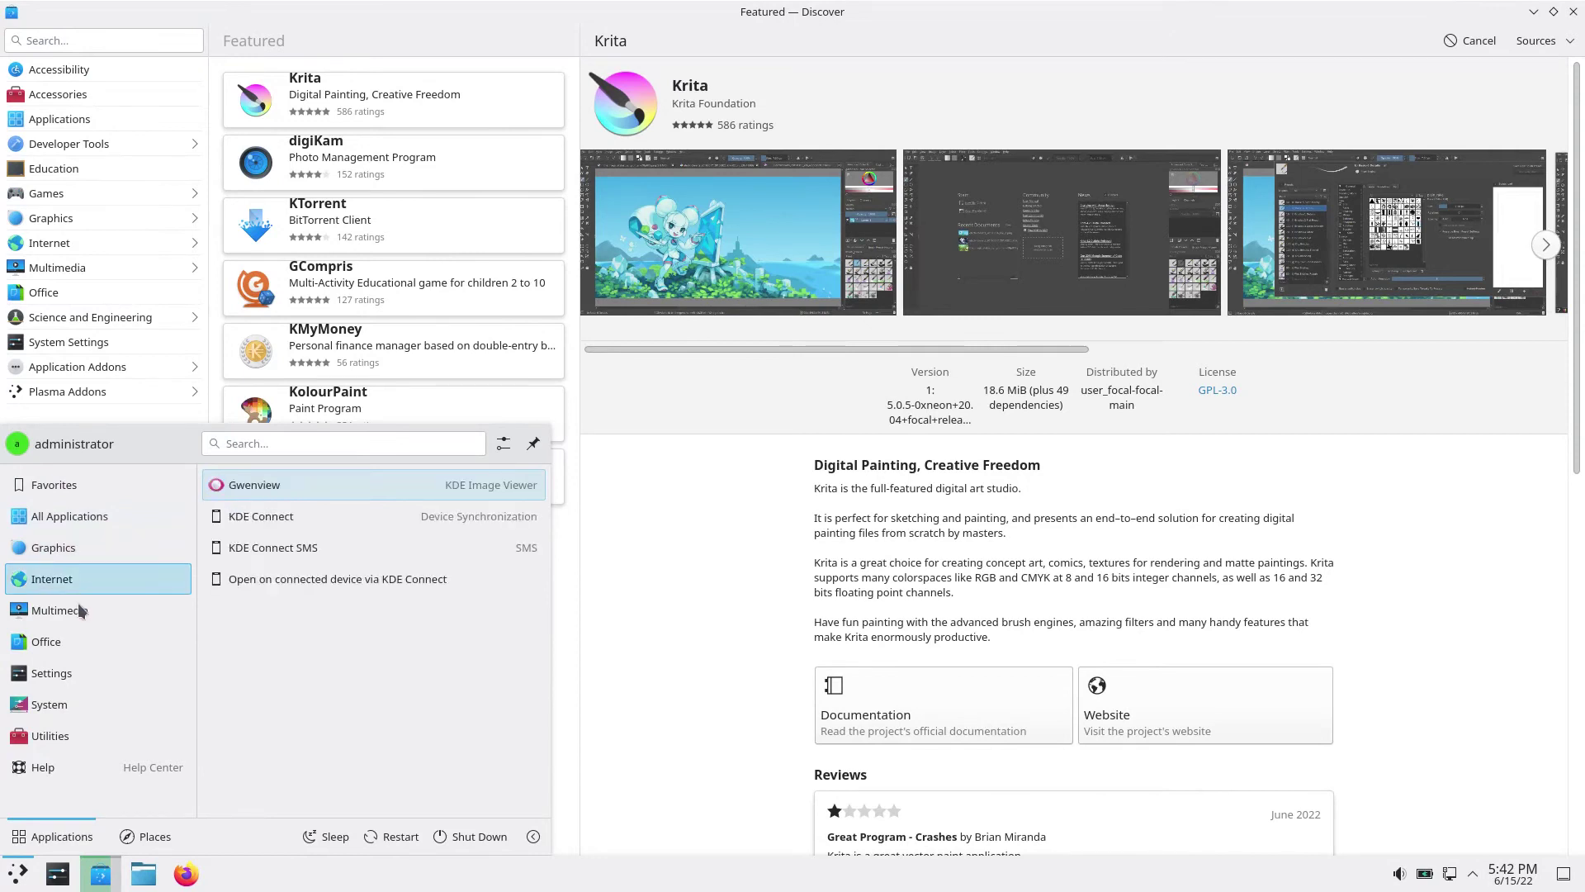
mouse_move(63, 652)
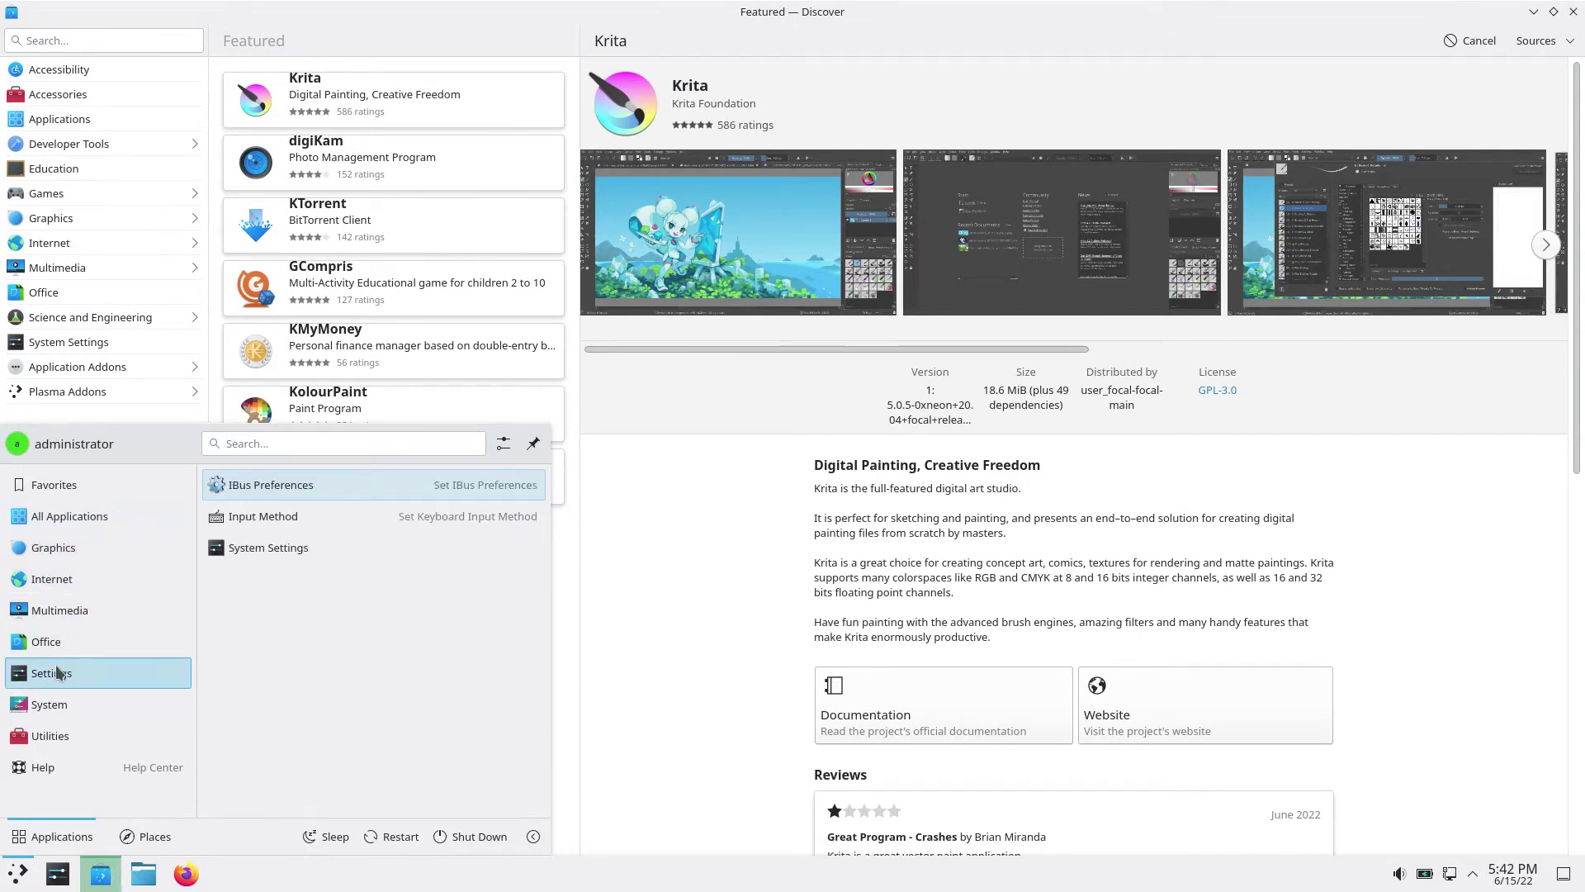
mouse_move(52, 700)
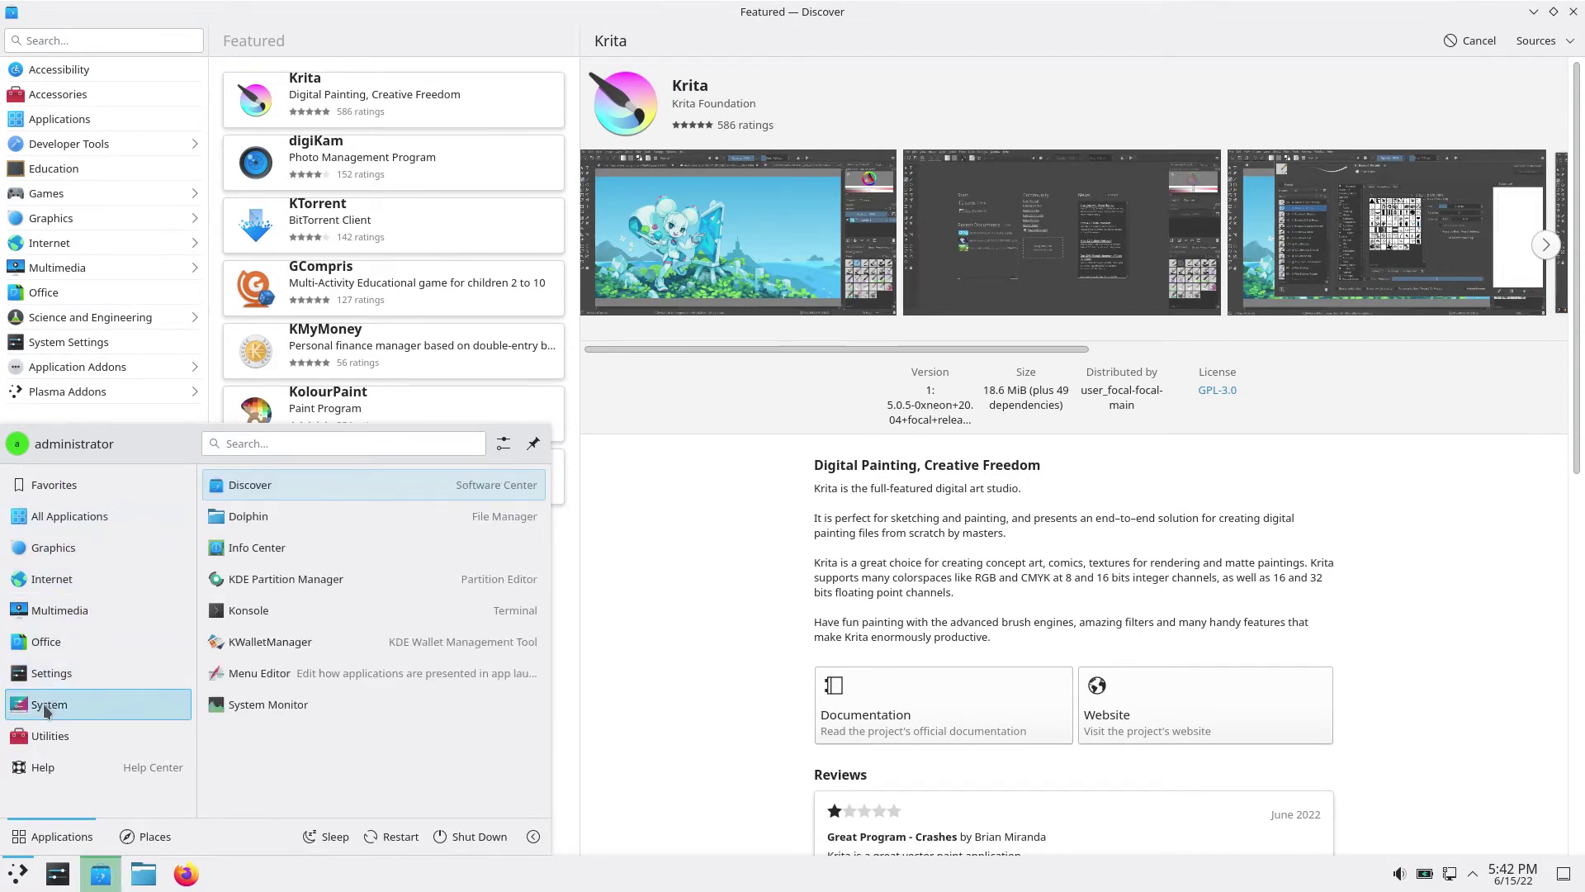
left_click(228, 707)
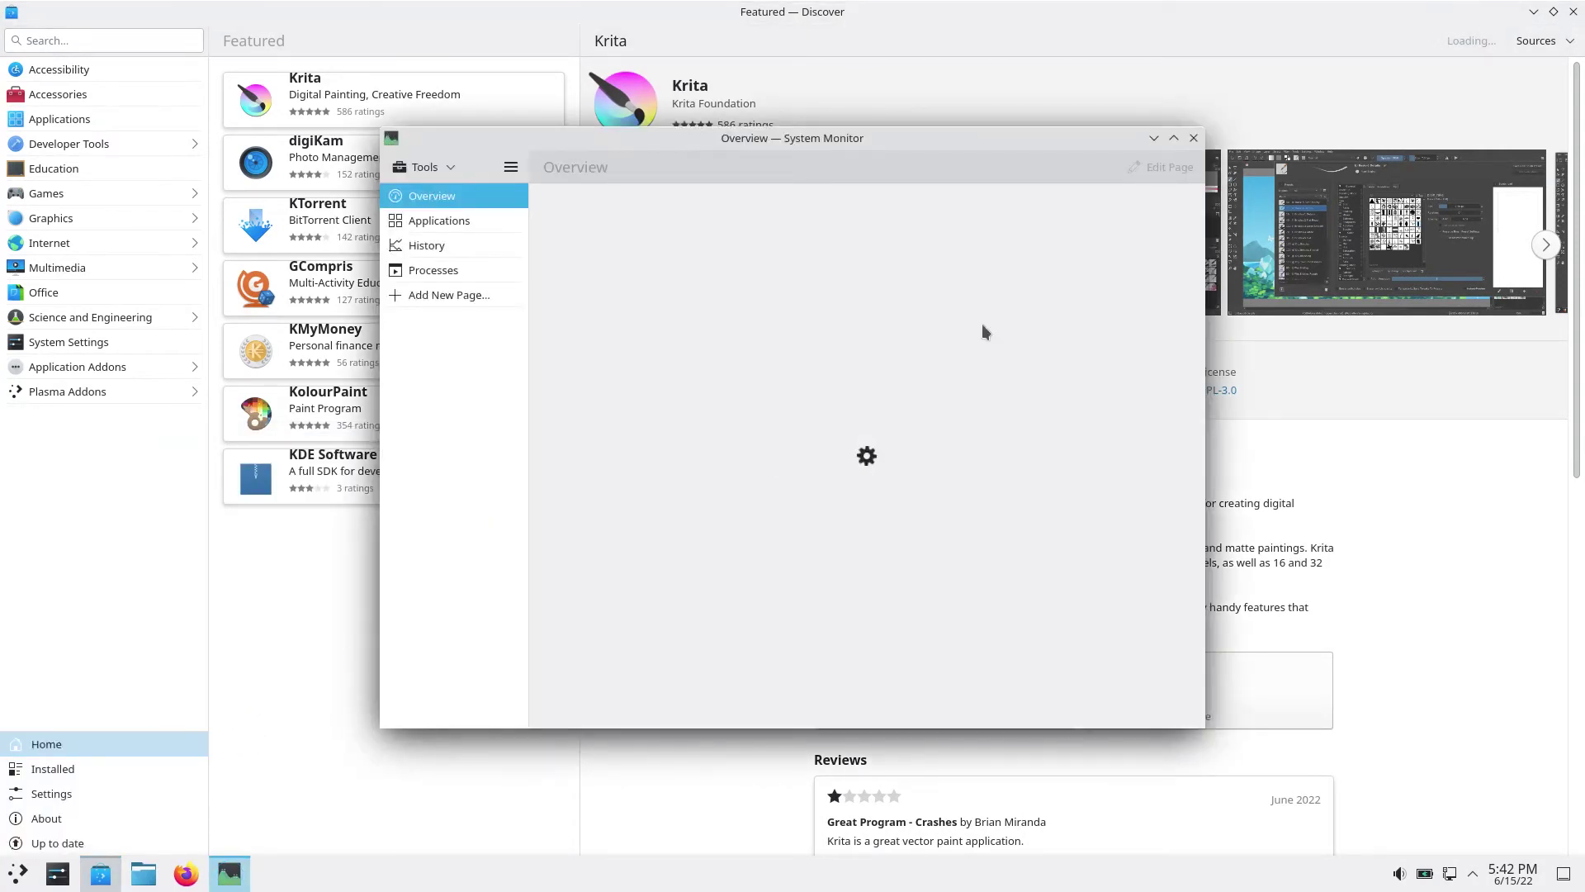
left_click(1574, 12)
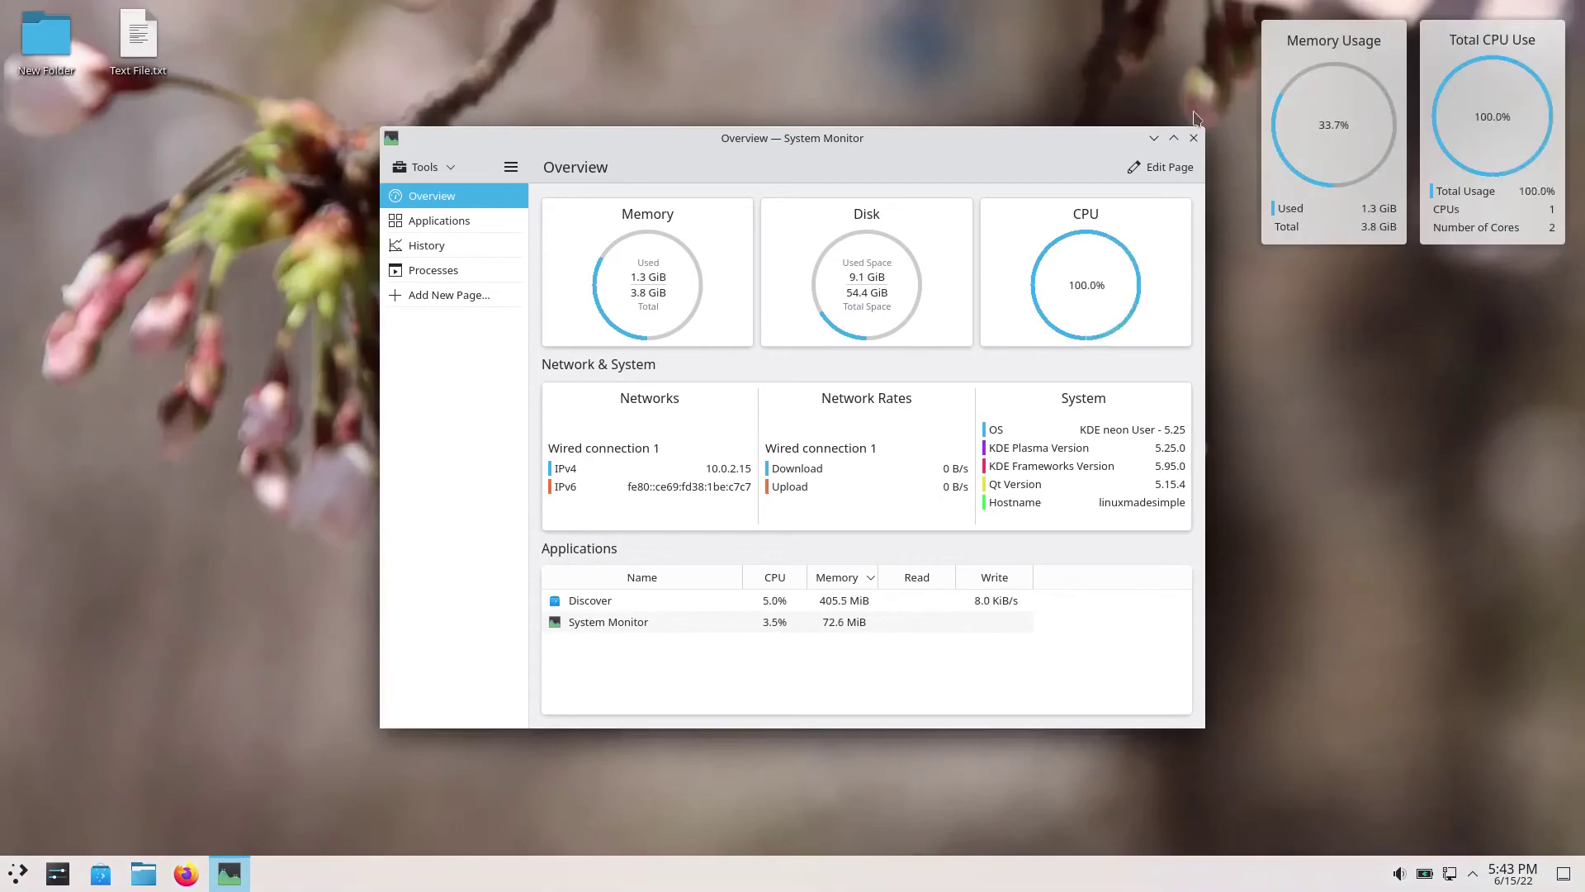
Tile the System Monitor window into the desktop's upper-right quarter and make it slightly taller
key("super+Up")
key("super+Right")
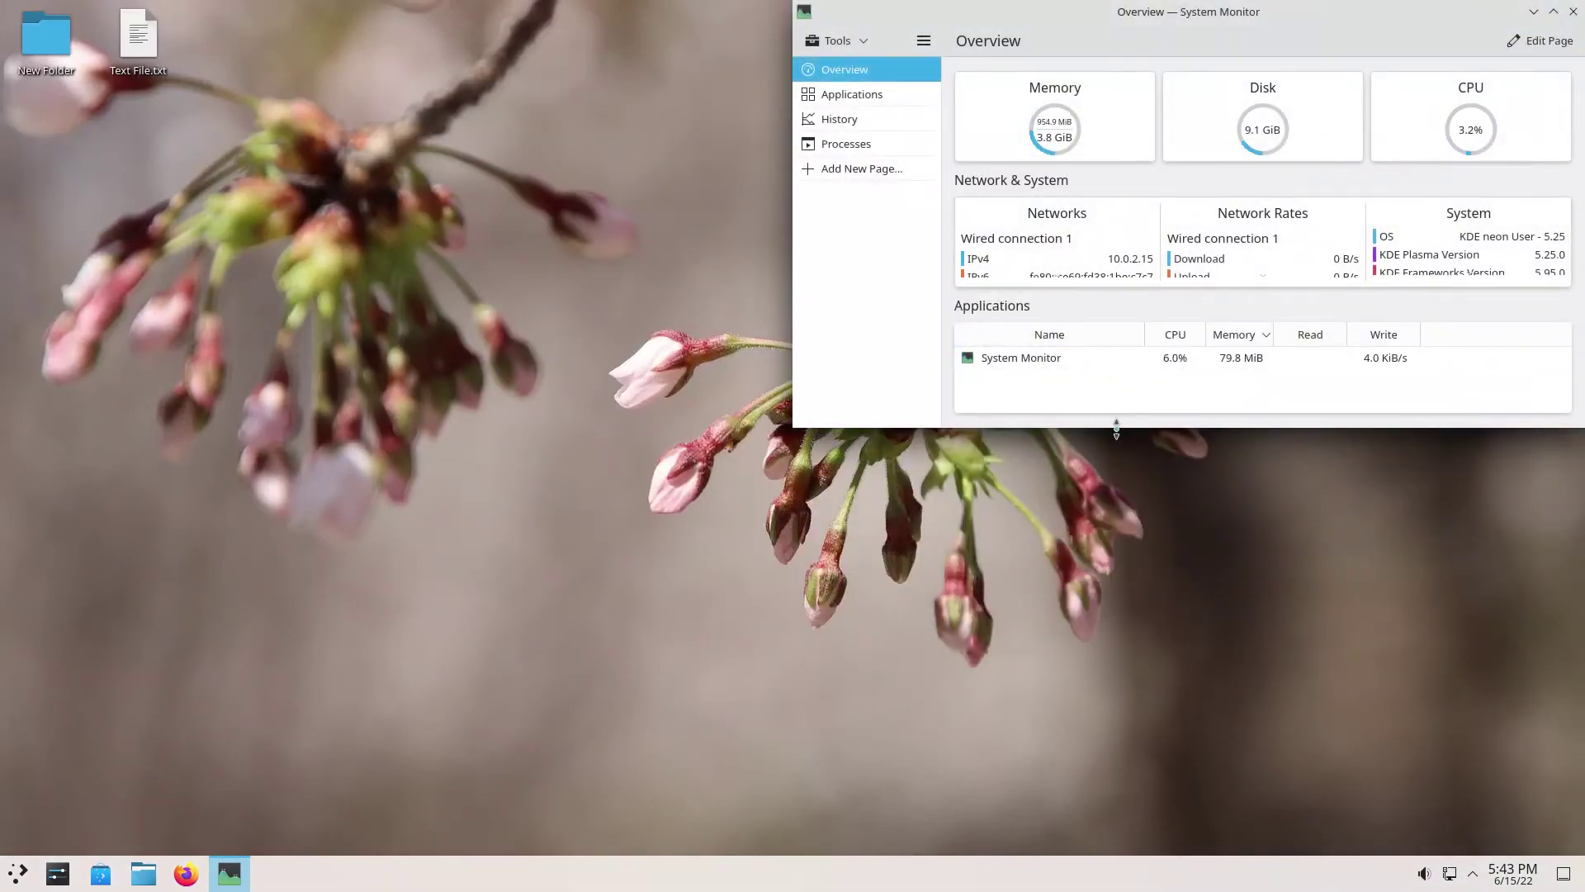
left_click_drag(1116, 428, 1116, 476)
Open Info Center from the launcher's System category, view the About this System page and close it
left_click(6, 881)
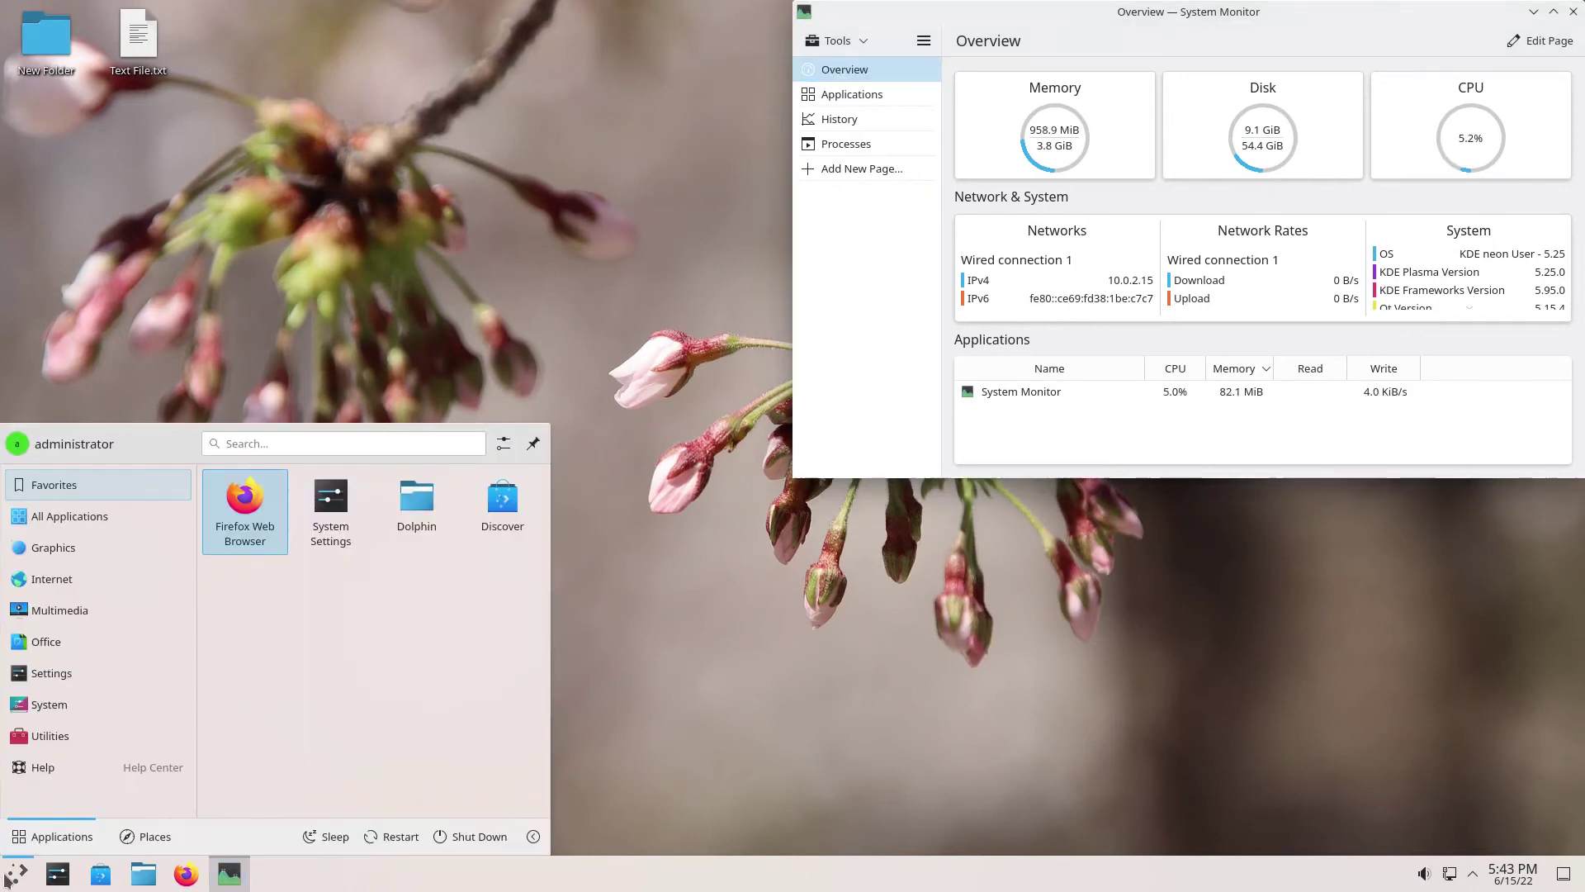
left_click(21, 708)
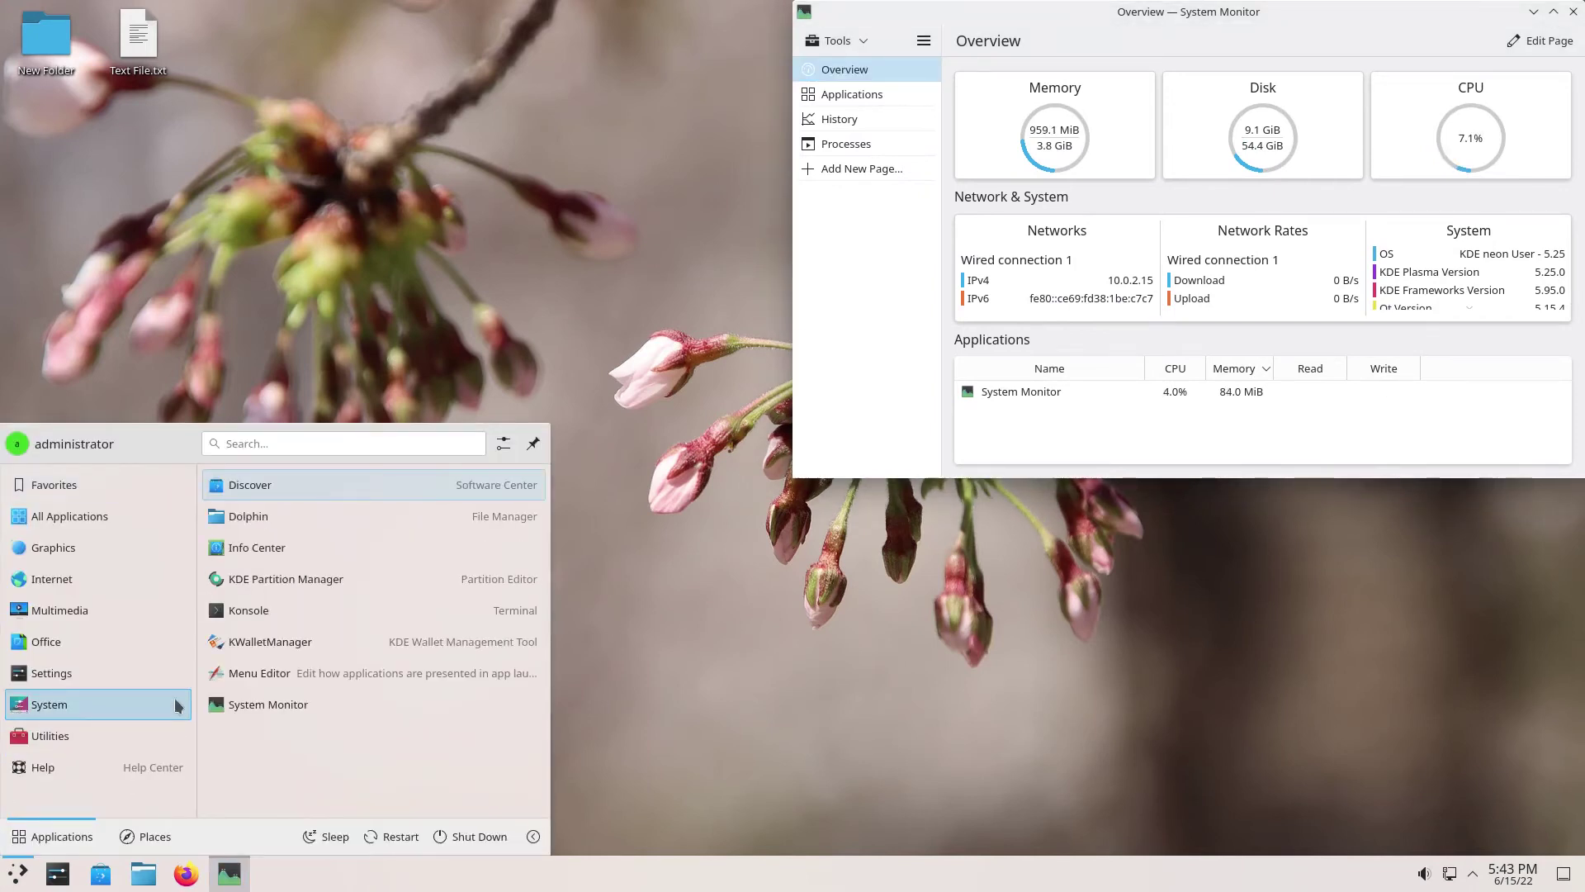
left_click(244, 547)
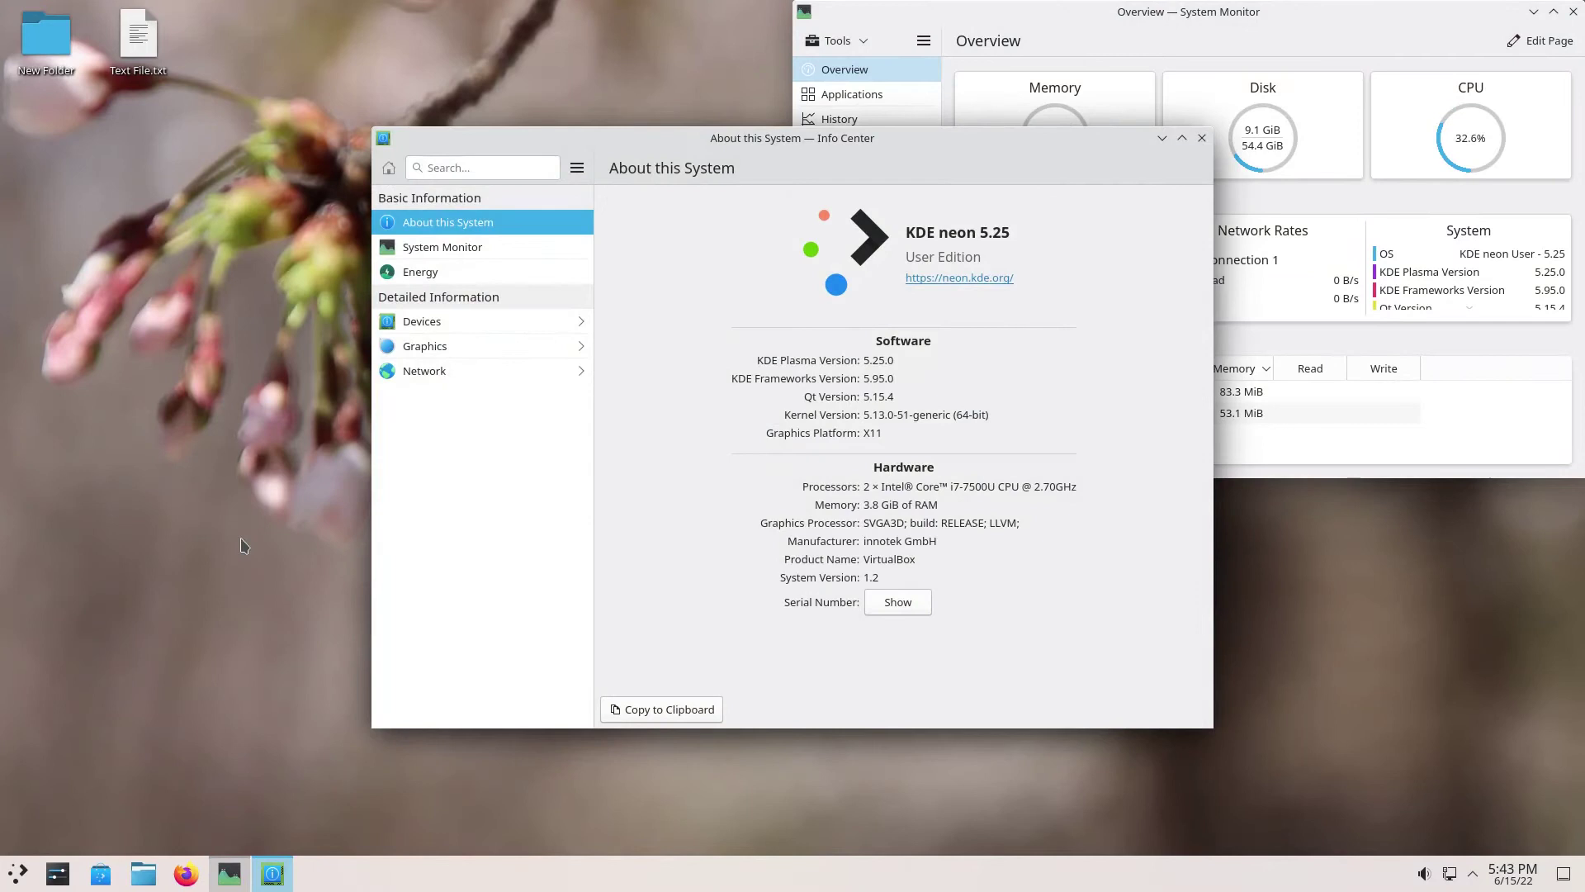
left_click(1202, 140)
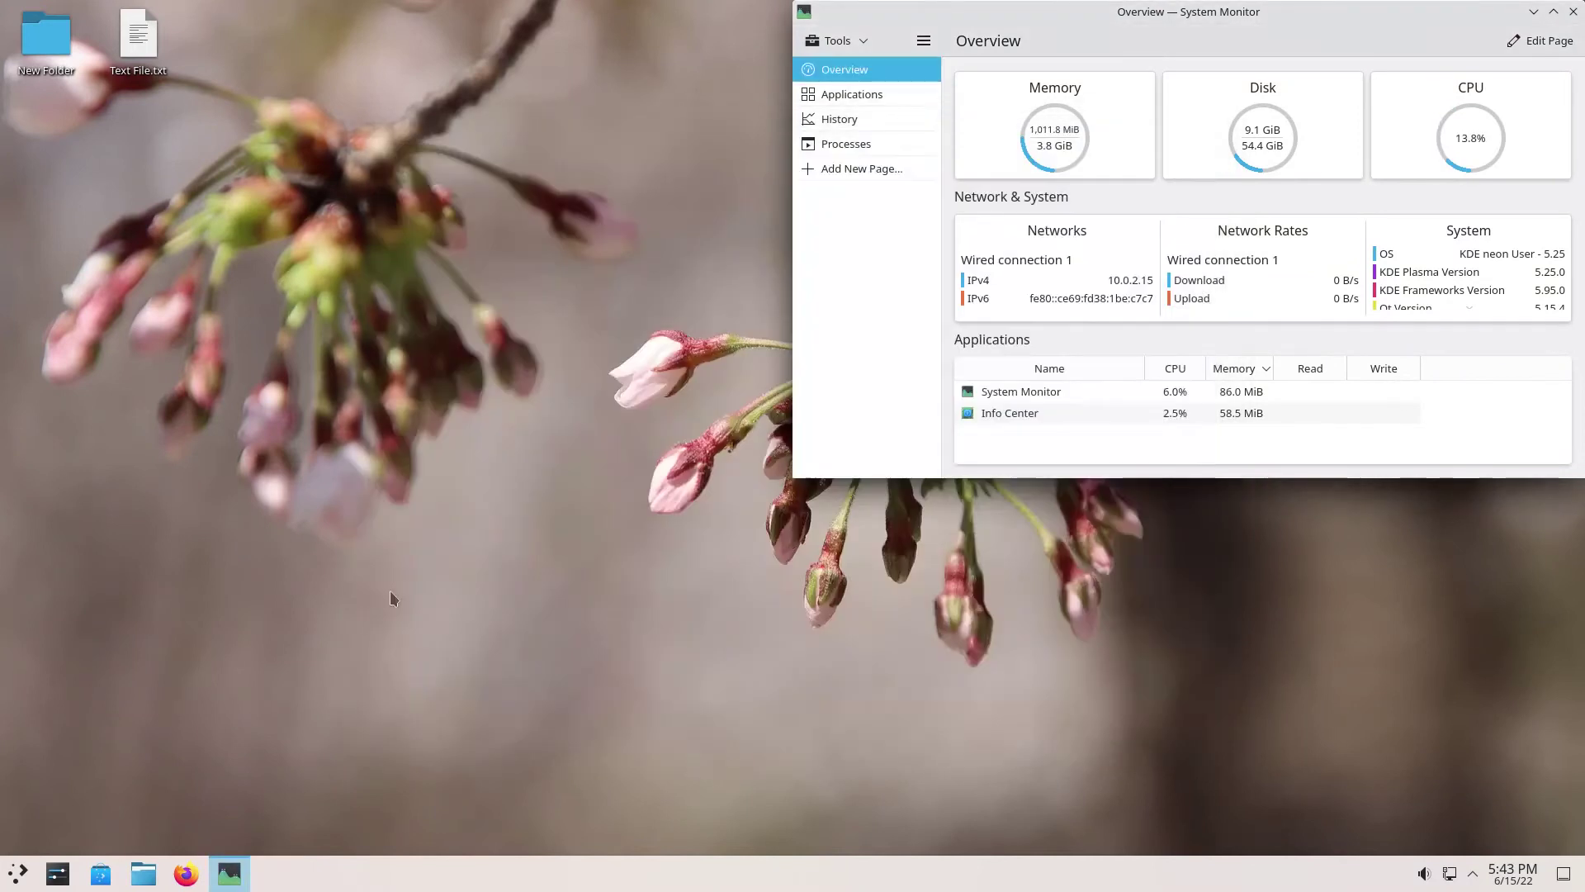
View the Places section of the application launcher, including Frequently Used, and return to the Applications section
left_click(18, 874)
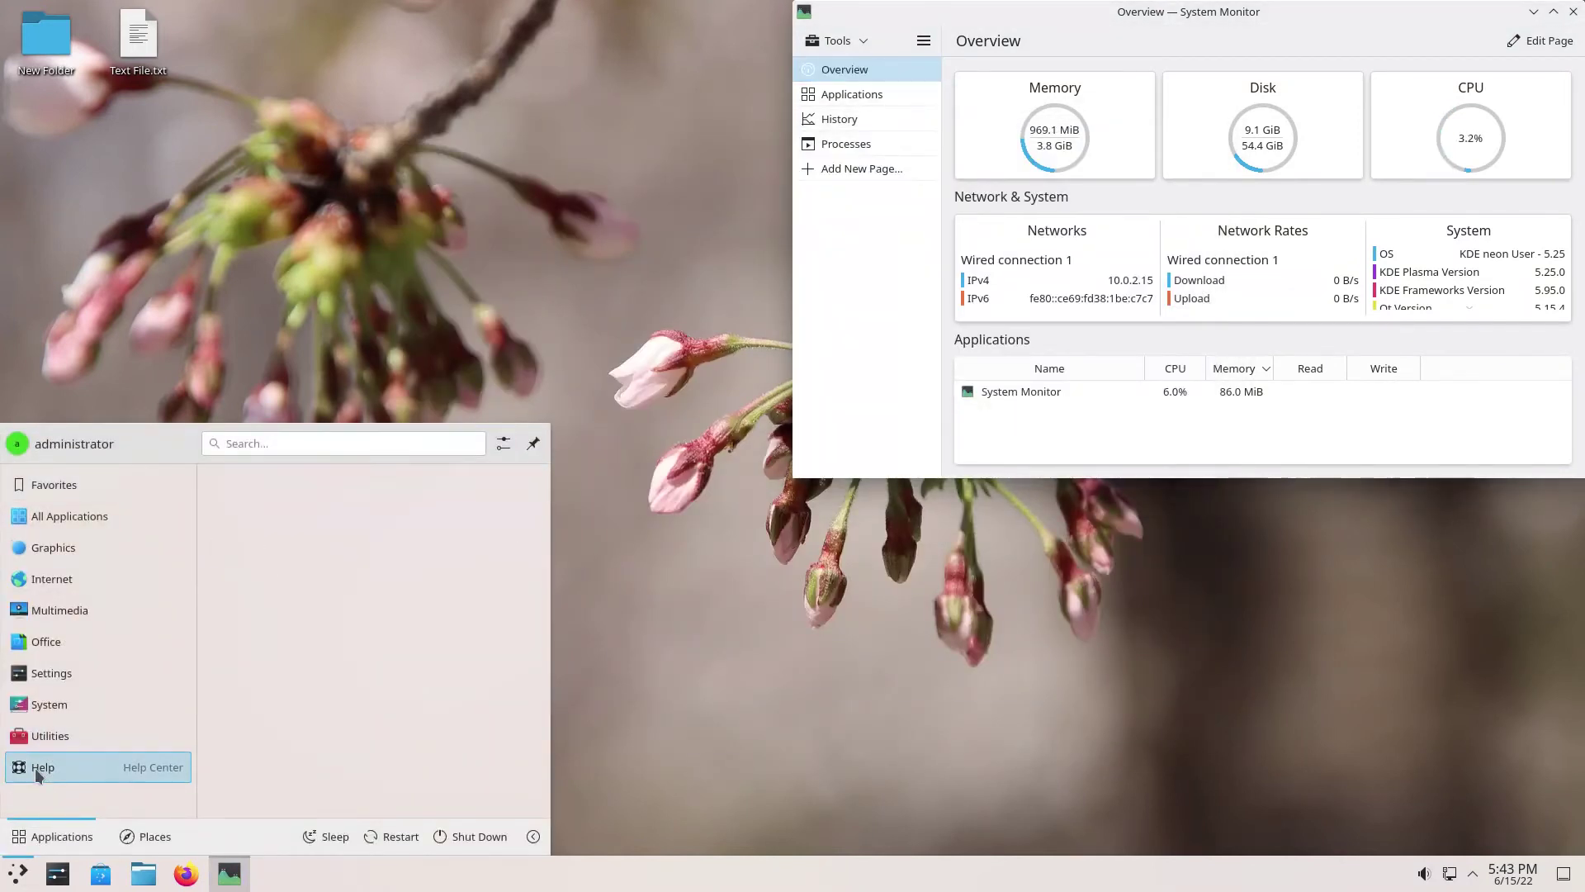
left_click(102, 832)
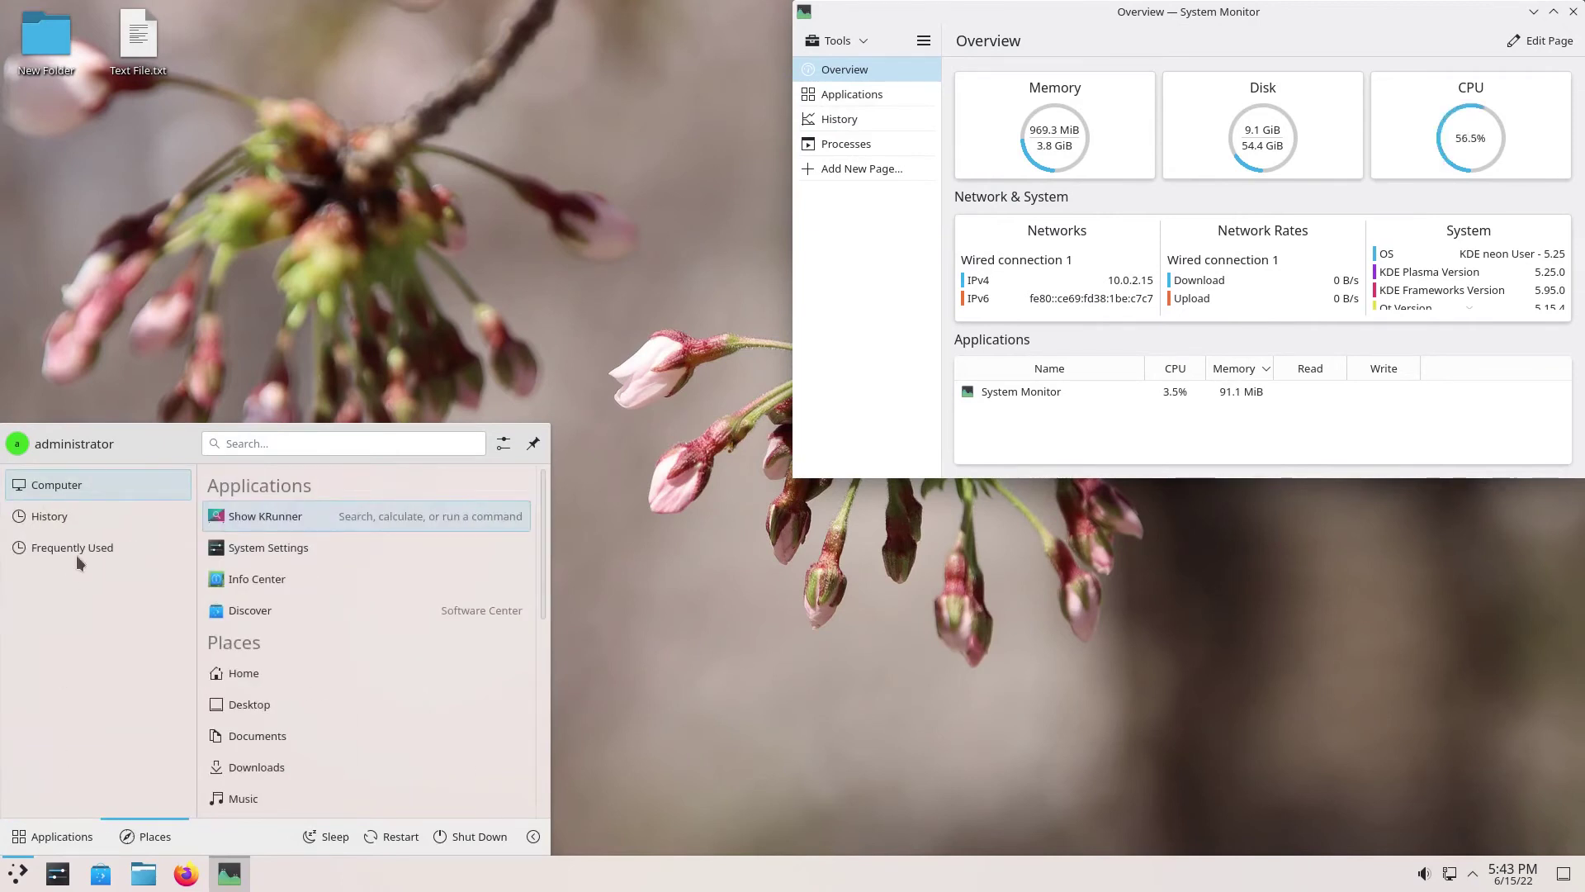
mouse_move(91, 547)
left_click(48, 836)
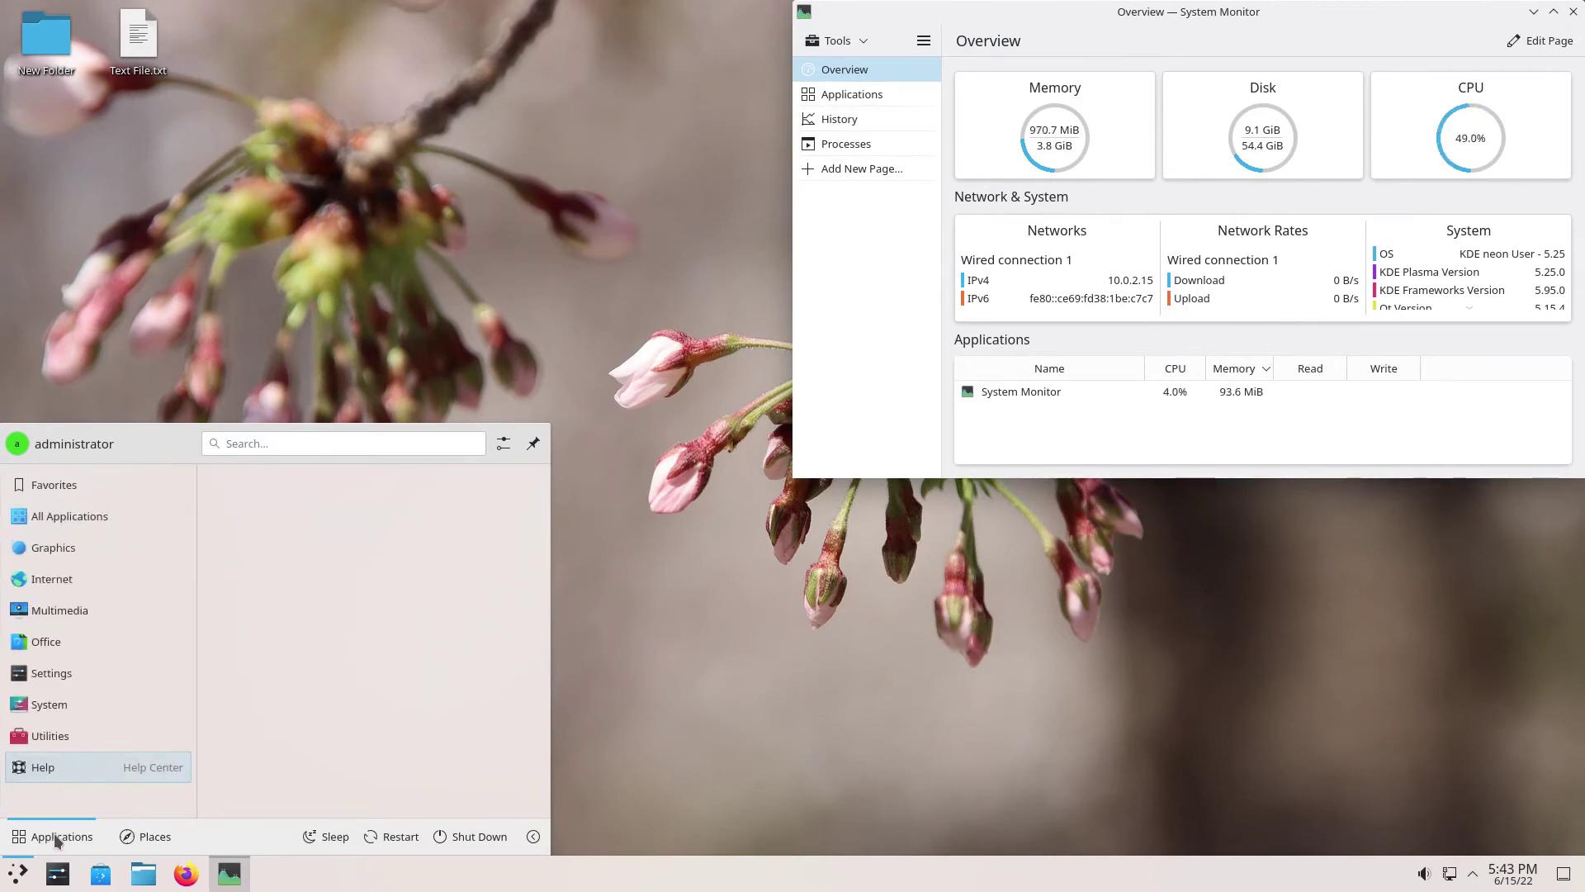
Search the application launcher for "ink", replace the query with "kr" and launch Krita
type("ink")
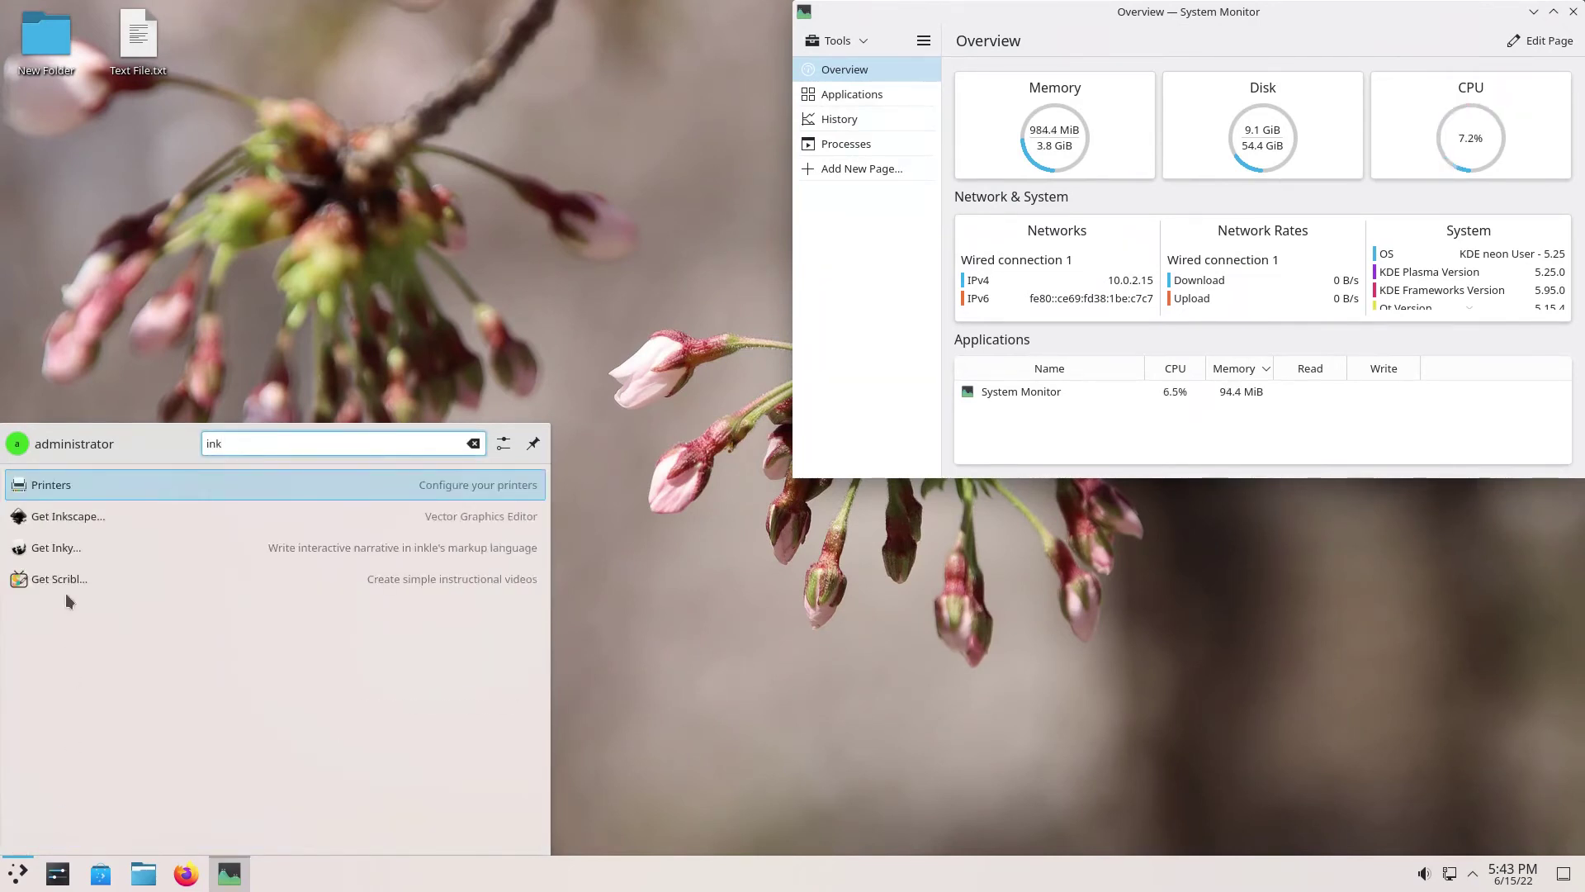
key("BackSpace")
key("BackSpace")
key("BackSpace")
type("kr")
left_click(26, 487)
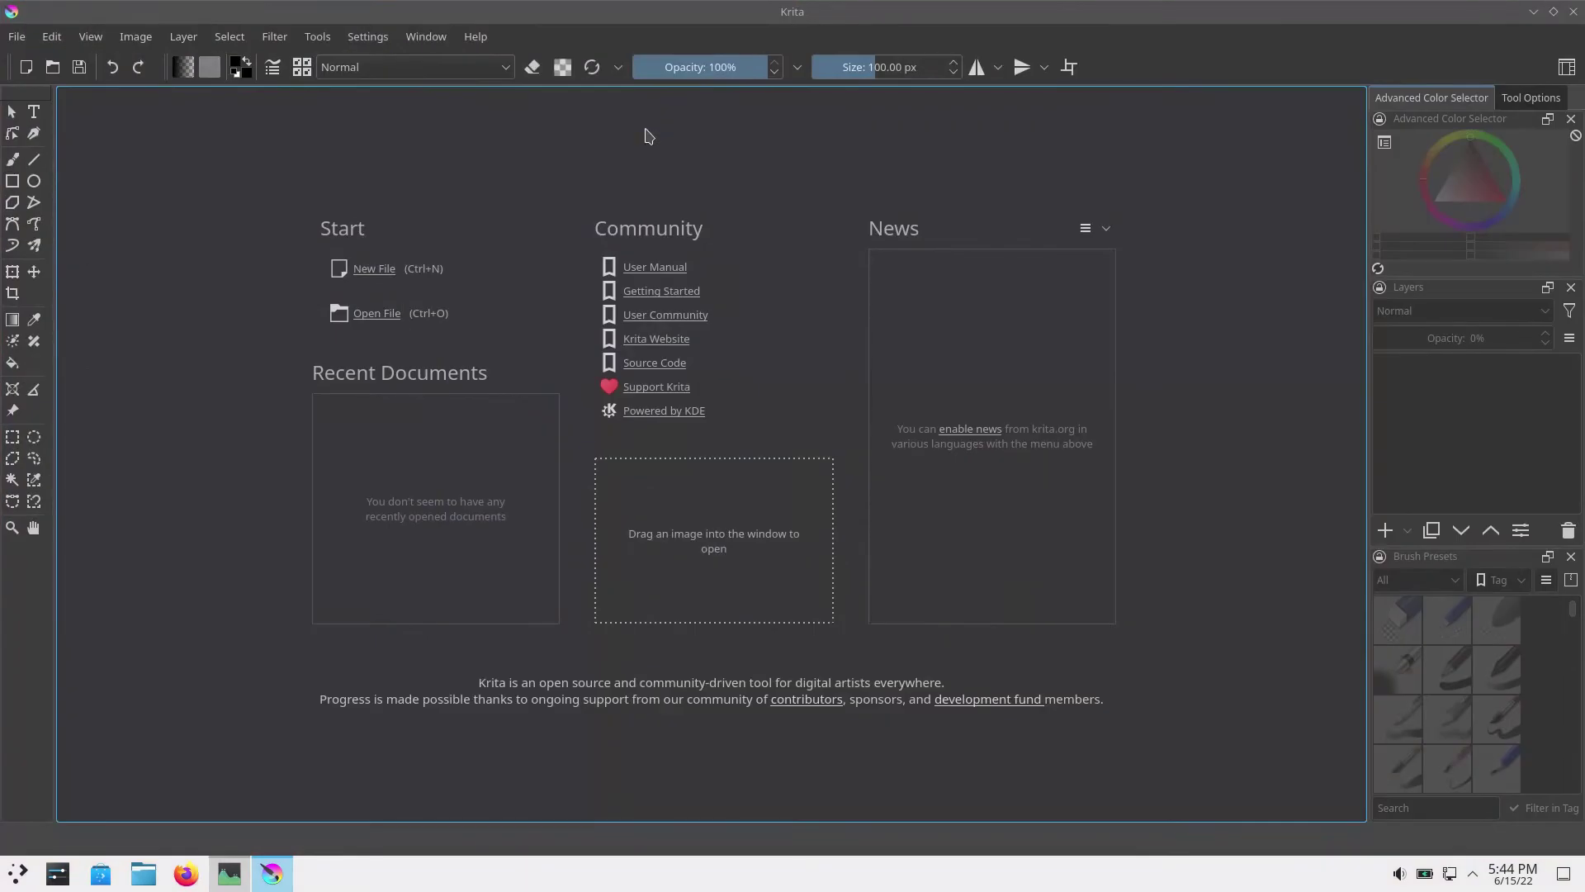
View the About Krita information, close it, and quit Krita
left_click(477, 36)
left_click(488, 160)
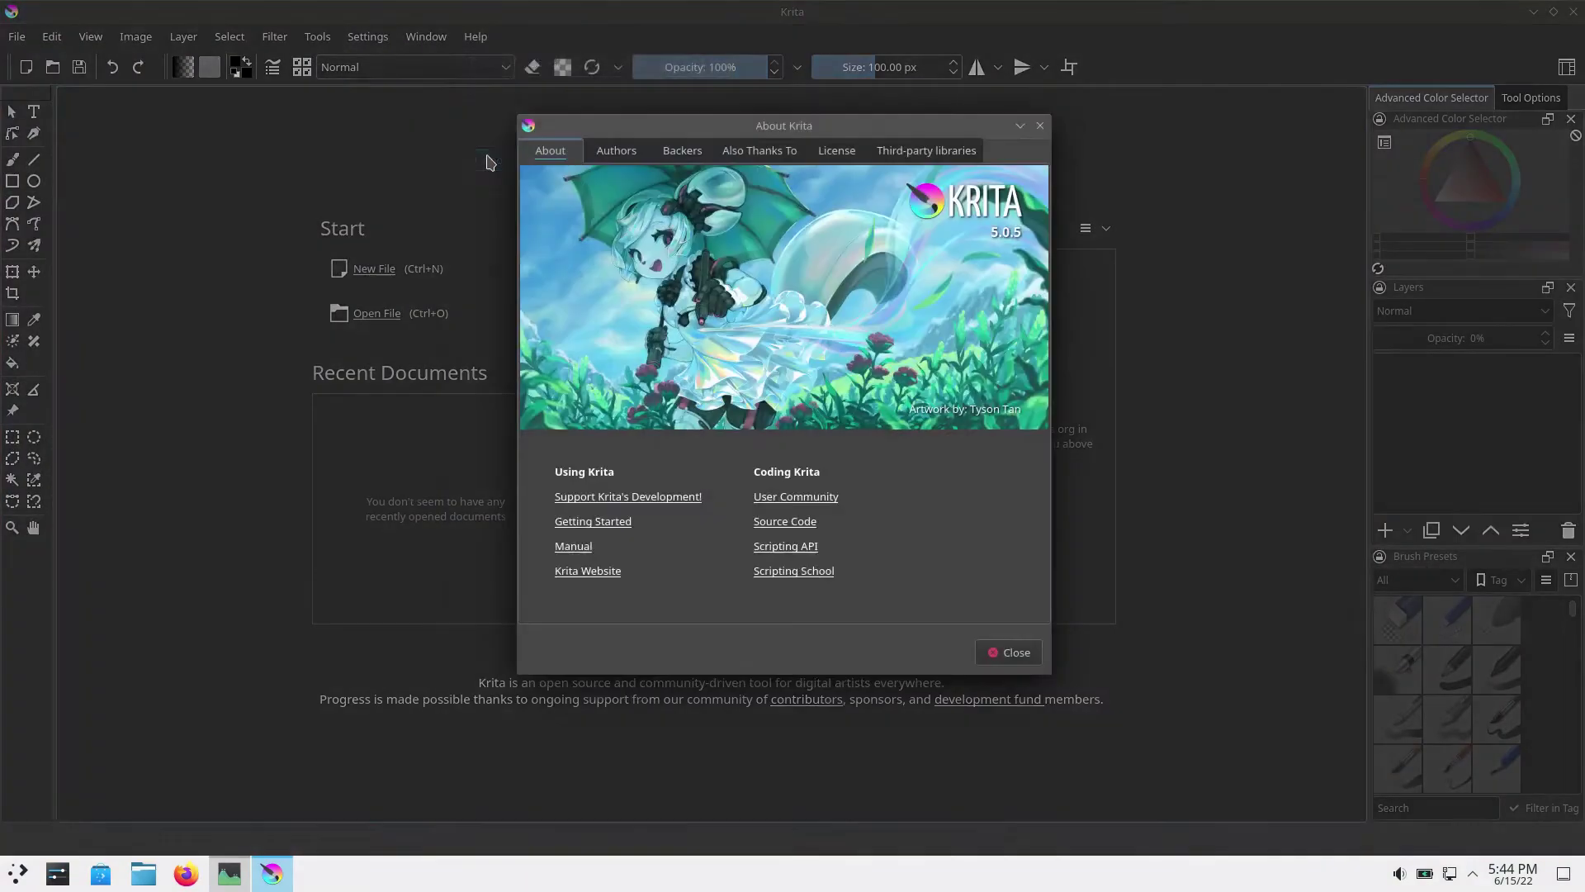
left_click(1039, 127)
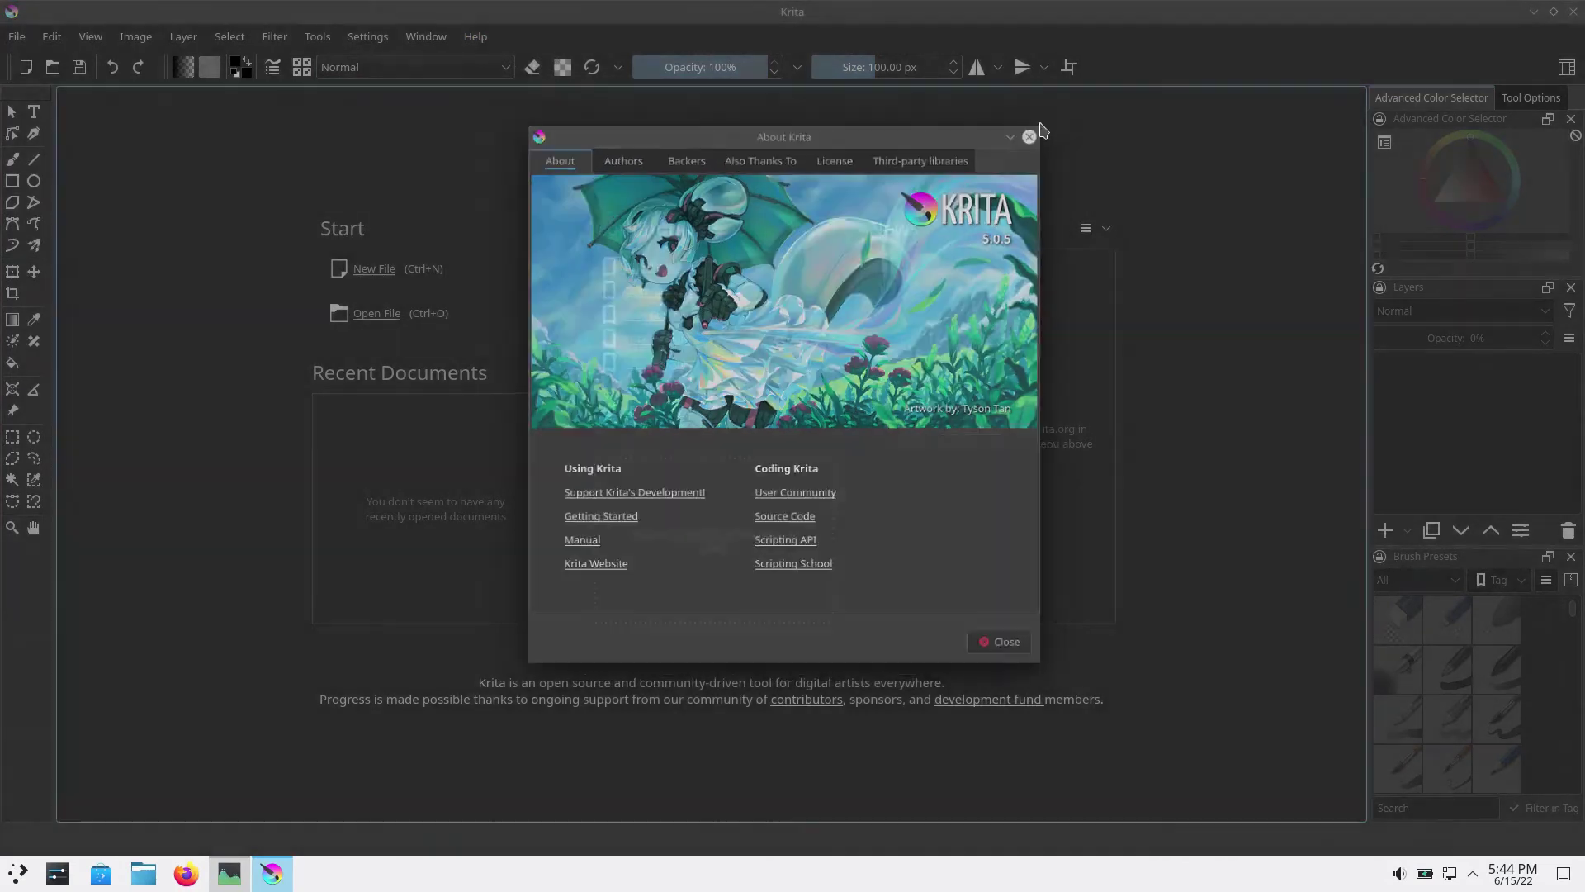
left_click(1573, 11)
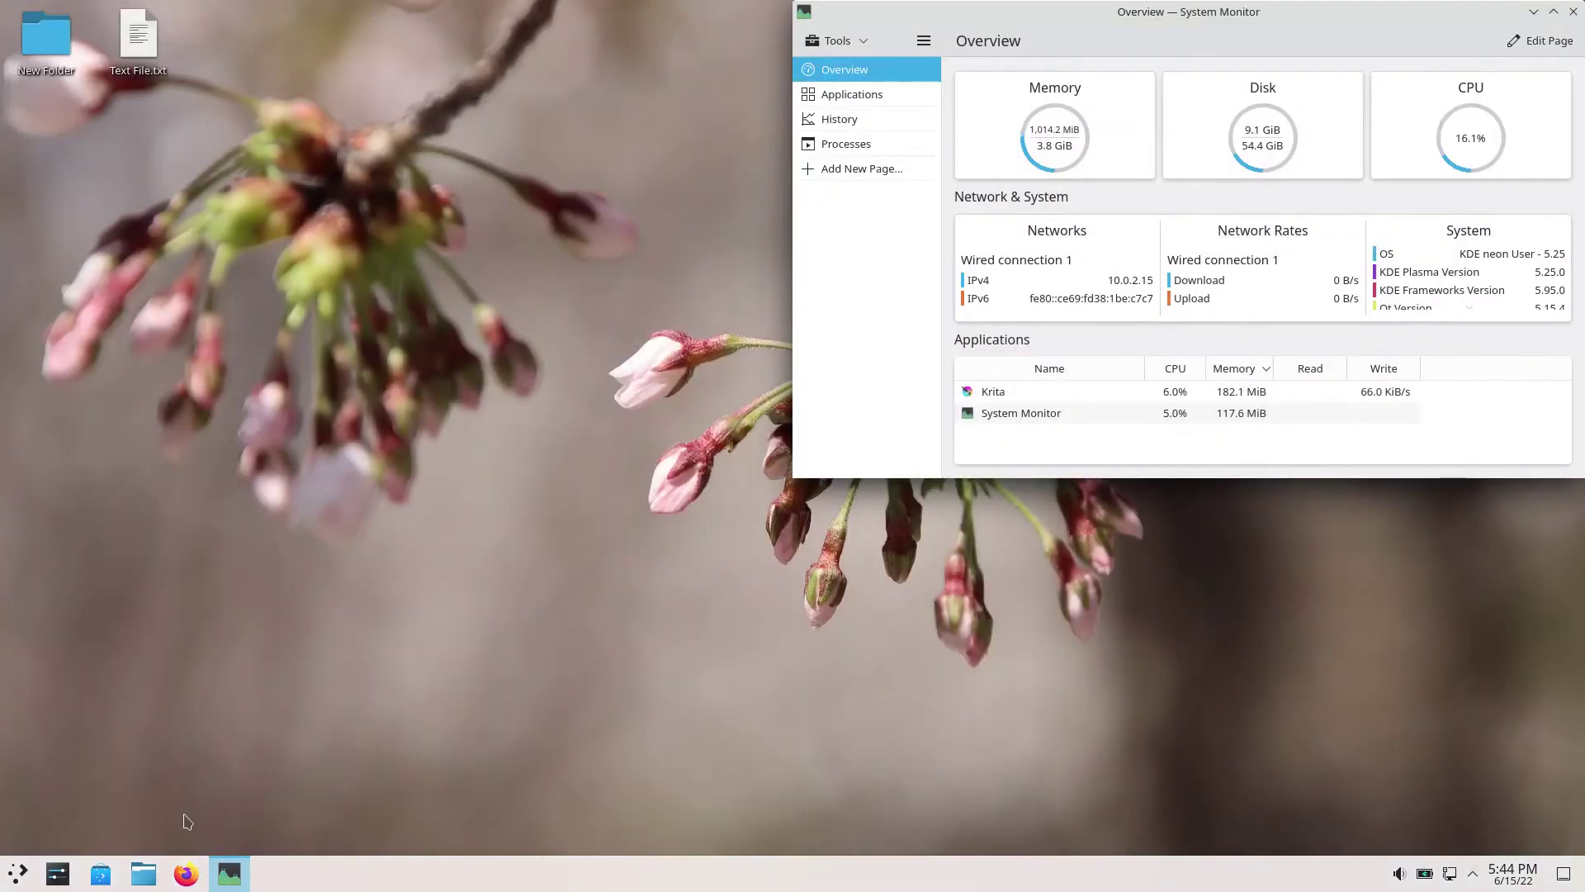
Switch to System Settings and apply the Dark theme on the Quick Settings page
left_click(58, 874)
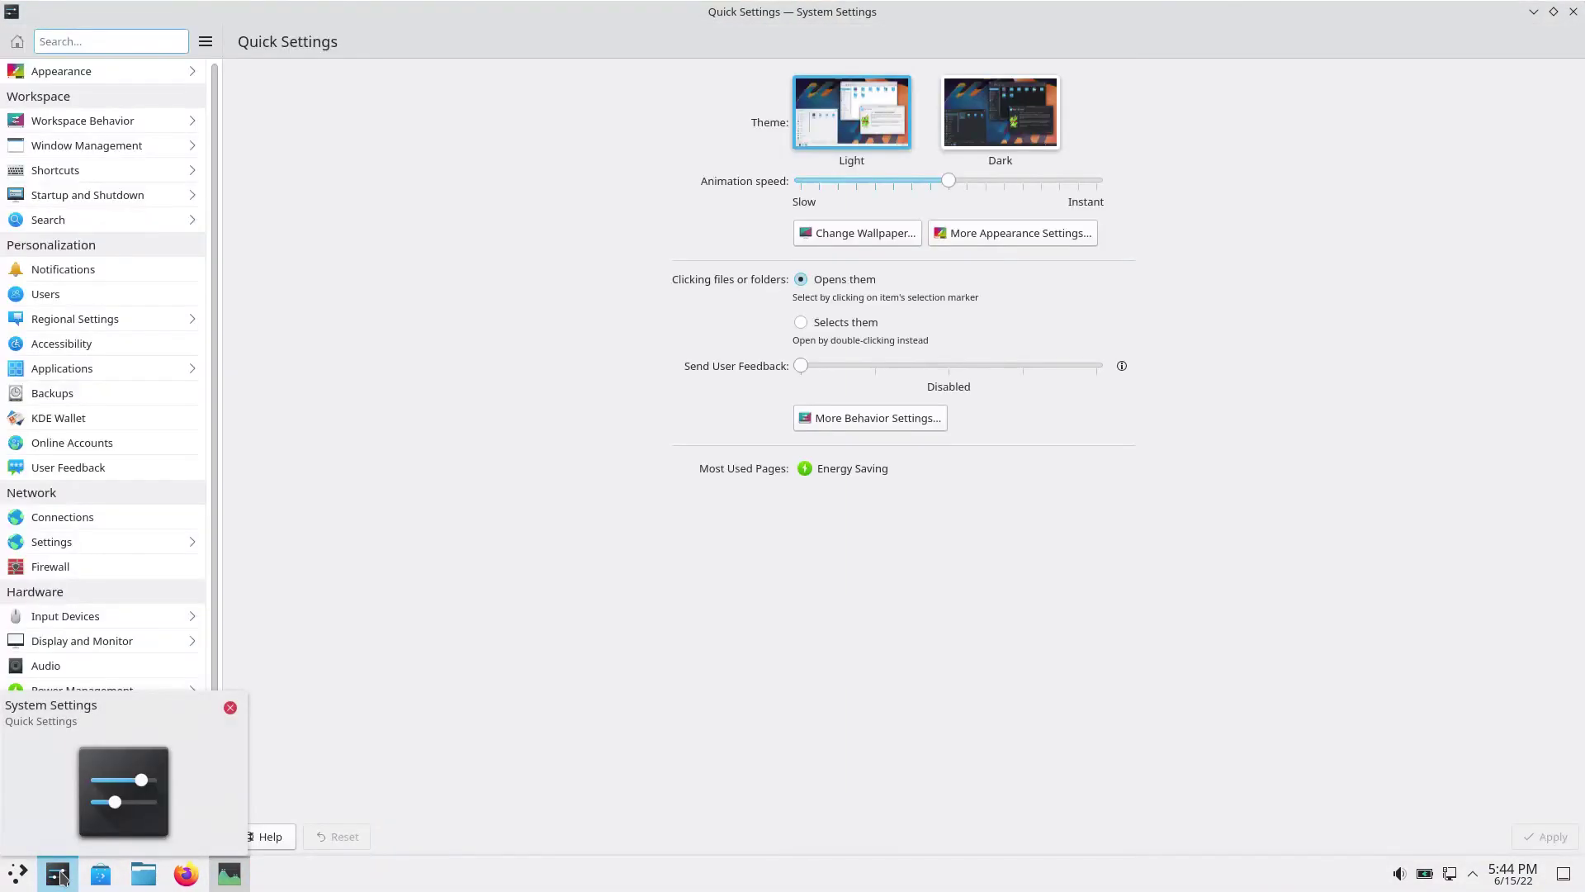
left_click(972, 122)
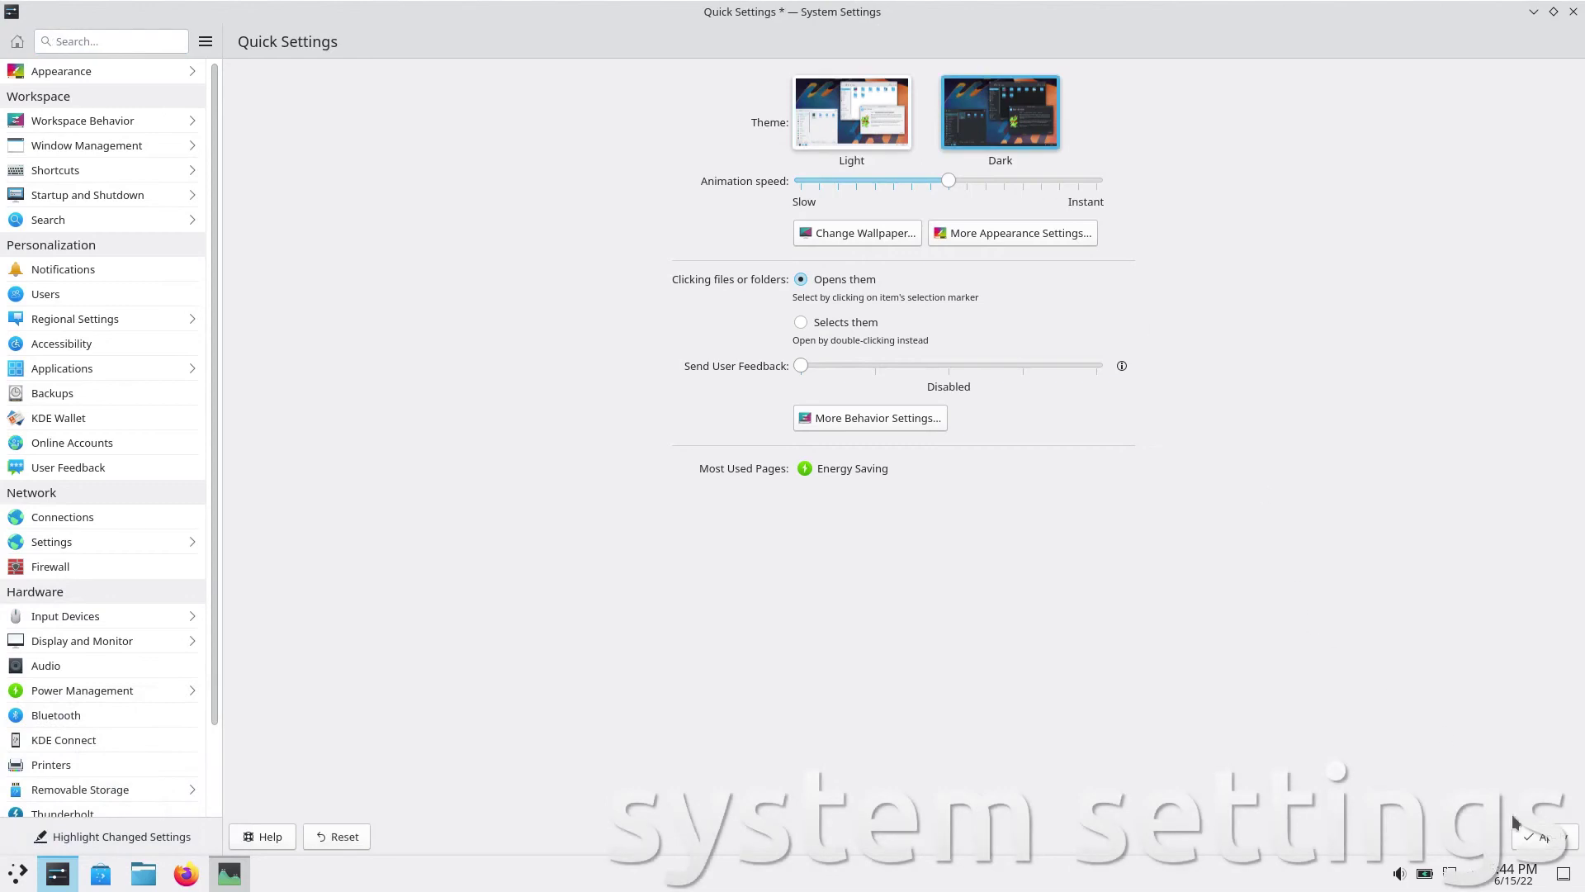
left_click(1537, 837)
View the Application Style and Plasma Style appearance pages, then apply the Krita dark color scheme
left_click(170, 74)
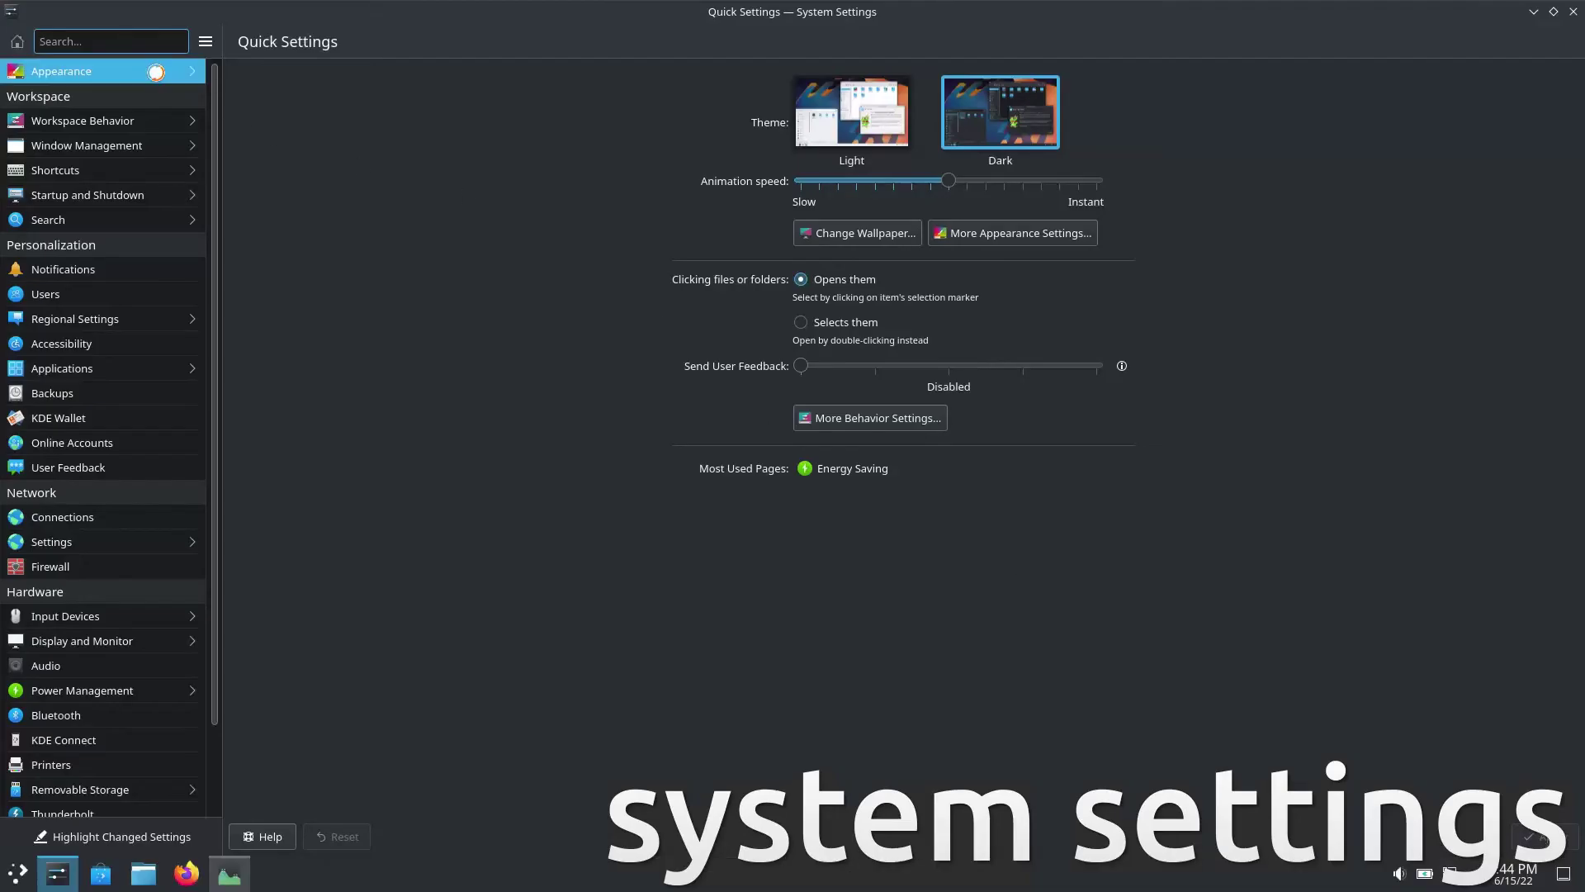
left_click(319, 99)
left_click(322, 125)
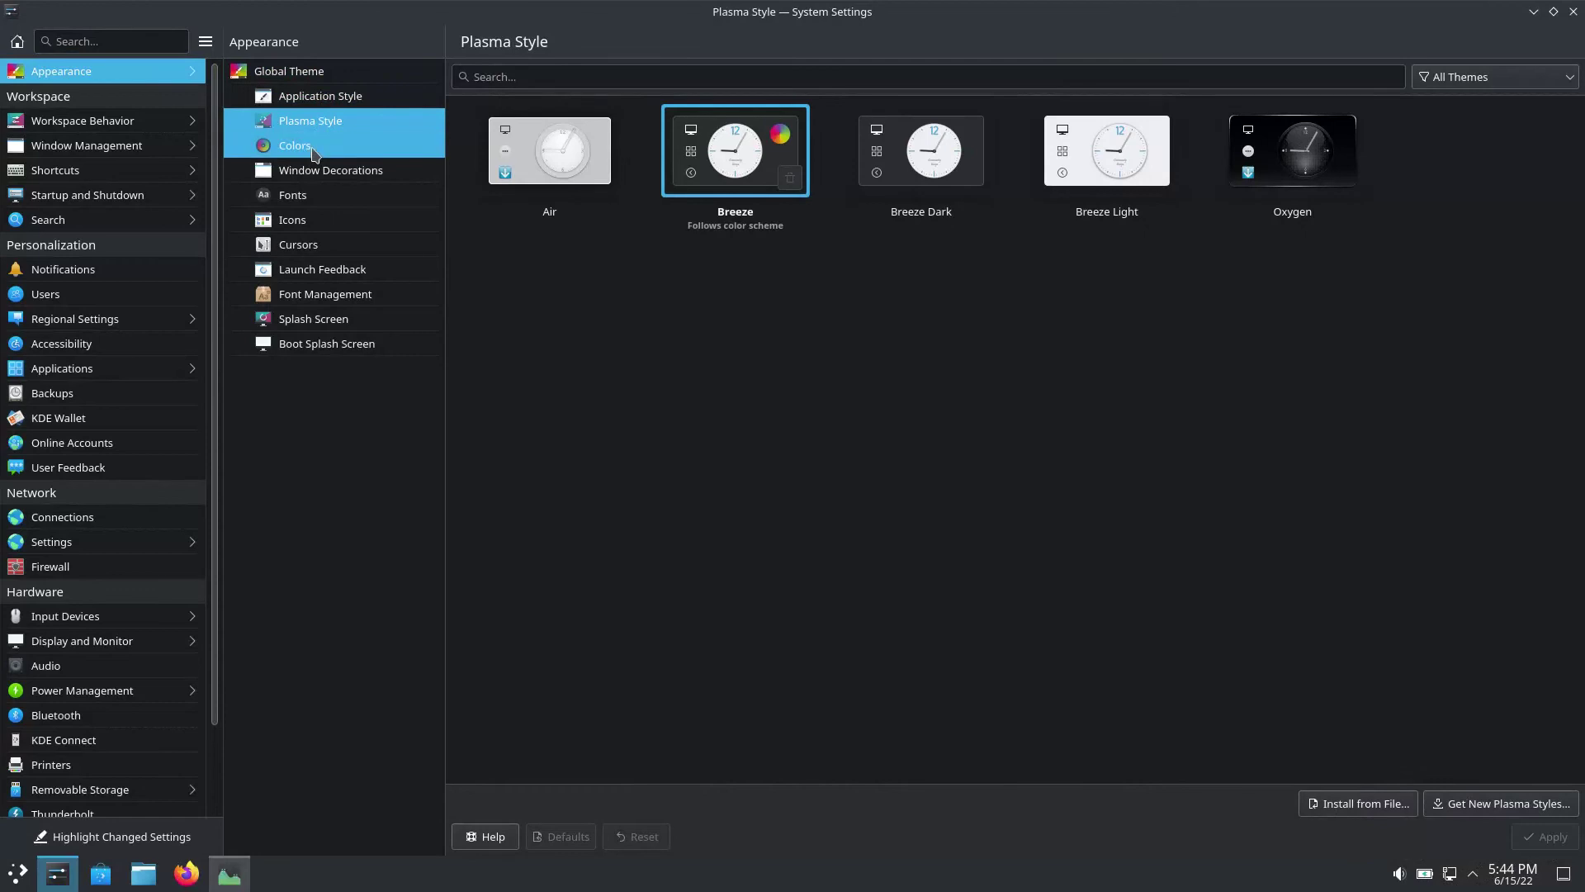
left_click(314, 149)
left_click(560, 432)
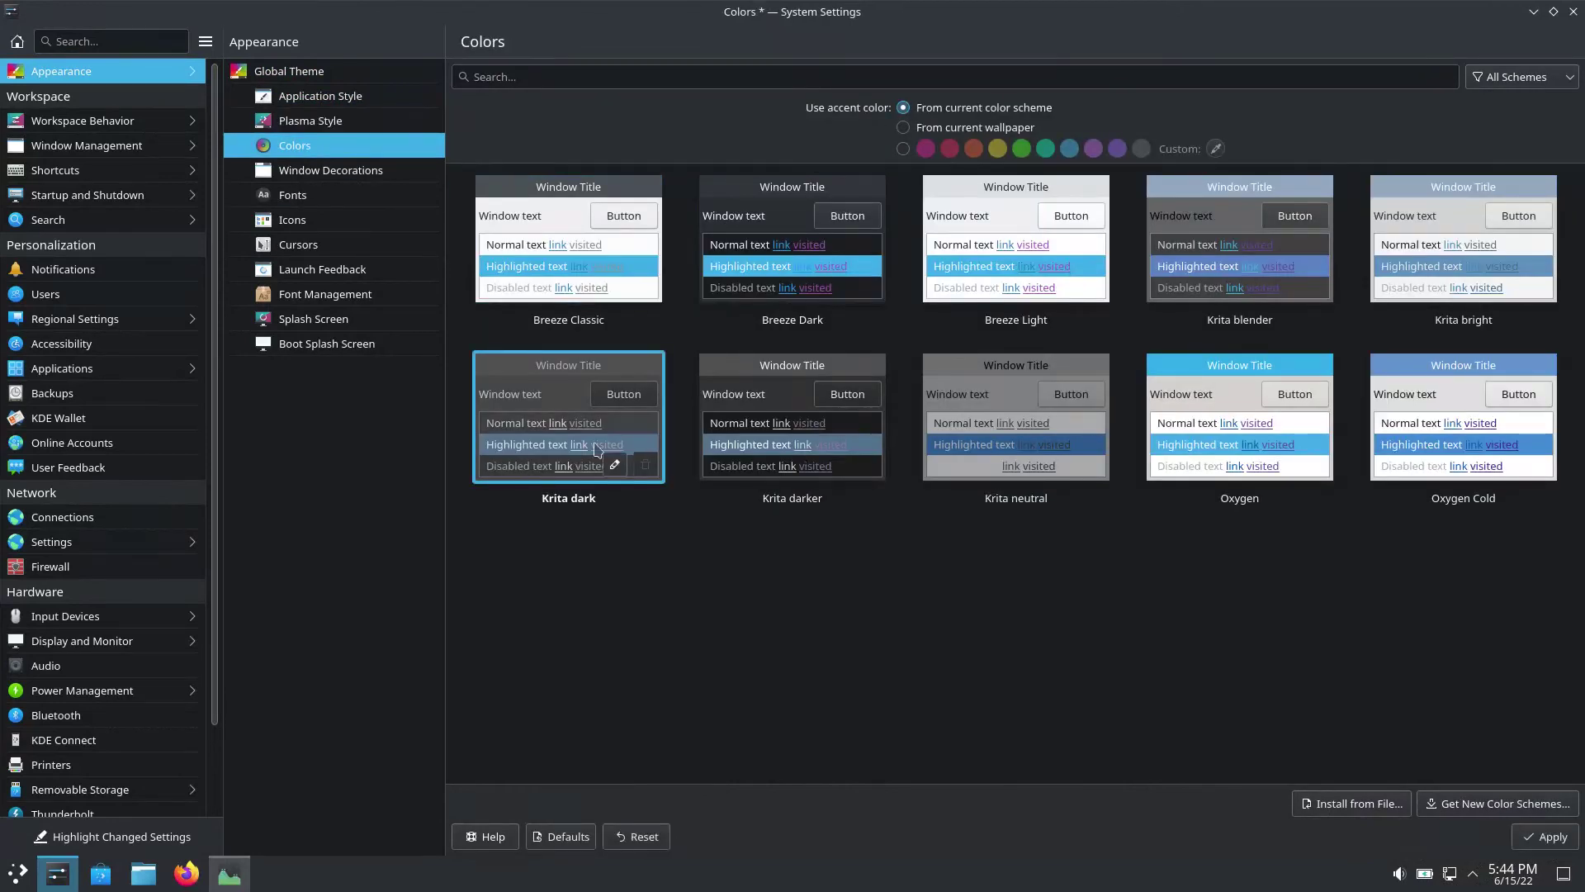
left_click(1541, 846)
View the Window Decorations appearance page with its Titlebar Buttons settings, and the Fonts page
left_click(331, 170)
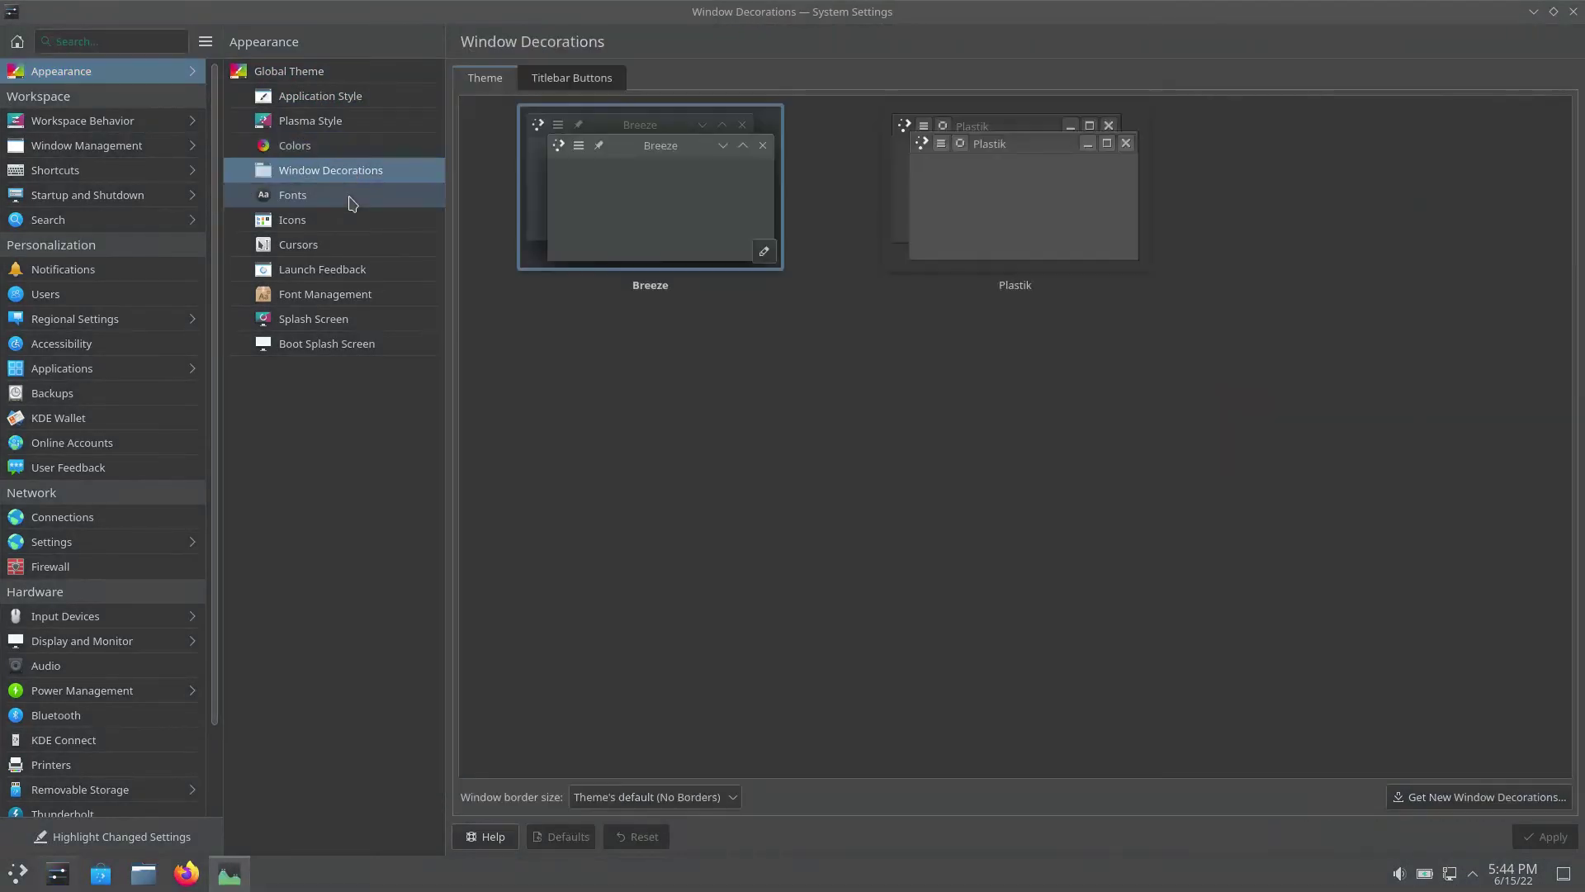
left_click(545, 81)
left_click(318, 199)
Apply the Breeze Light cursor theme on the Cursors page
left_click(312, 245)
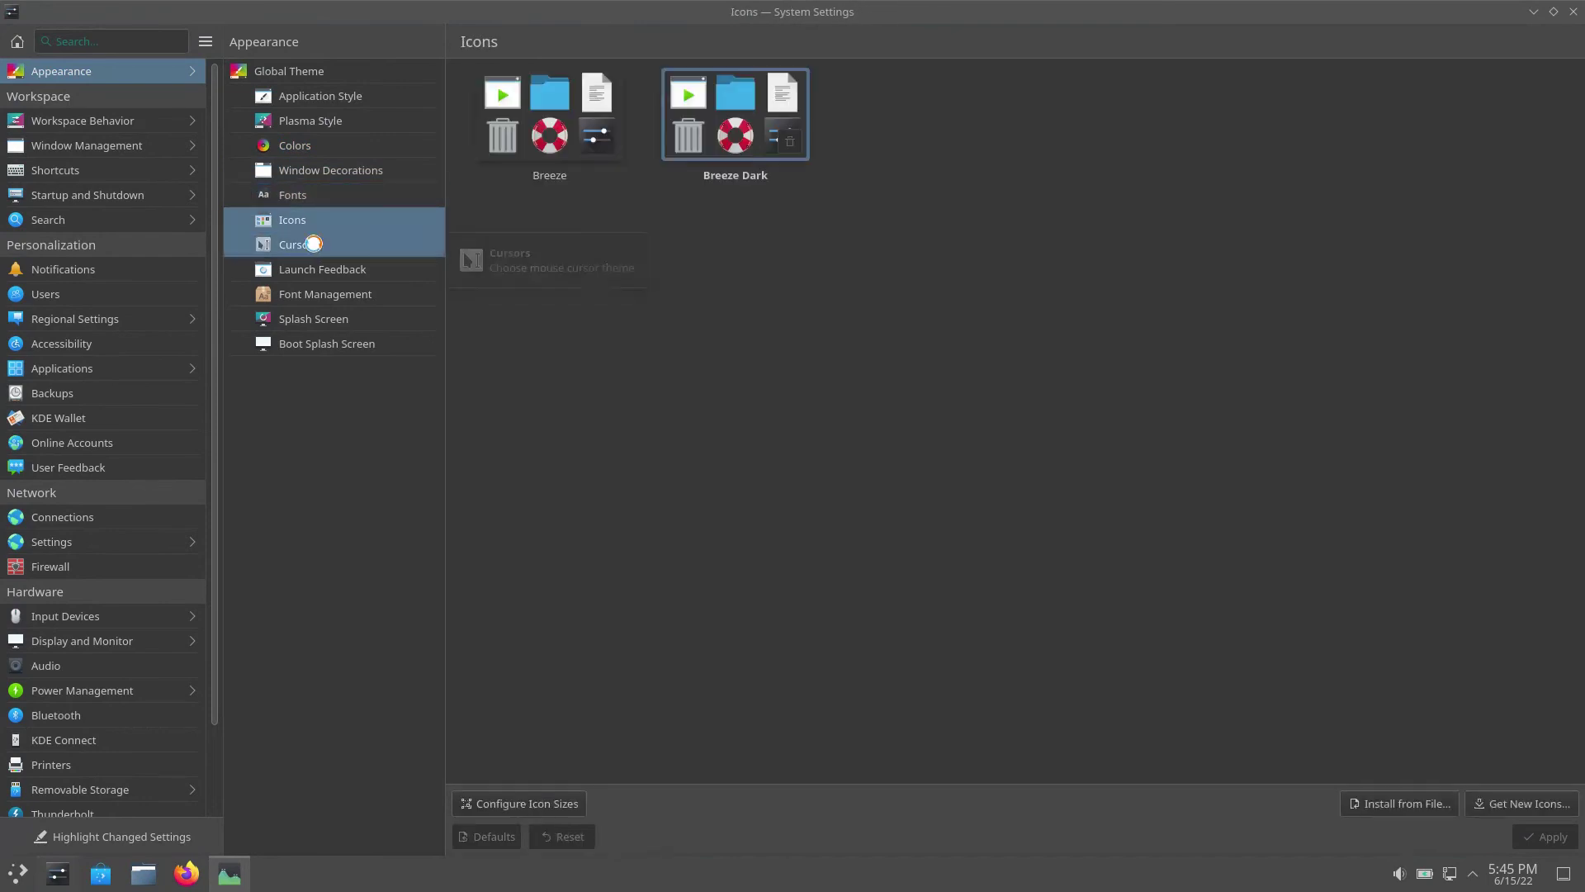
left_click(739, 137)
left_click(1541, 836)
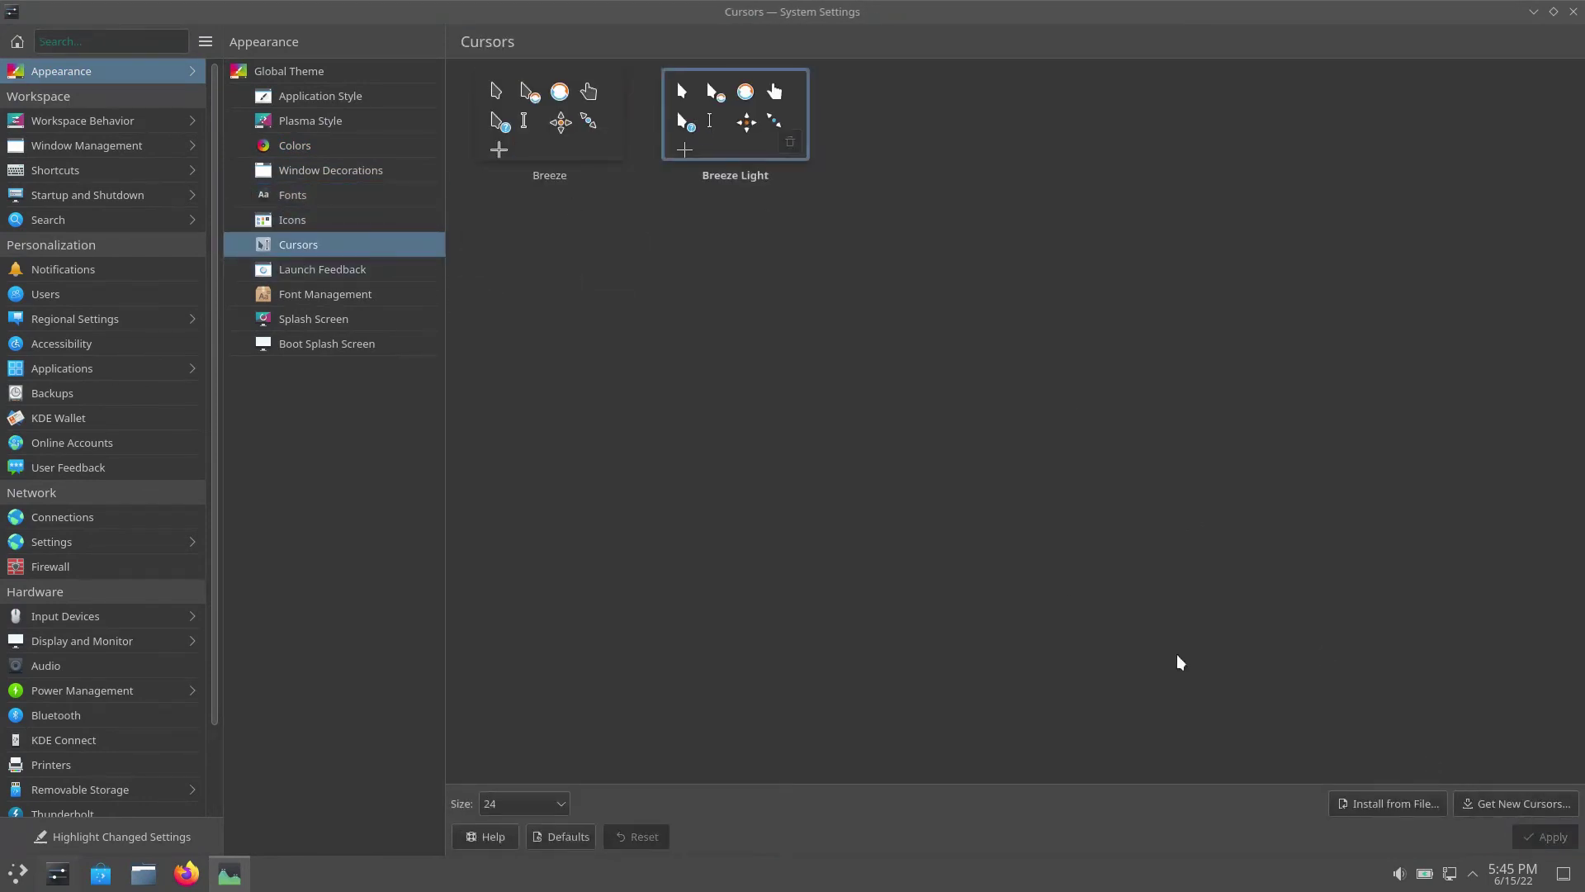
View the Launch Feedback, Font Management, Splash Screen and Boot Splash Screen appearance pages
left_click(369, 266)
left_click(354, 295)
left_click(388, 319)
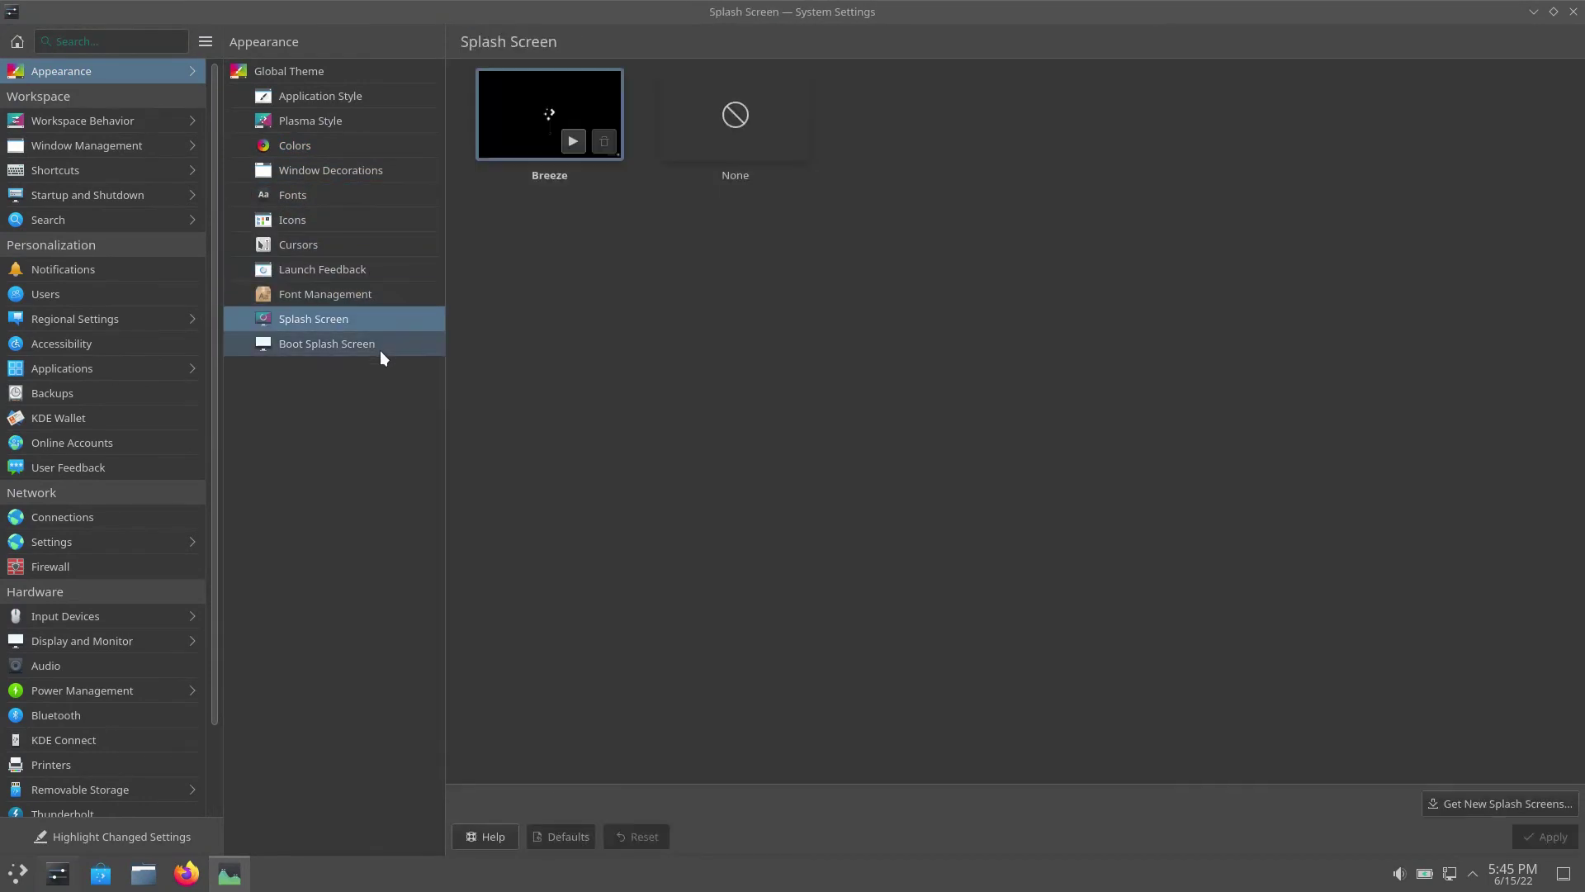
left_click(382, 350)
View the Workspace Behavior pages, including Desktop Effects, Screen Edges, Screen Locking and Activities
left_click(152, 119)
left_click(345, 95)
left_click(339, 121)
left_click(332, 170)
left_click(326, 219)
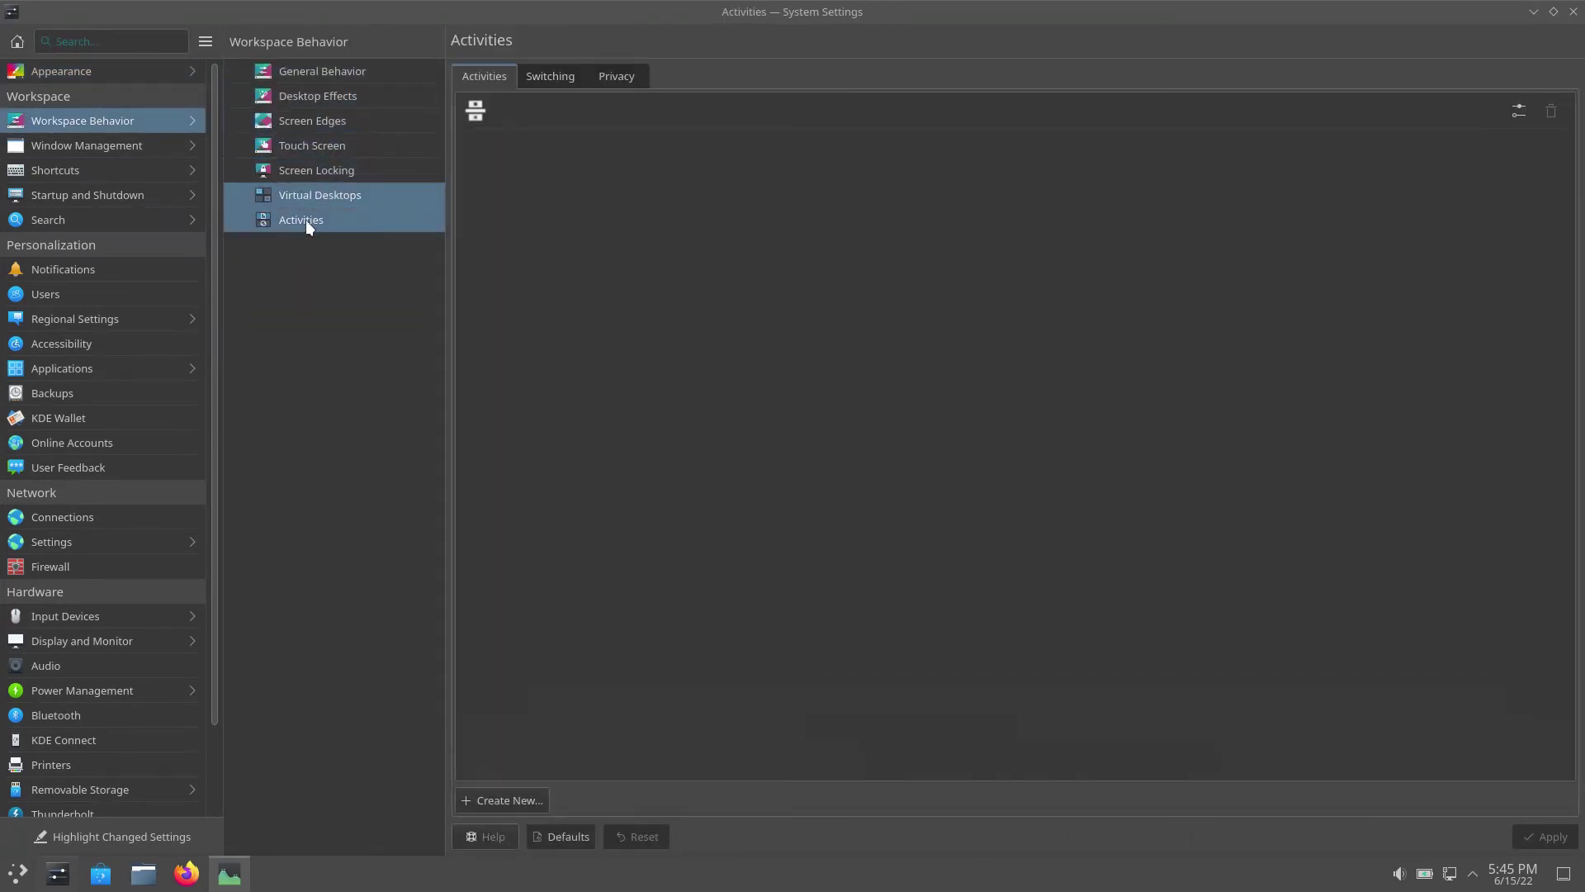
Examine Window Management: the Window Actions, Movement and Advanced settings of Window Behavior, plus Task Switcher, KWin Scripts and Window Rules
left_click(151, 147)
left_click(661, 78)
left_click(717, 79)
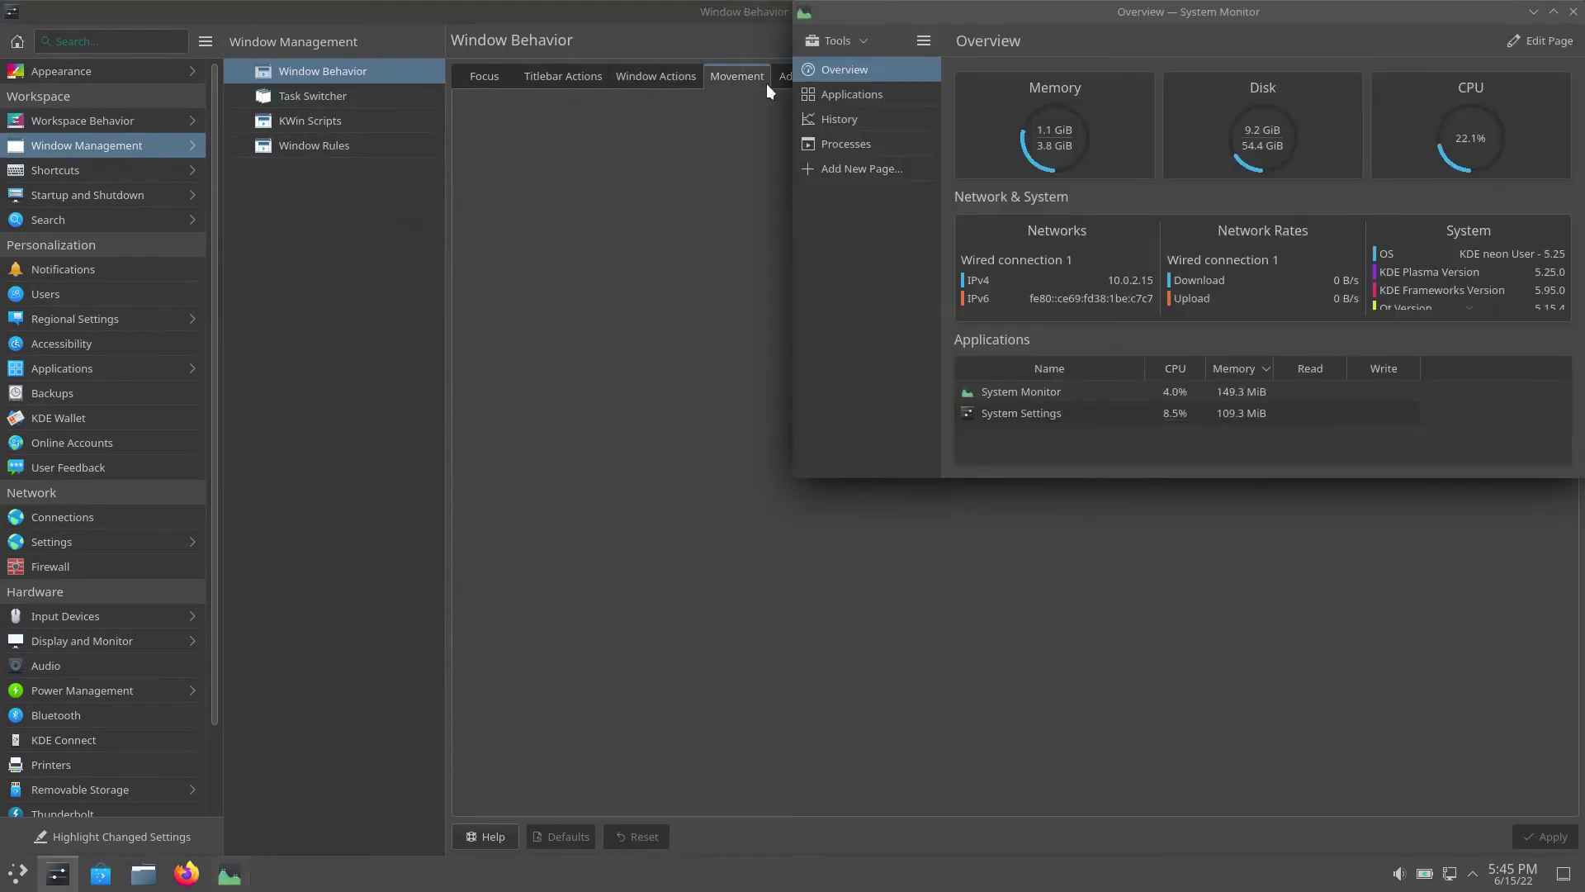
left_click(781, 72)
left_click(369, 100)
left_click(538, 77)
left_click(388, 123)
left_click(383, 145)
View the Shortcuts and Custom Shortcuts pages, plus Background Services and Desktop Session under Startup and Shutdown
left_click(133, 173)
left_click(323, 99)
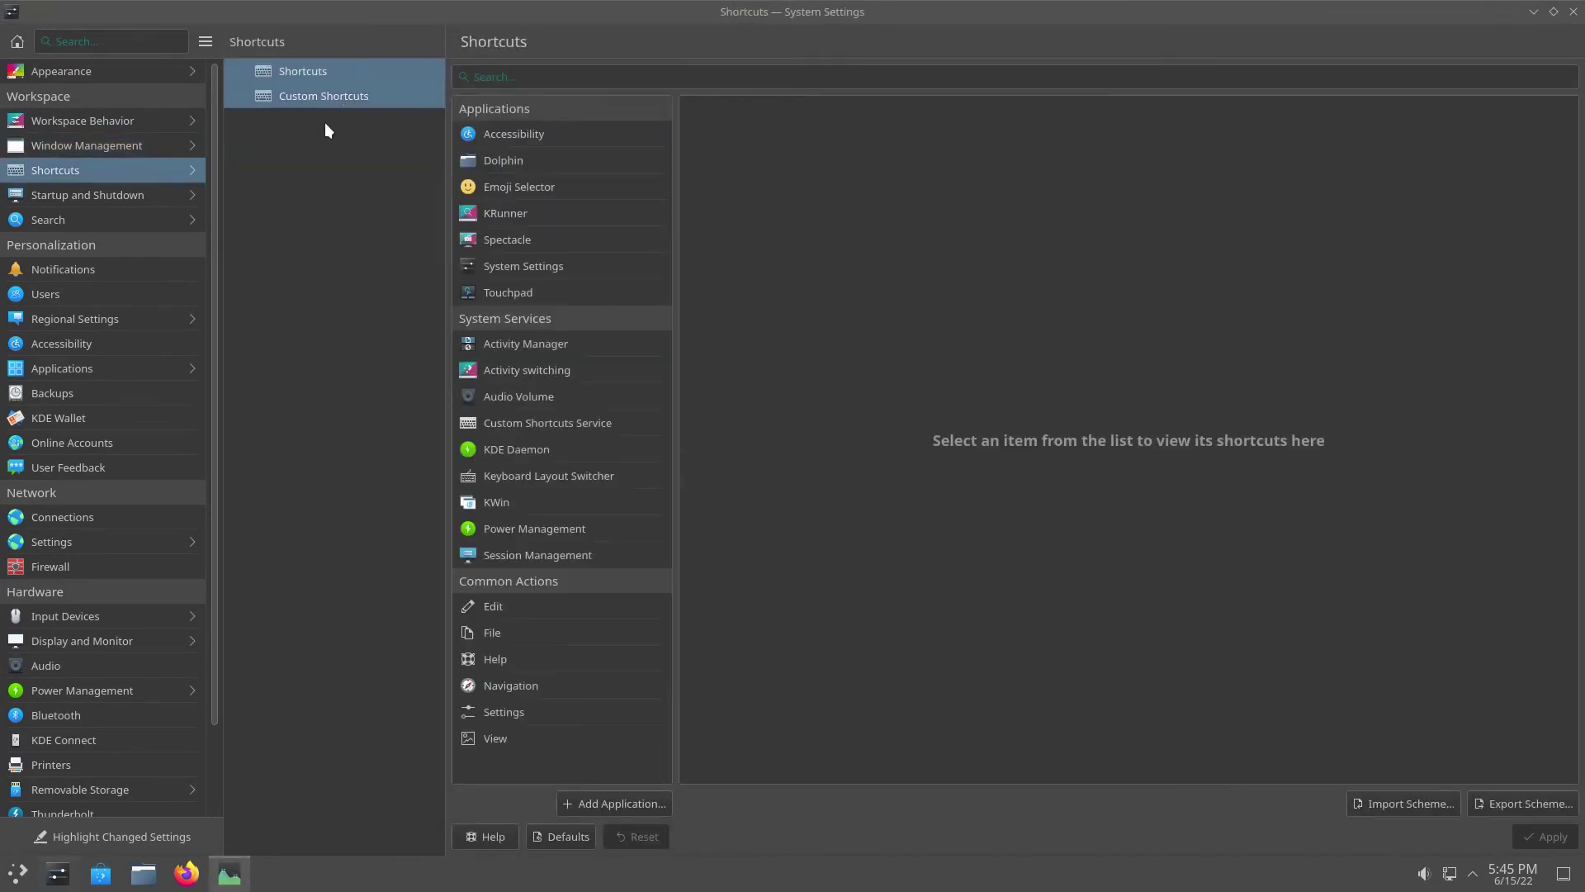
left_click(137, 201)
left_click(295, 121)
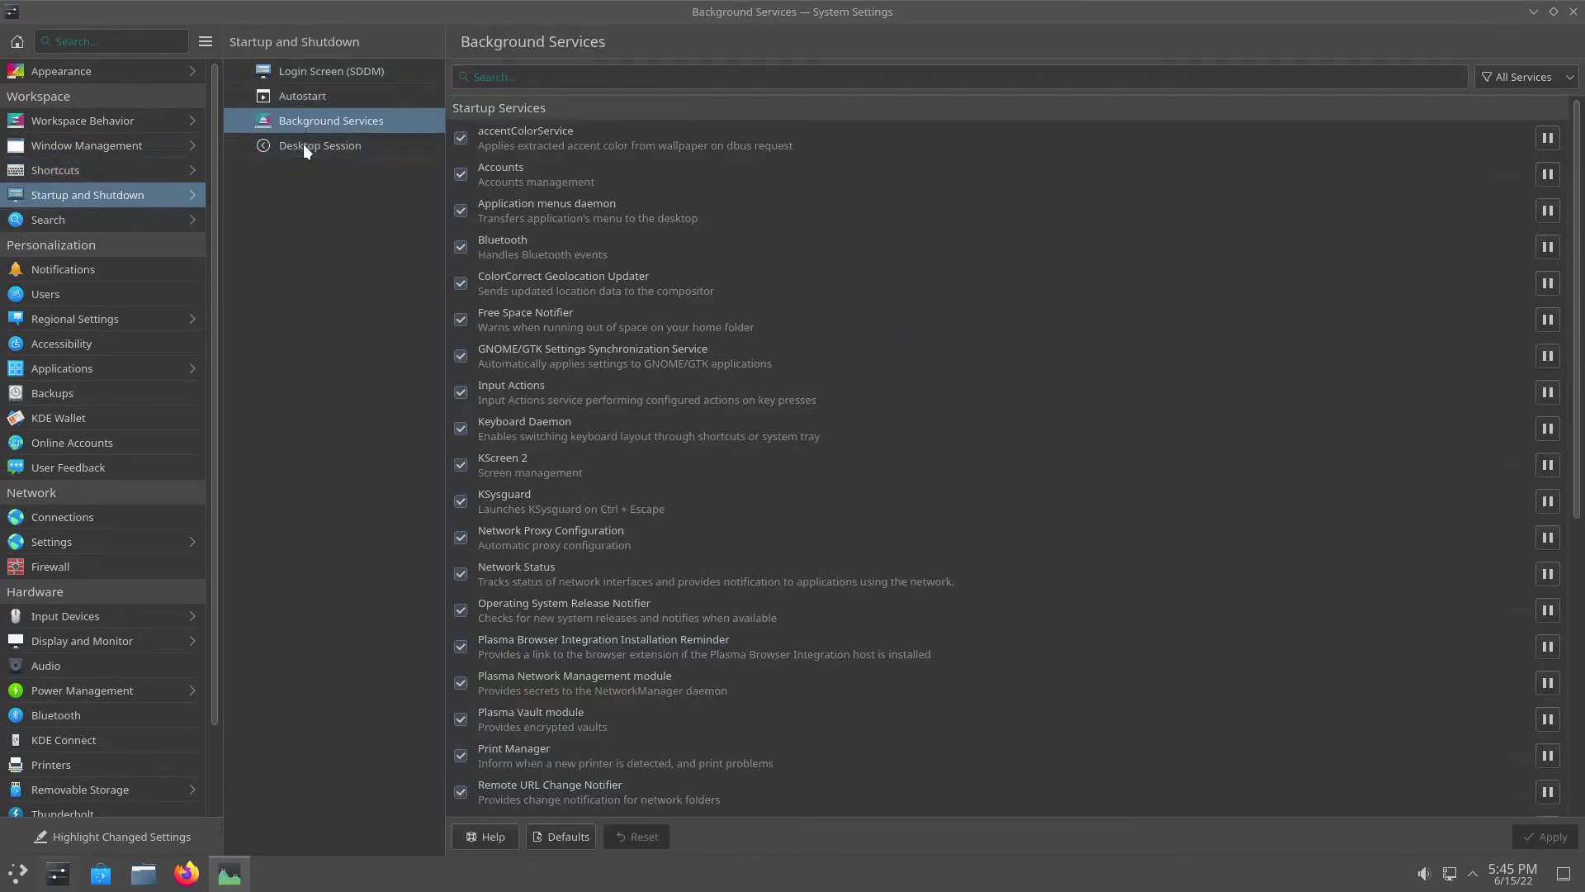
left_click(304, 145)
View the Search settings, including Plasma Search and Web Search Keywords
left_click(173, 217)
left_click(322, 99)
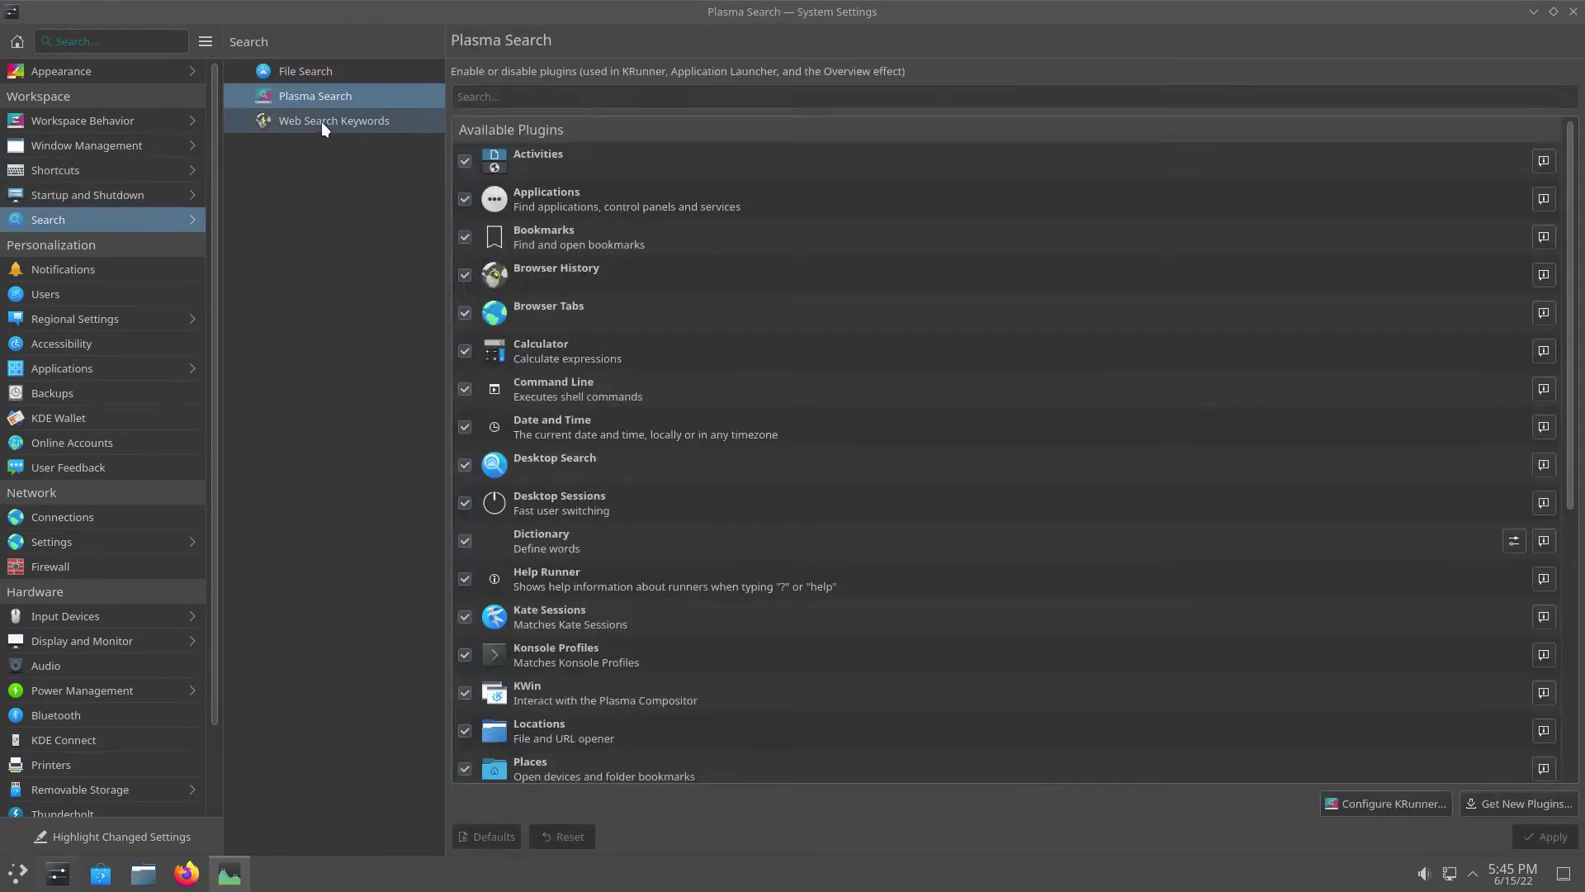
left_click(320, 122)
View the Notifications page and the Users page, and open the form for adding a new user
left_click(148, 267)
left_click(137, 299)
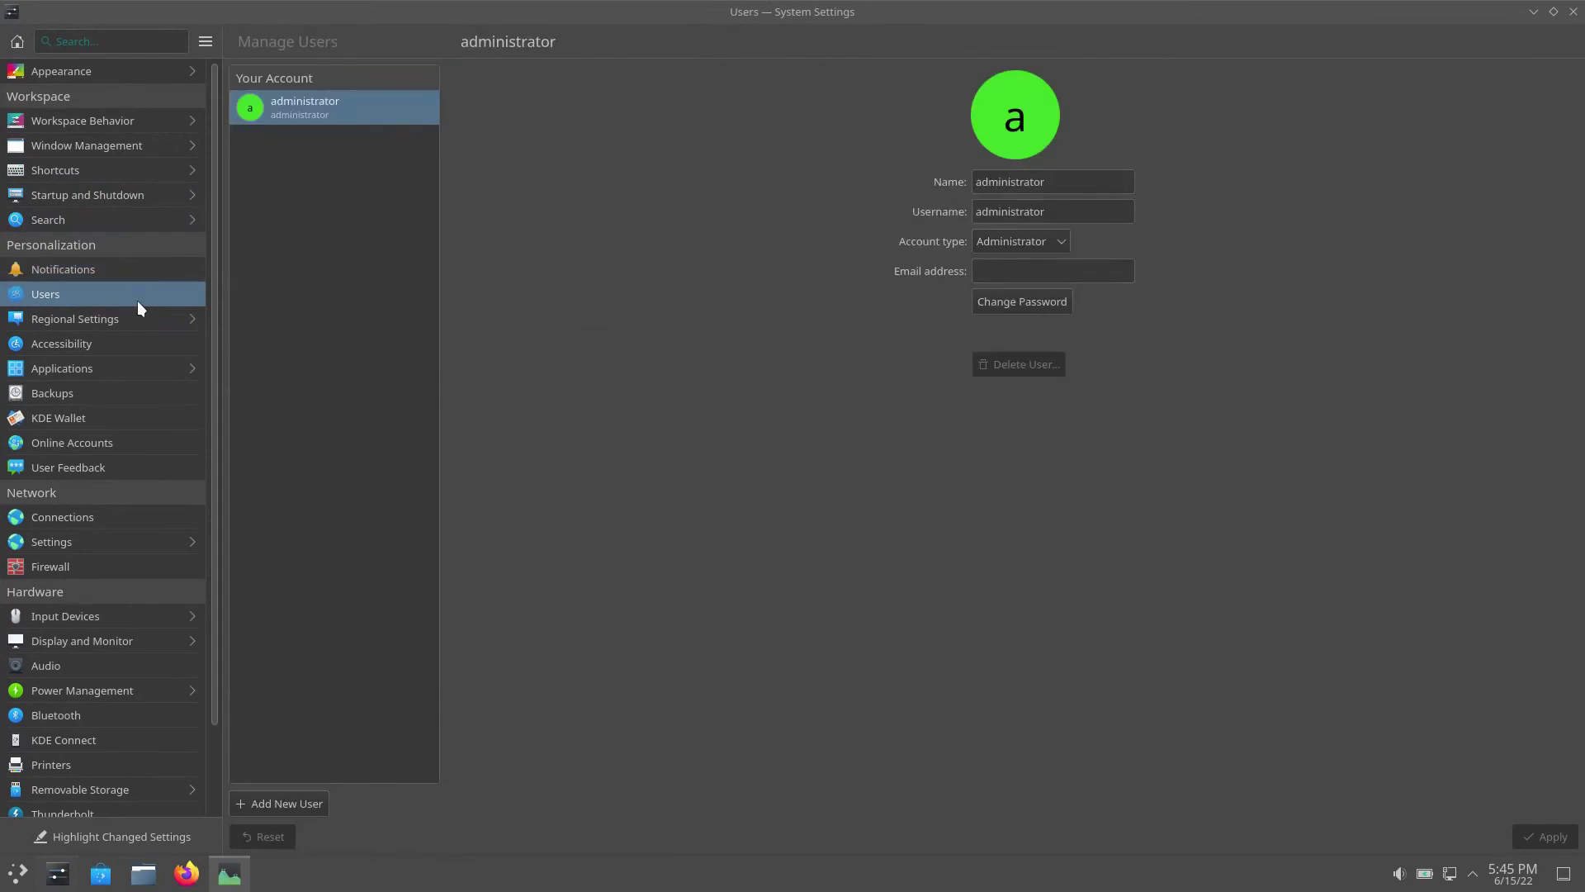
left_click(274, 801)
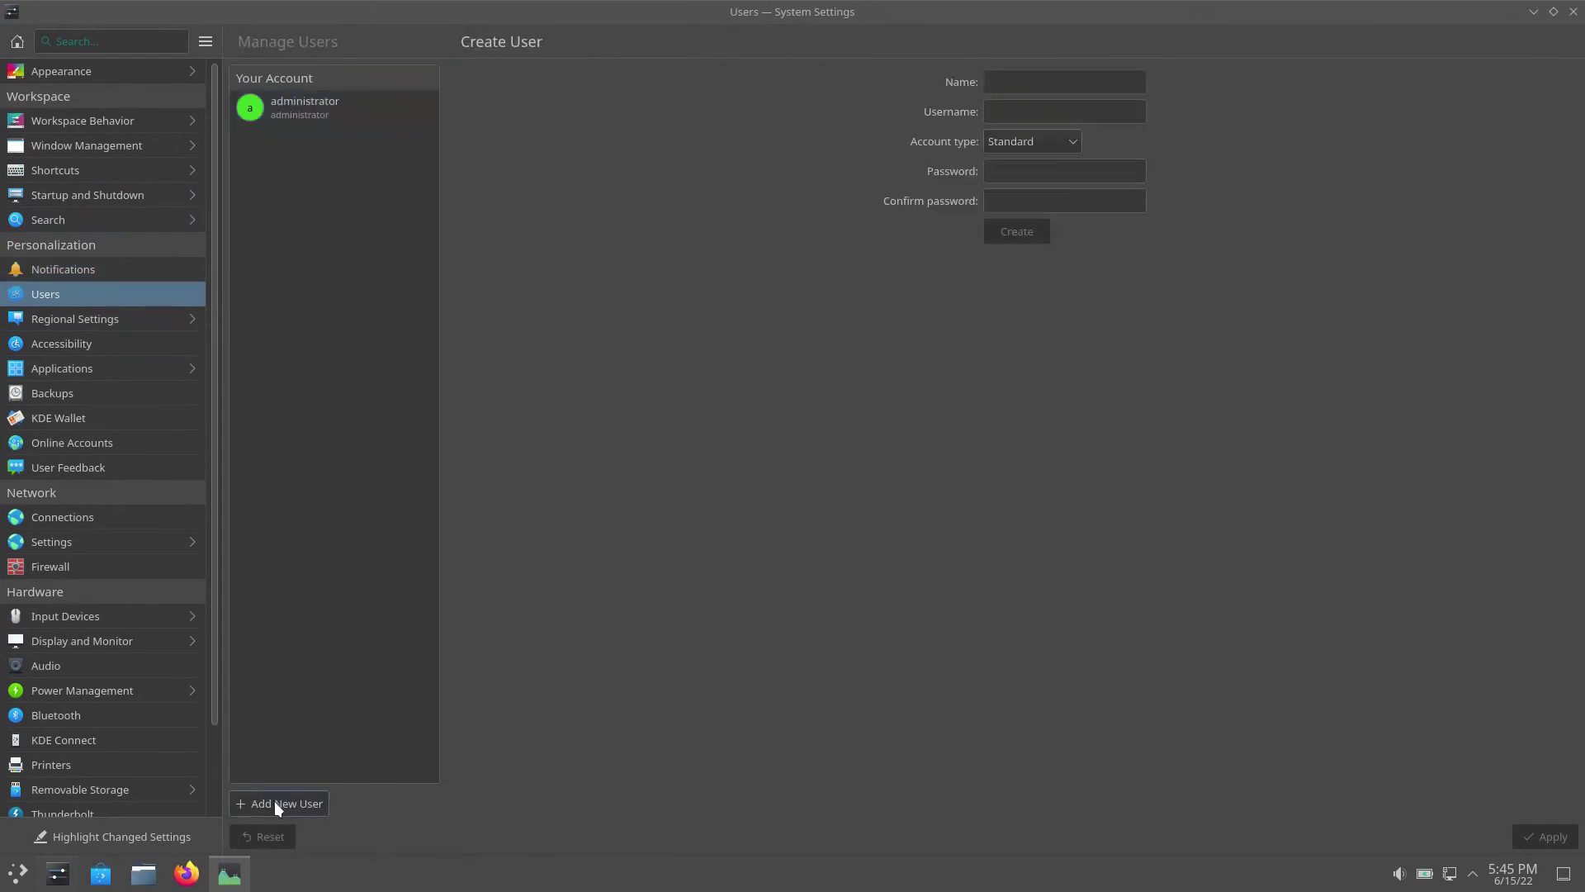
View the Regional Settings pages, including Formats, Spell Check and Date & Time
left_click(62, 330)
left_click(284, 97)
left_click(284, 117)
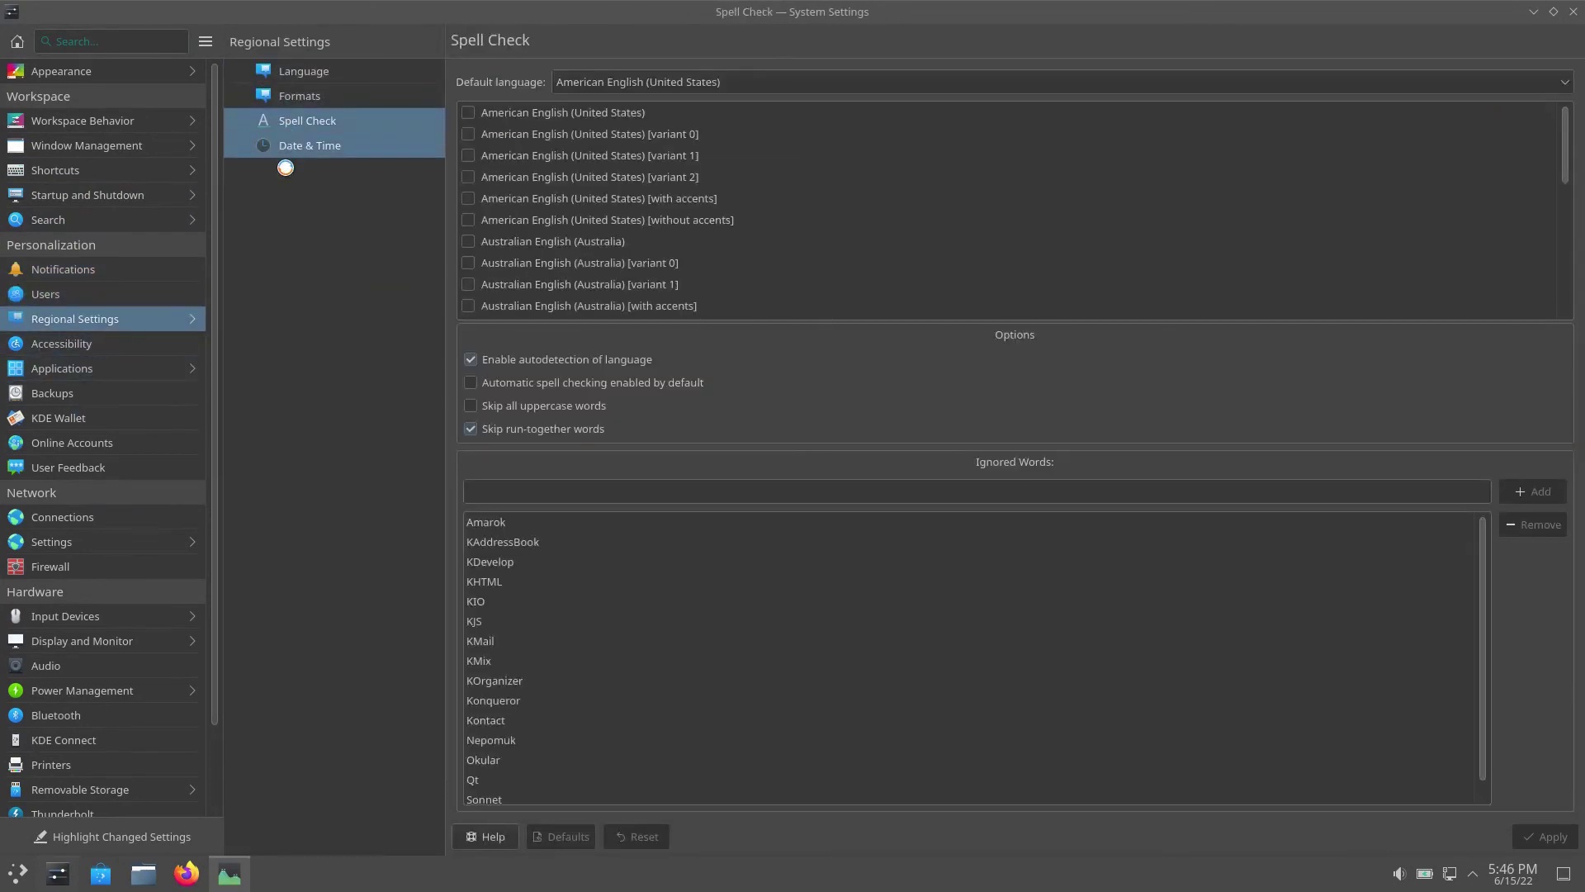
left_click(284, 145)
left_click(576, 81)
View the Accessibility settings for Modifier Keys, Keyboard Filters and Screen Reader
left_click(82, 344)
left_click(329, 106)
left_click(330, 126)
left_click(306, 176)
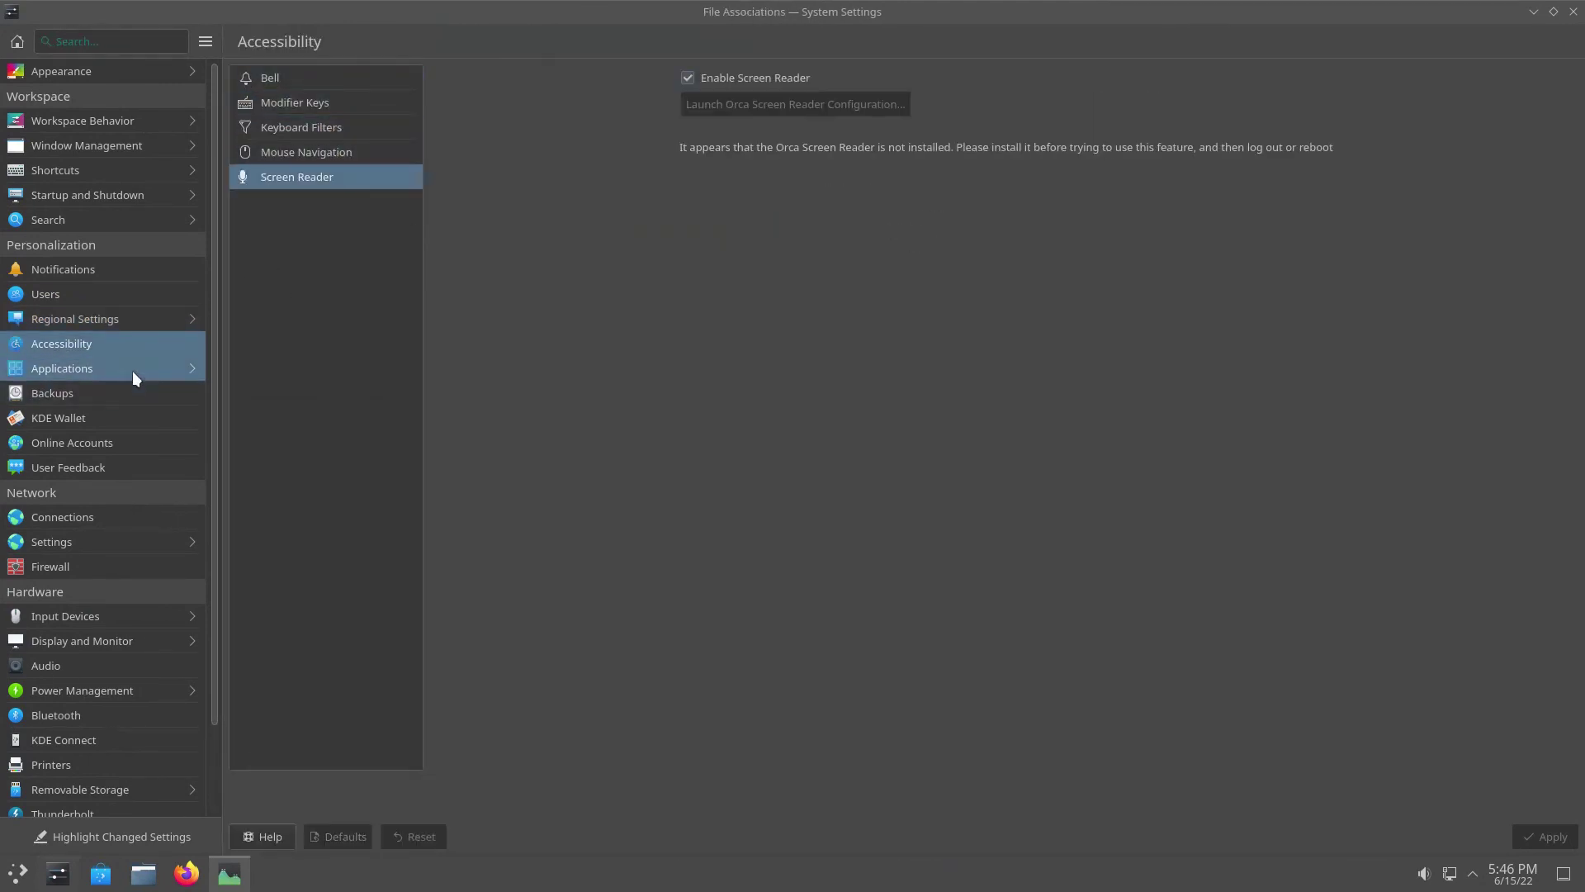
View the File Associations, Locations and Default Applications pages under Applications
left_click(132, 369)
left_click(303, 96)
left_click(315, 121)
View the KDE Wallet, Online Accounts and User Feedback pages
left_click(74, 416)
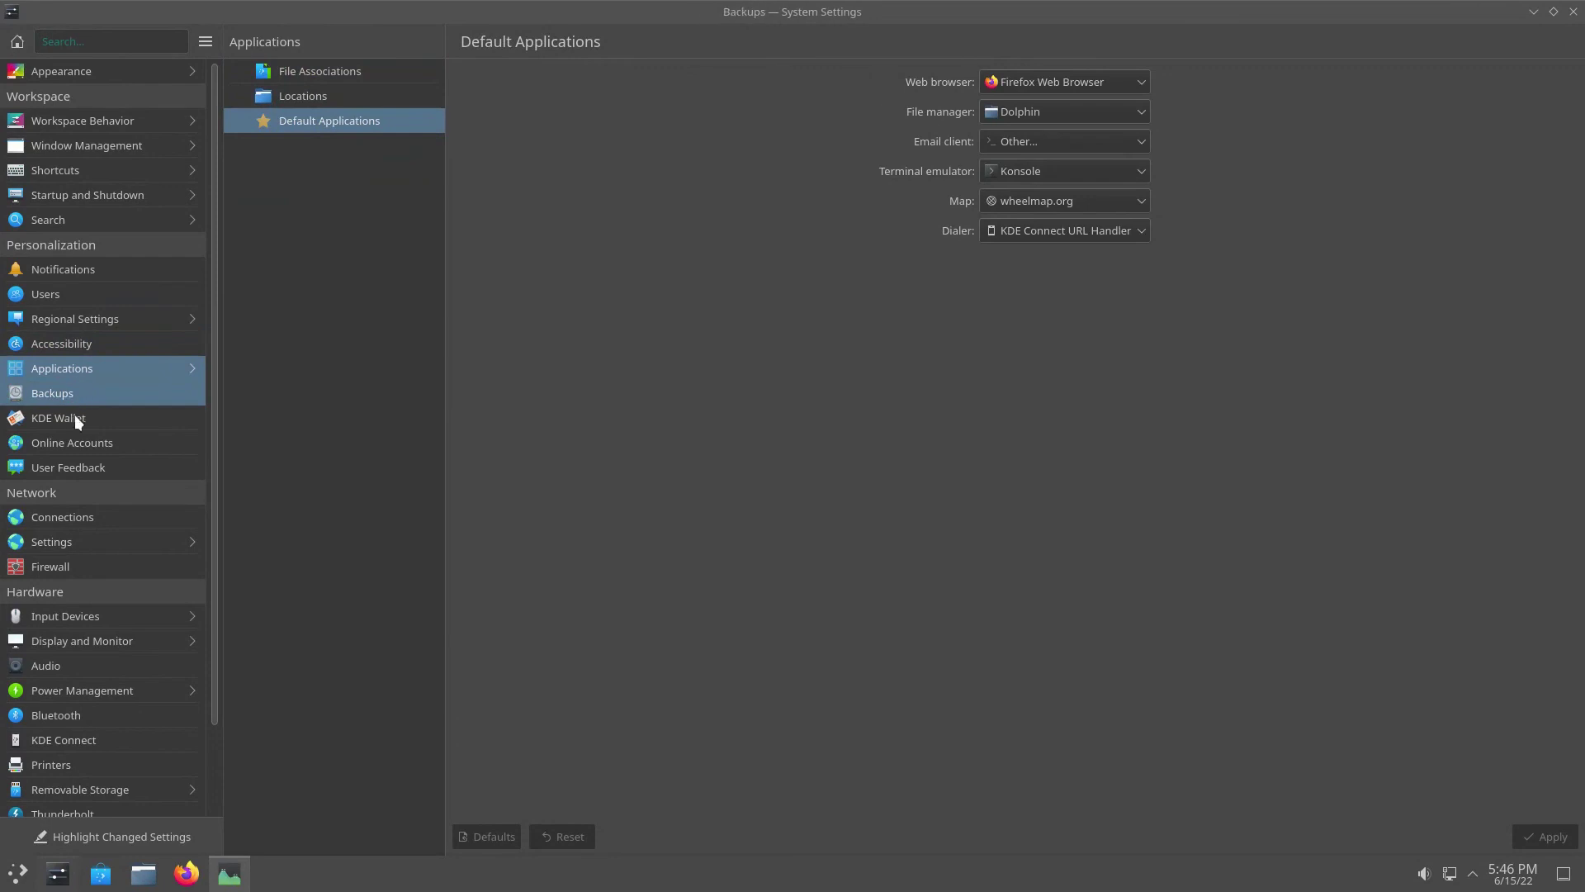
left_click(366, 72)
left_click(117, 444)
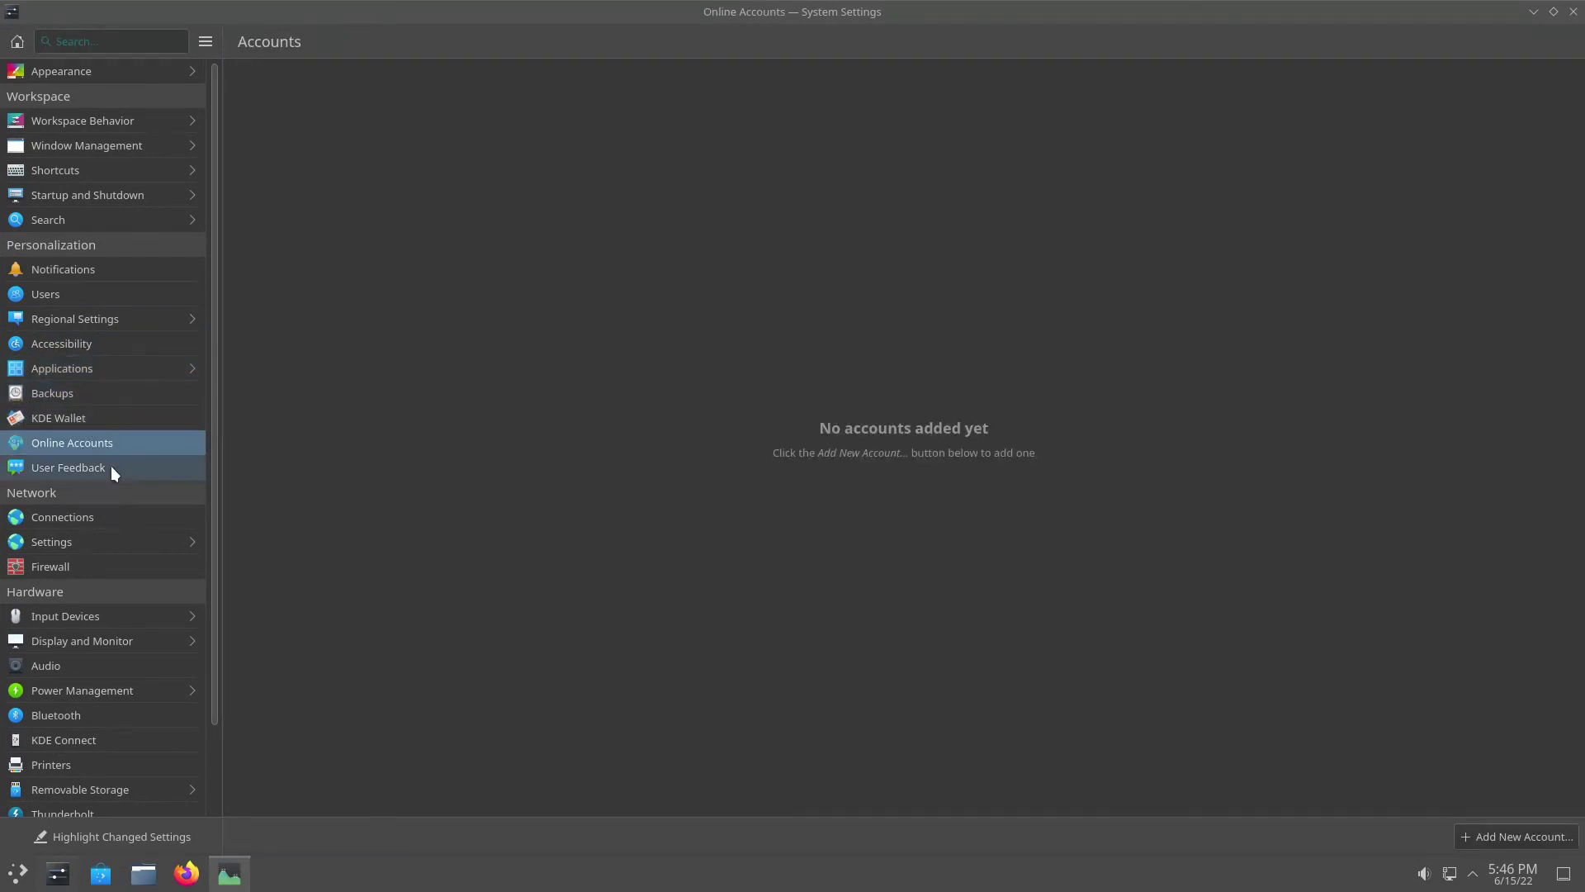
left_click(112, 468)
View the network Connections page and look through the pages under the Network section's Settings category
left_click(111, 525)
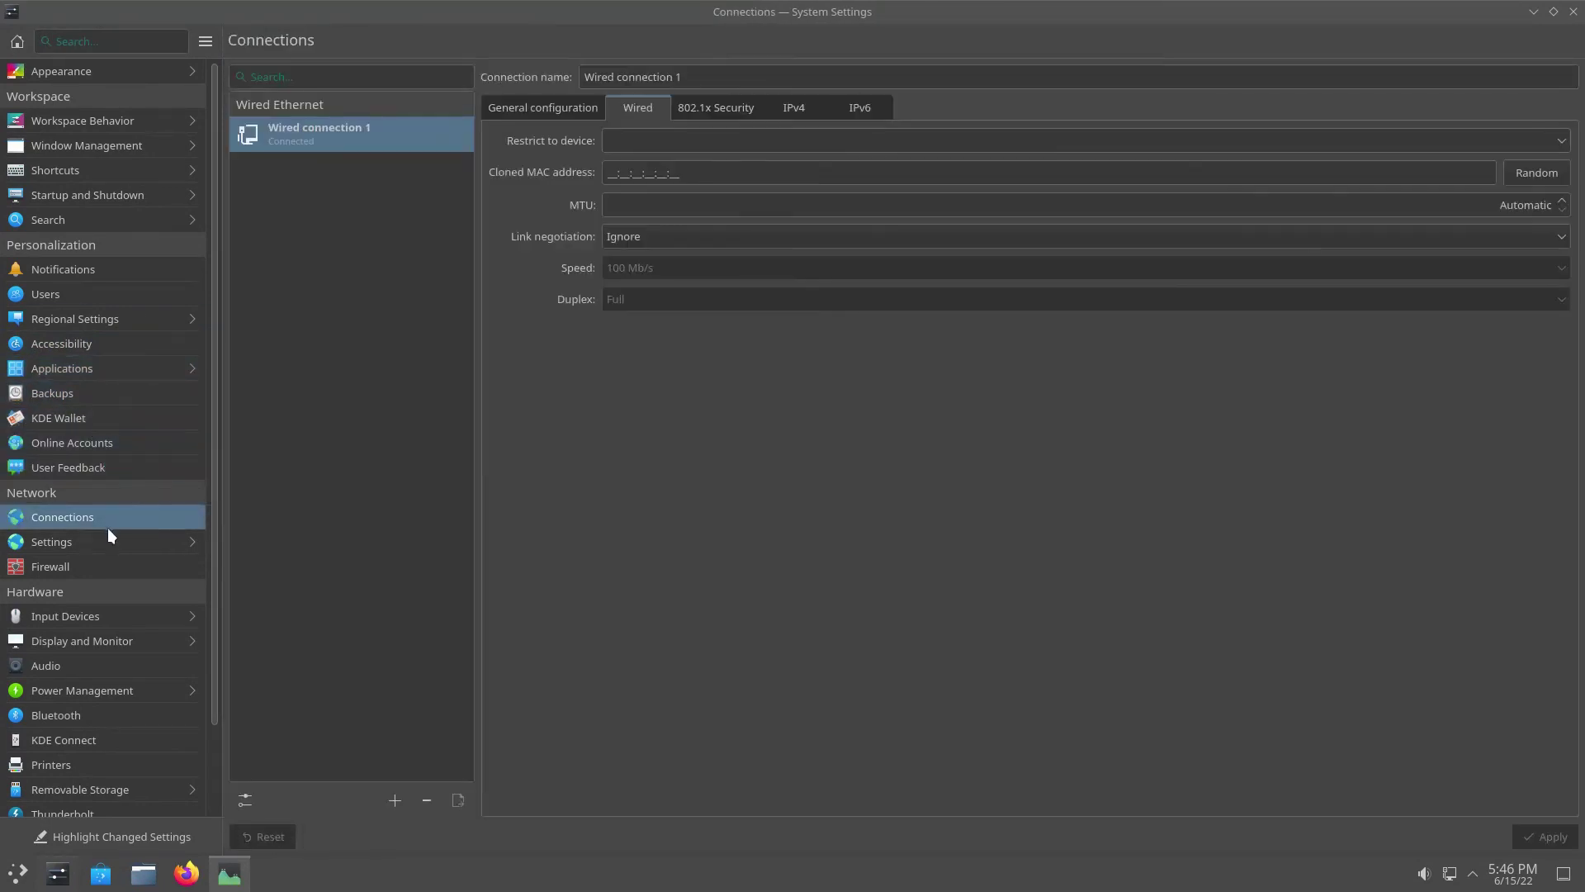
left_click(103, 540)
left_click(314, 105)
left_click(312, 145)
left_click(550, 76)
left_click(320, 170)
Open the Firewall page and enter the account password to authorize the application block list query
left_click(91, 566)
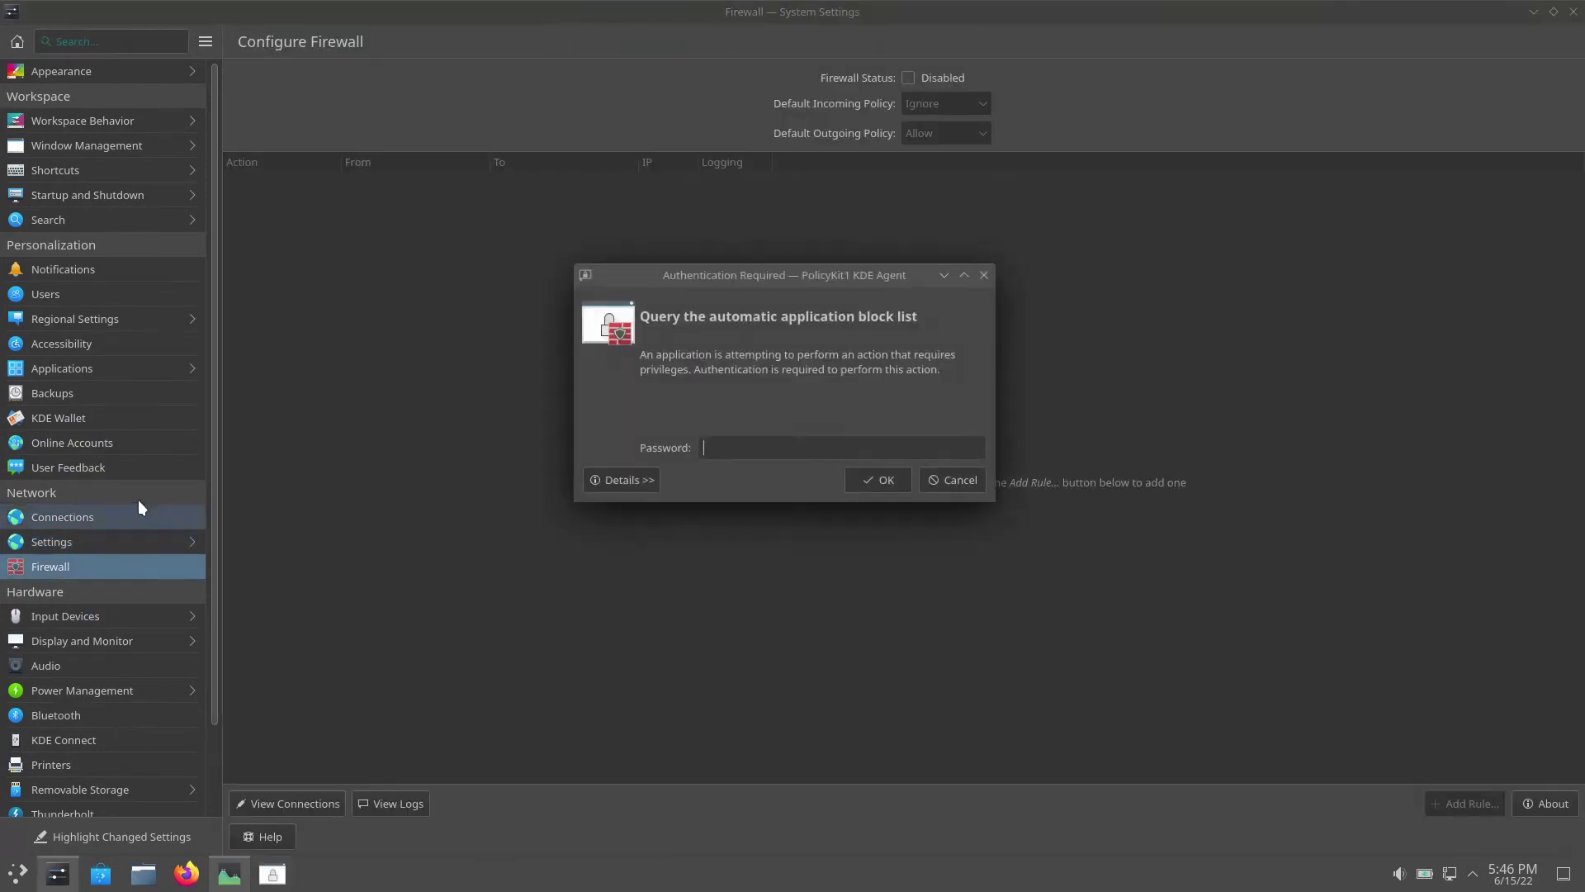
type("****")
key("Return")
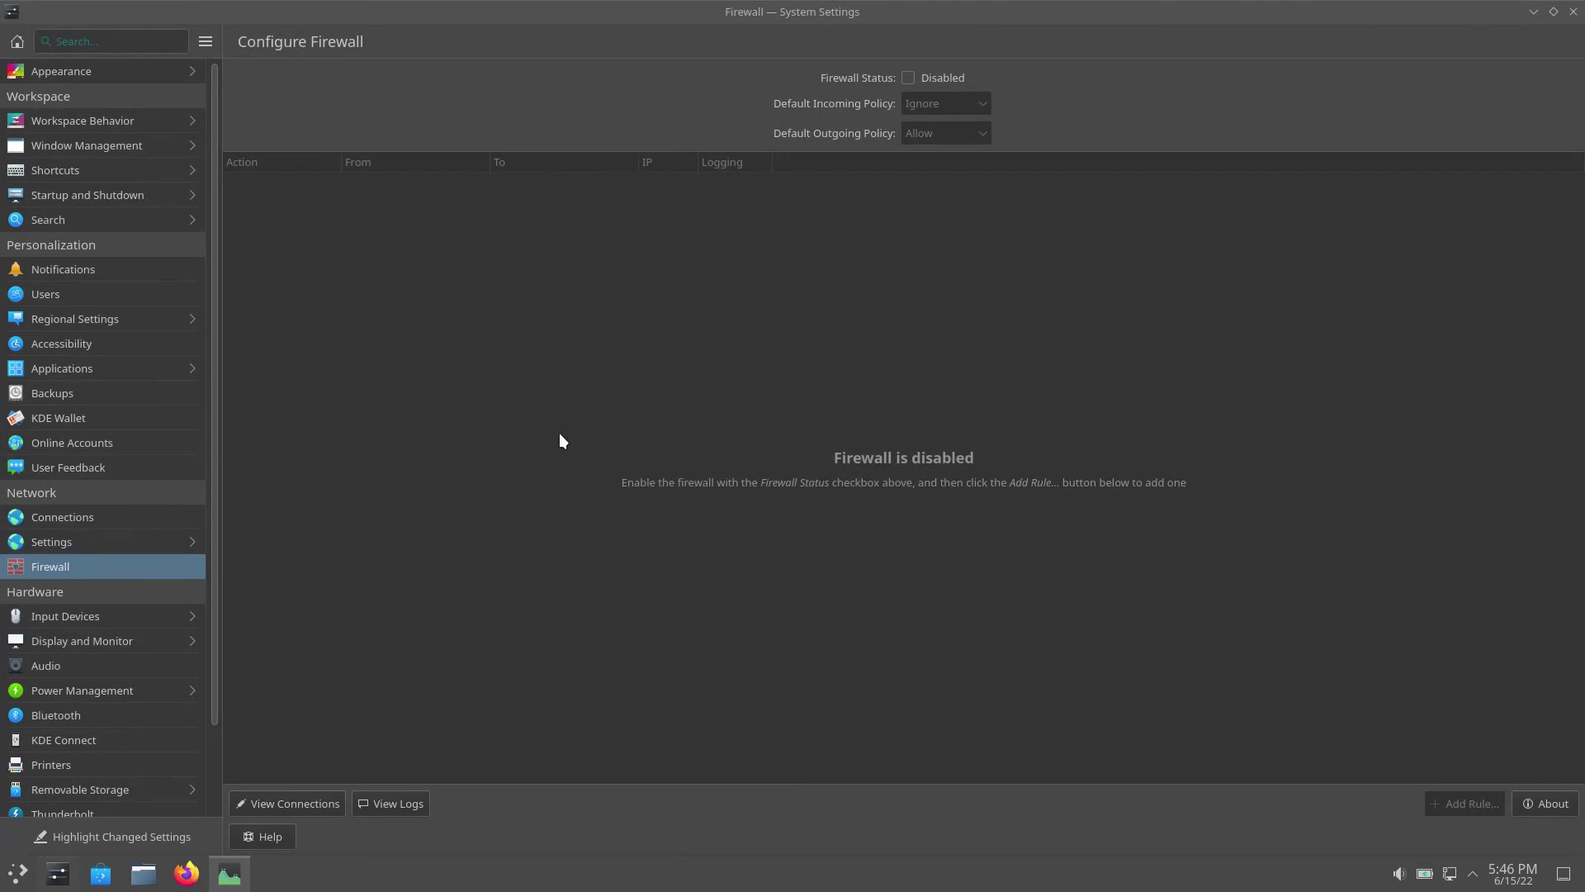
View the Input Devices pages: the keyboard's Layouts and Advanced settings, Mouse, Game Controller and Touchpad
left_click(86, 616)
left_click(550, 76)
left_click(603, 76)
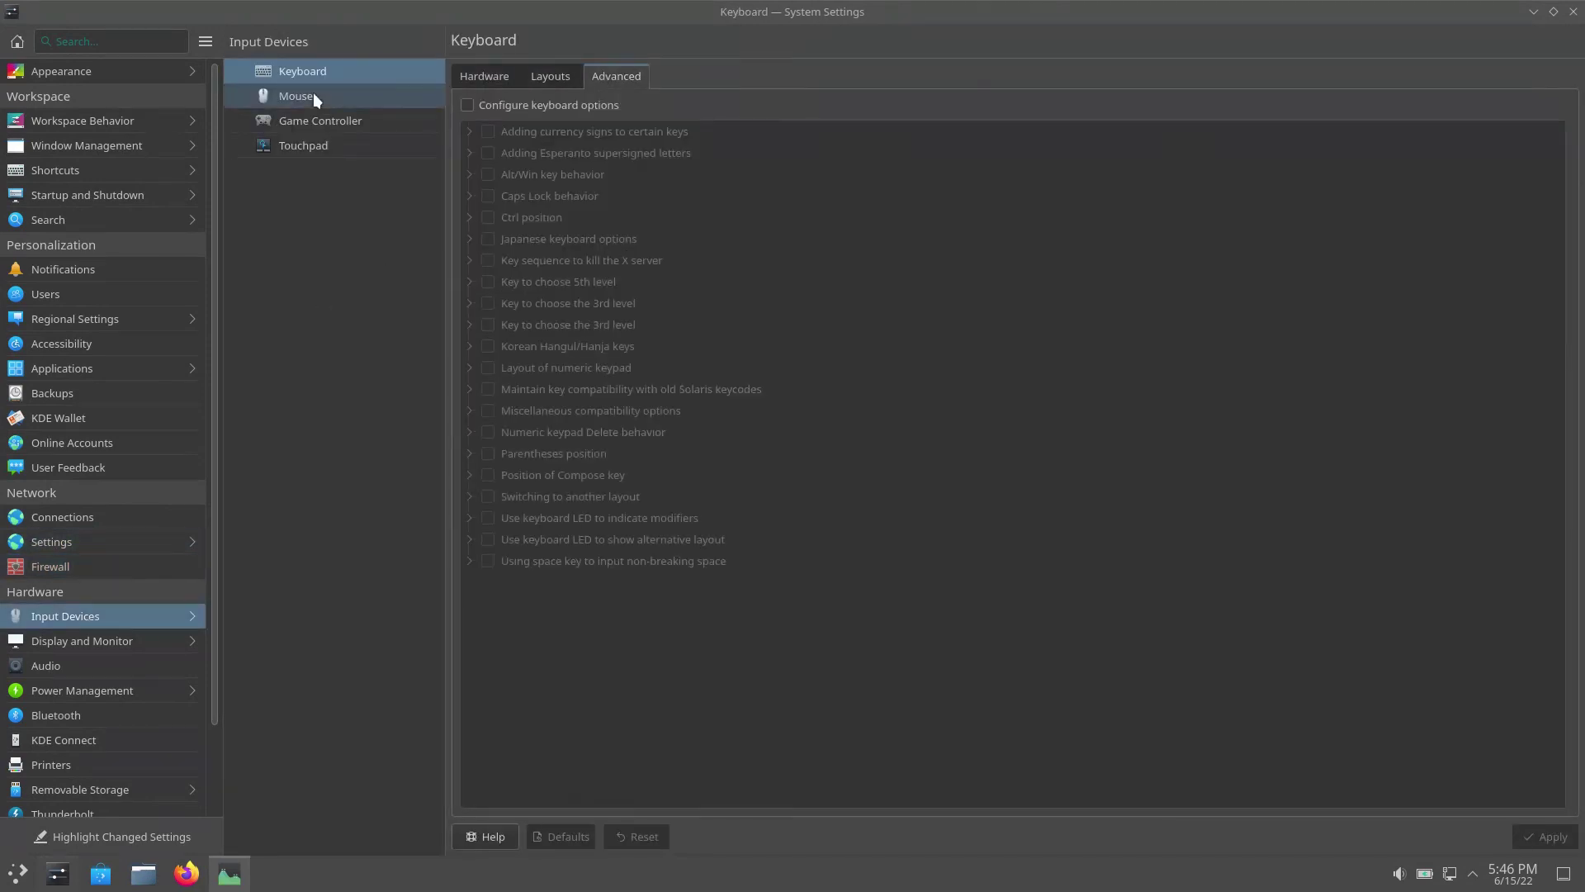
left_click(314, 95)
left_click(314, 121)
left_click(312, 147)
View the Display Configuration, Compositor, Gamma and Night Color pages under Display and Monitor
left_click(87, 638)
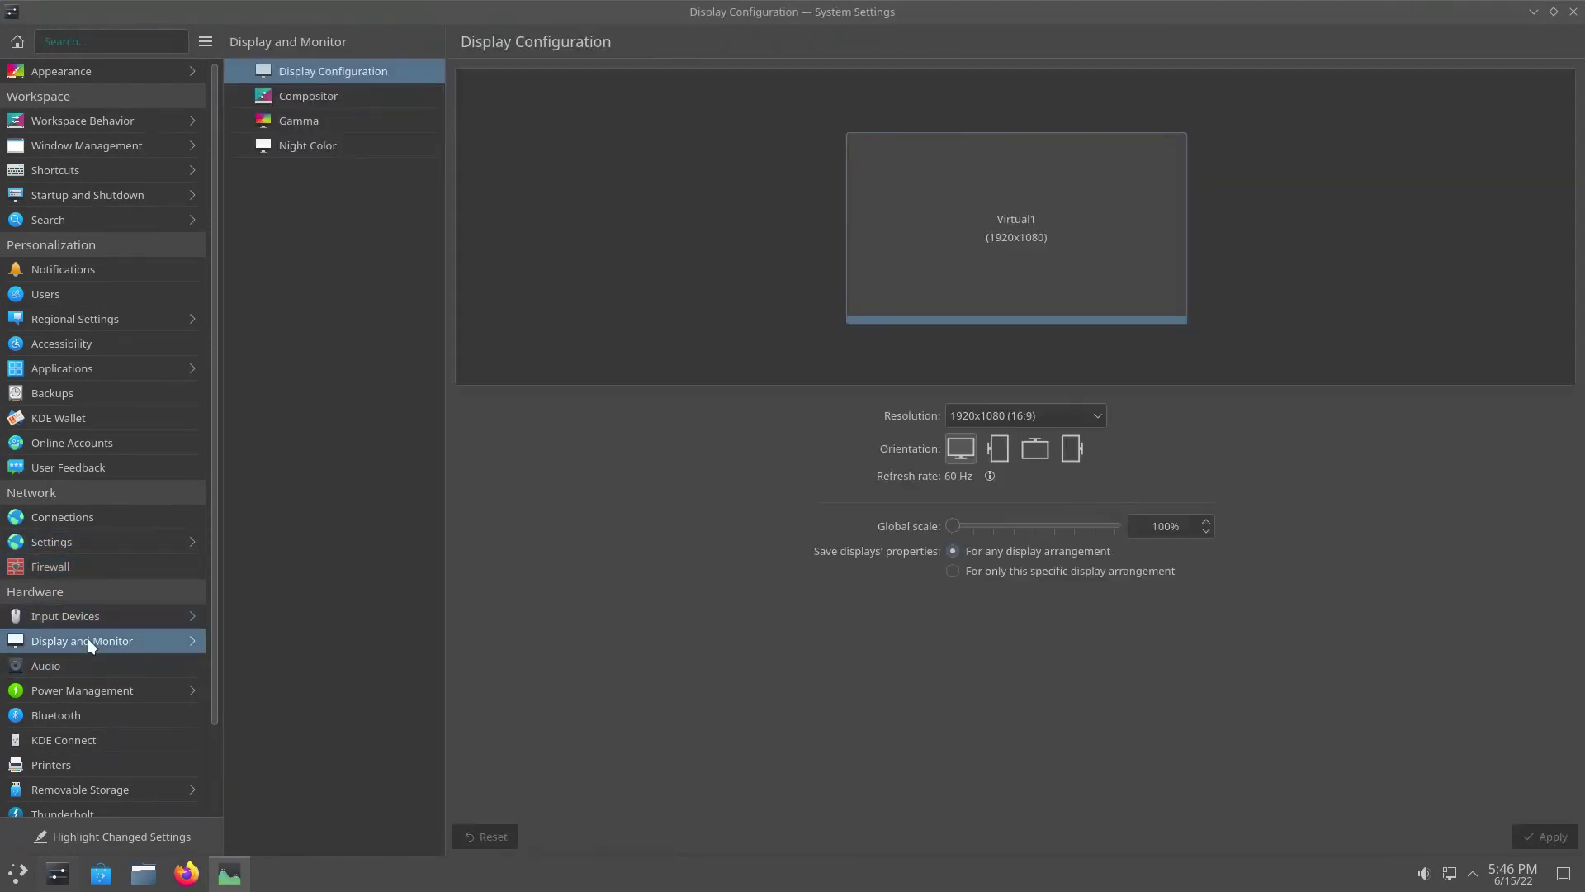
left_click(301, 100)
left_click(299, 121)
left_click(302, 145)
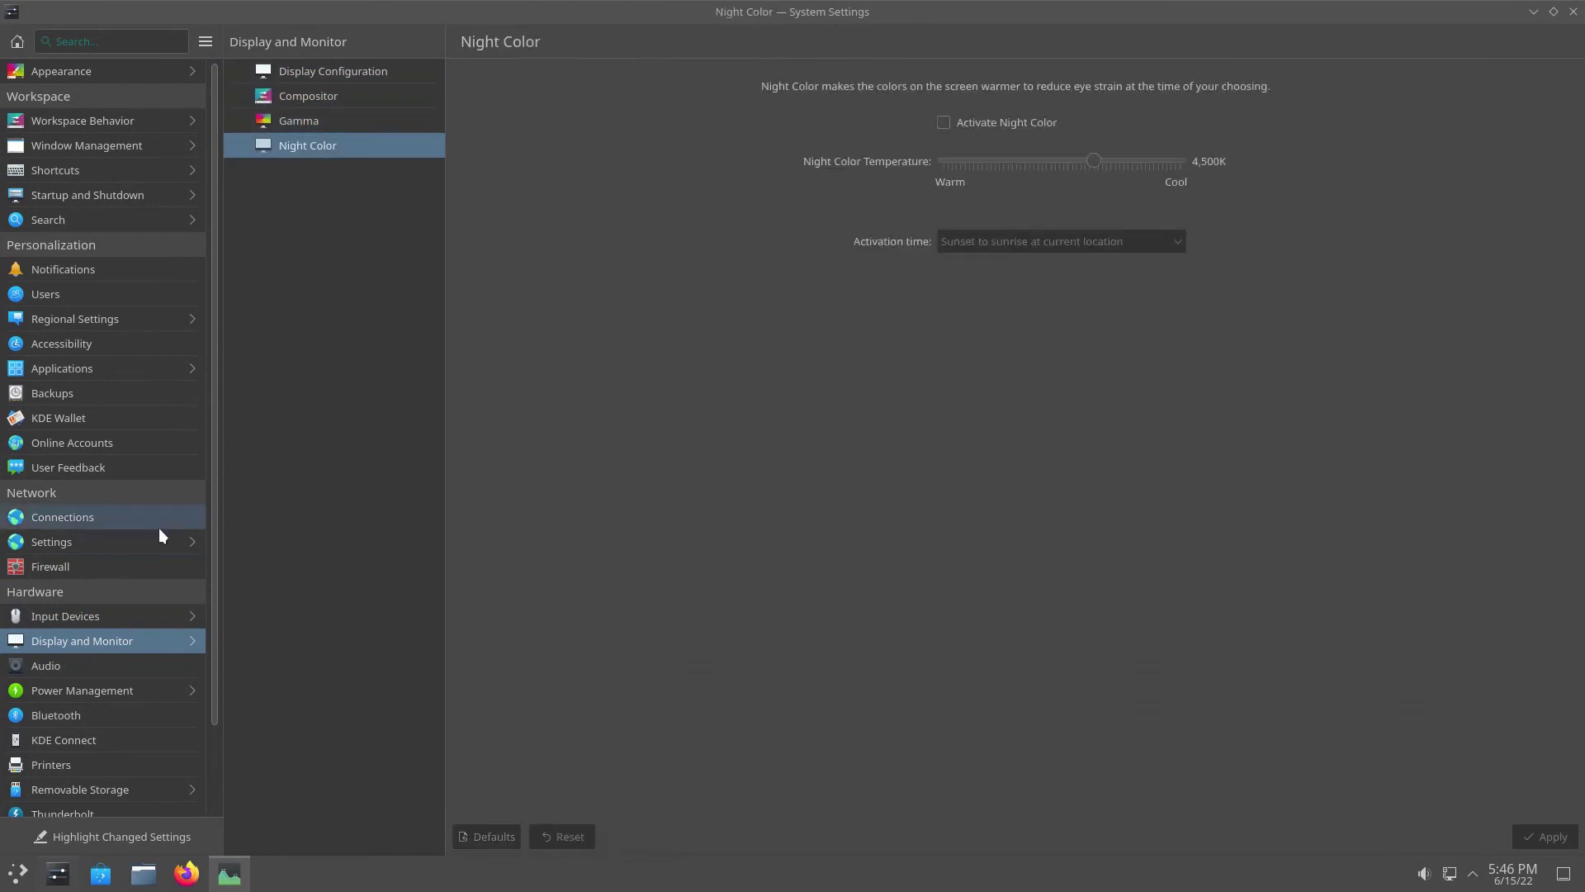
View the Audio page and the Power Management pages for Energy Saving and Advanced Power Settings
left_click(84, 673)
left_click(84, 690)
left_click(565, 76)
left_click(644, 76)
left_click(339, 121)
View the Bluetooth and Printers pages in the Hardware section
scroll(221, 405, "down", 2)
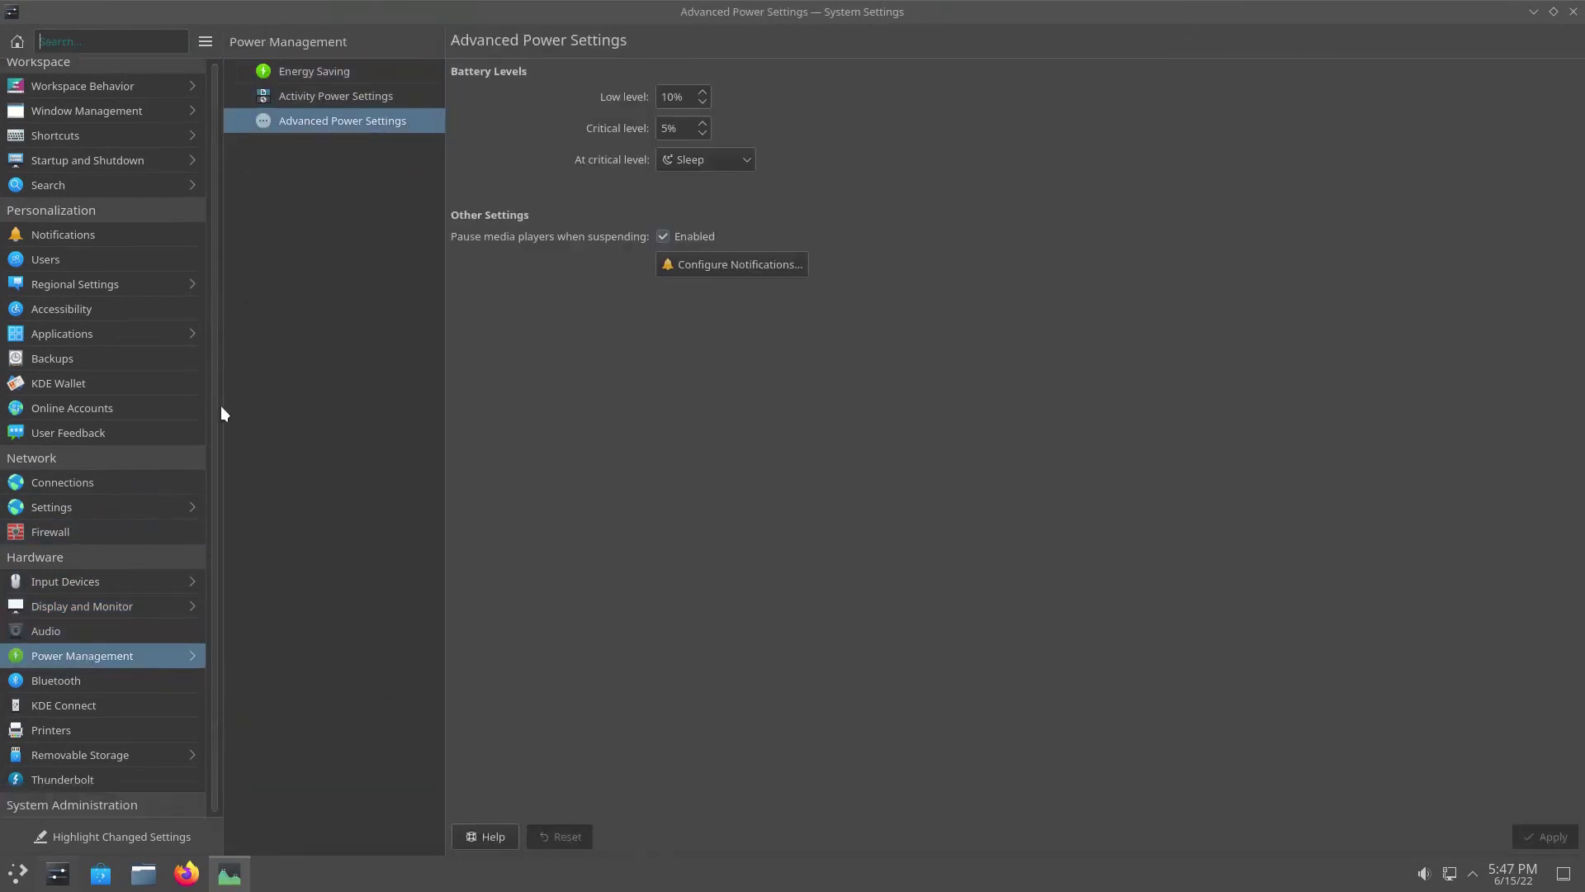
left_click(128, 617)
left_click(118, 665)
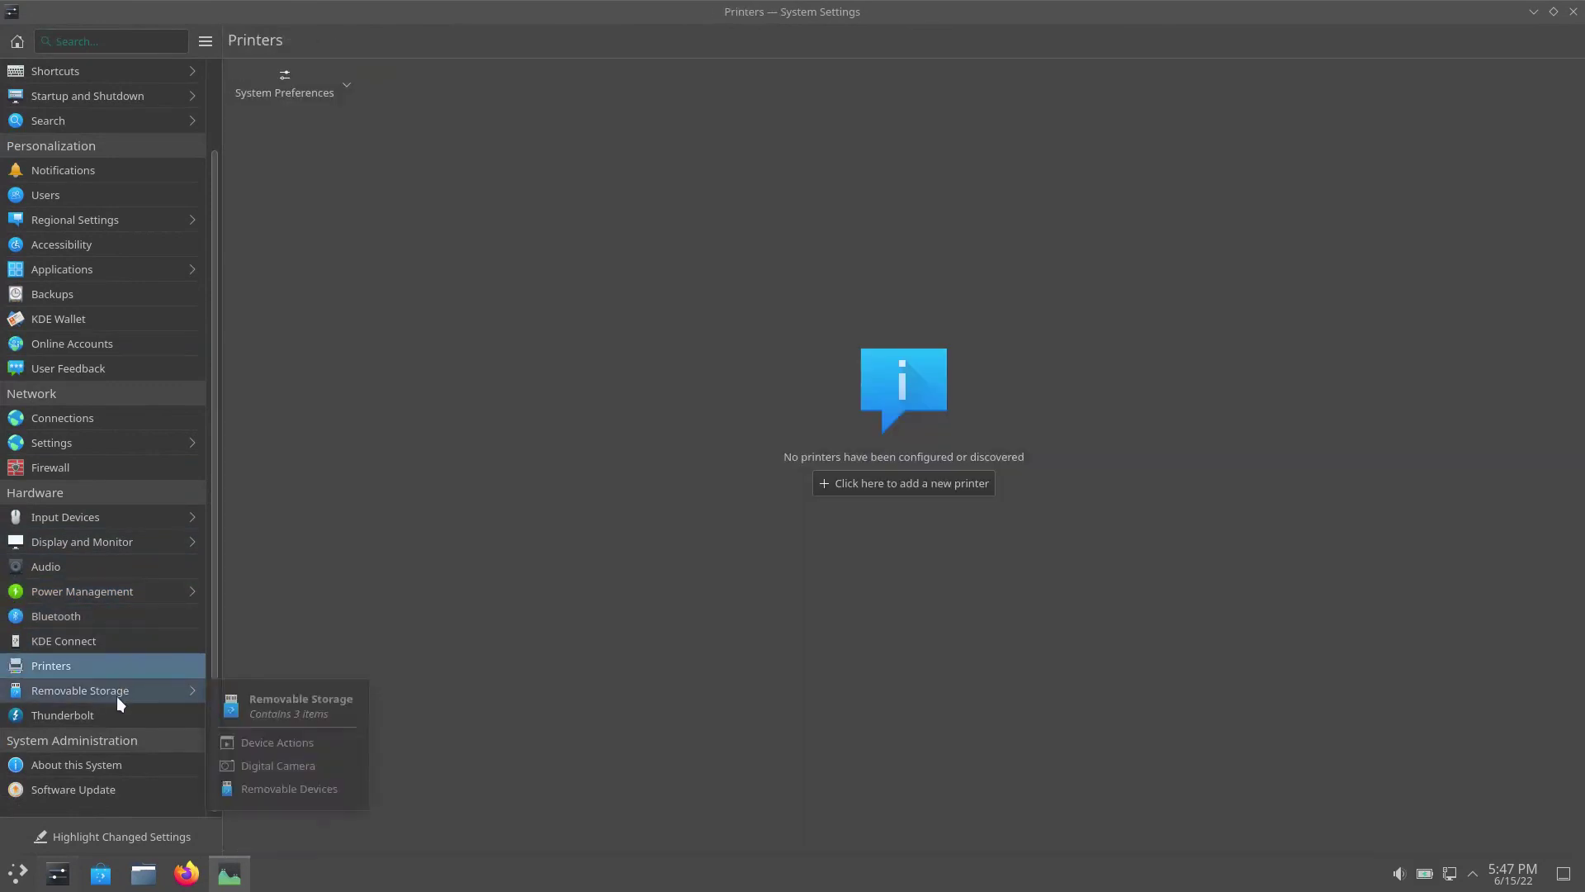
View the Removable Storage settings, including Digital Camera and Removable Devices
left_click(117, 696)
left_click(301, 98)
left_click(301, 118)
View the Thunderbolt, About this System and Software Update pages
left_click(83, 715)
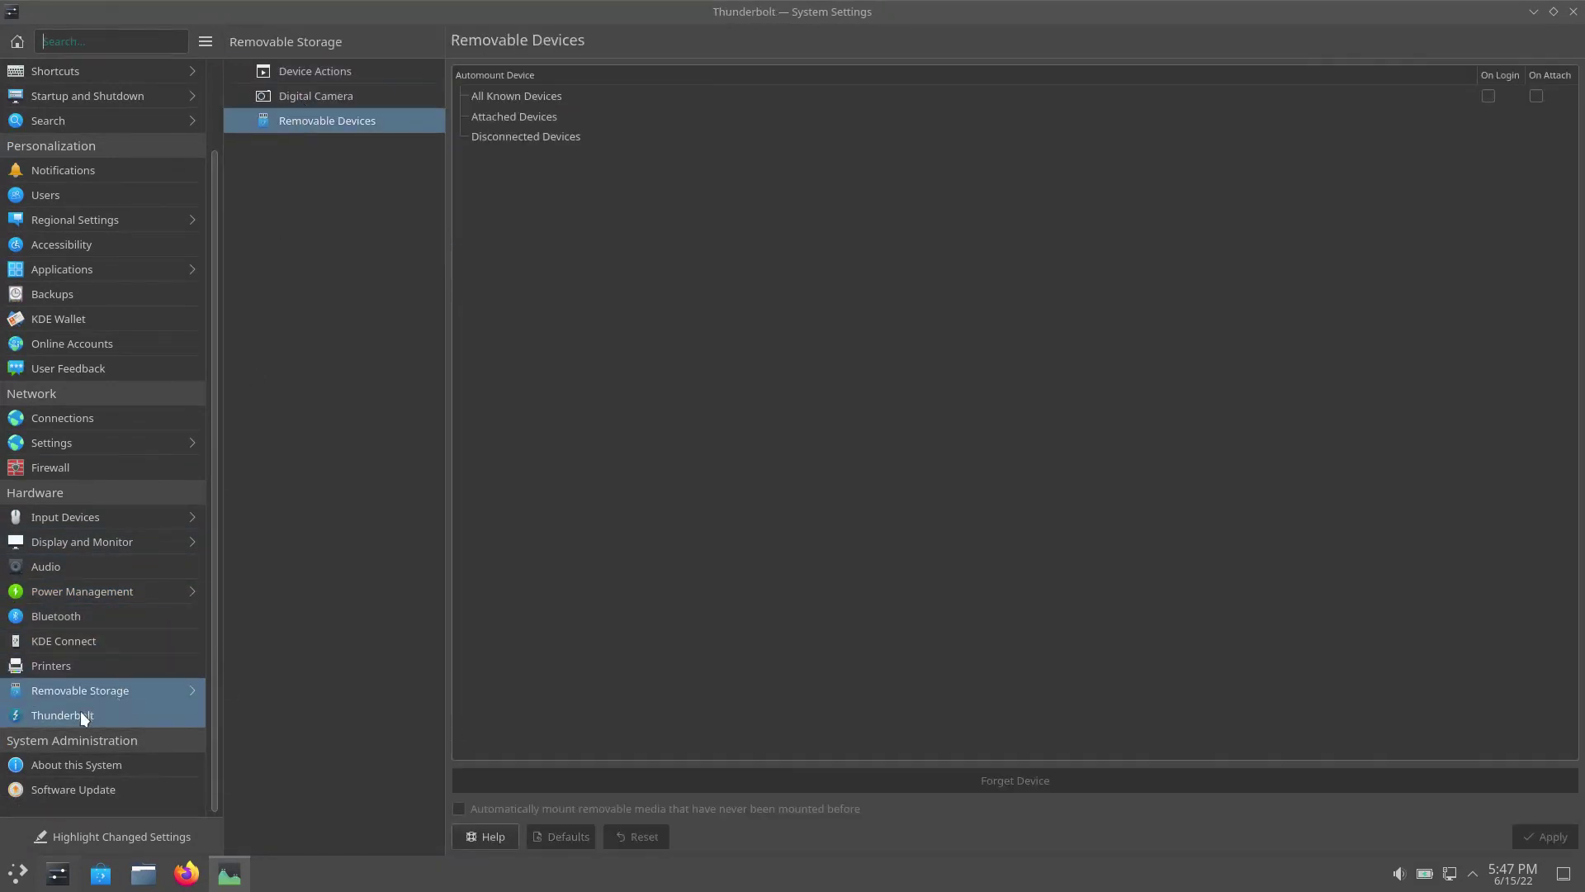
left_click(76, 760)
left_click(71, 790)
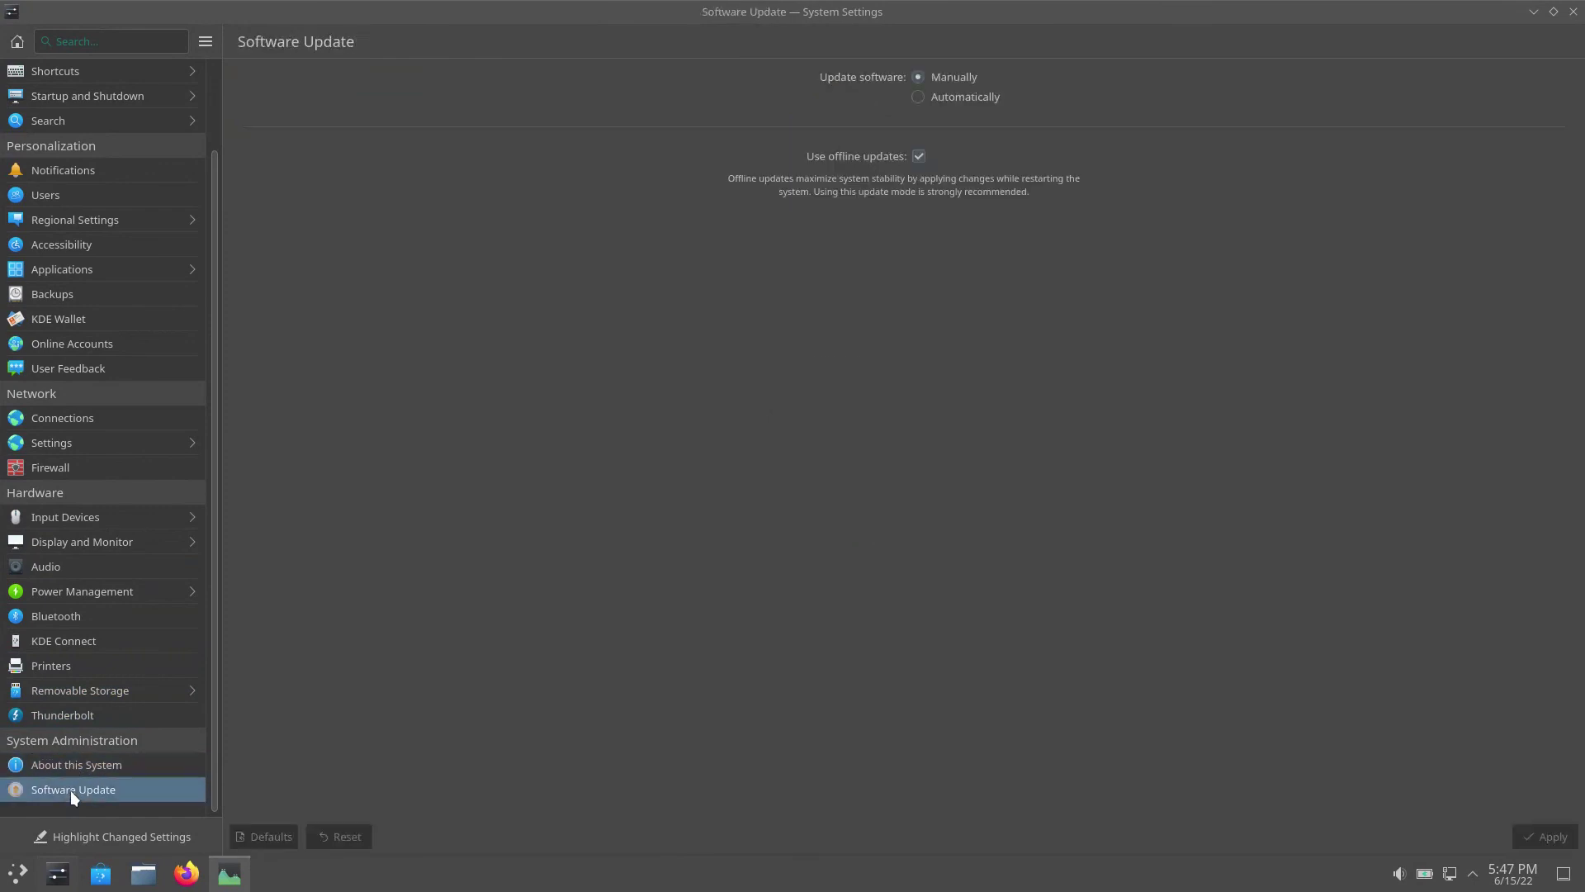
Highlight the changed settings in the category list, then close System Settings
left_click(96, 829)
scroll(89, 560, "up", 2)
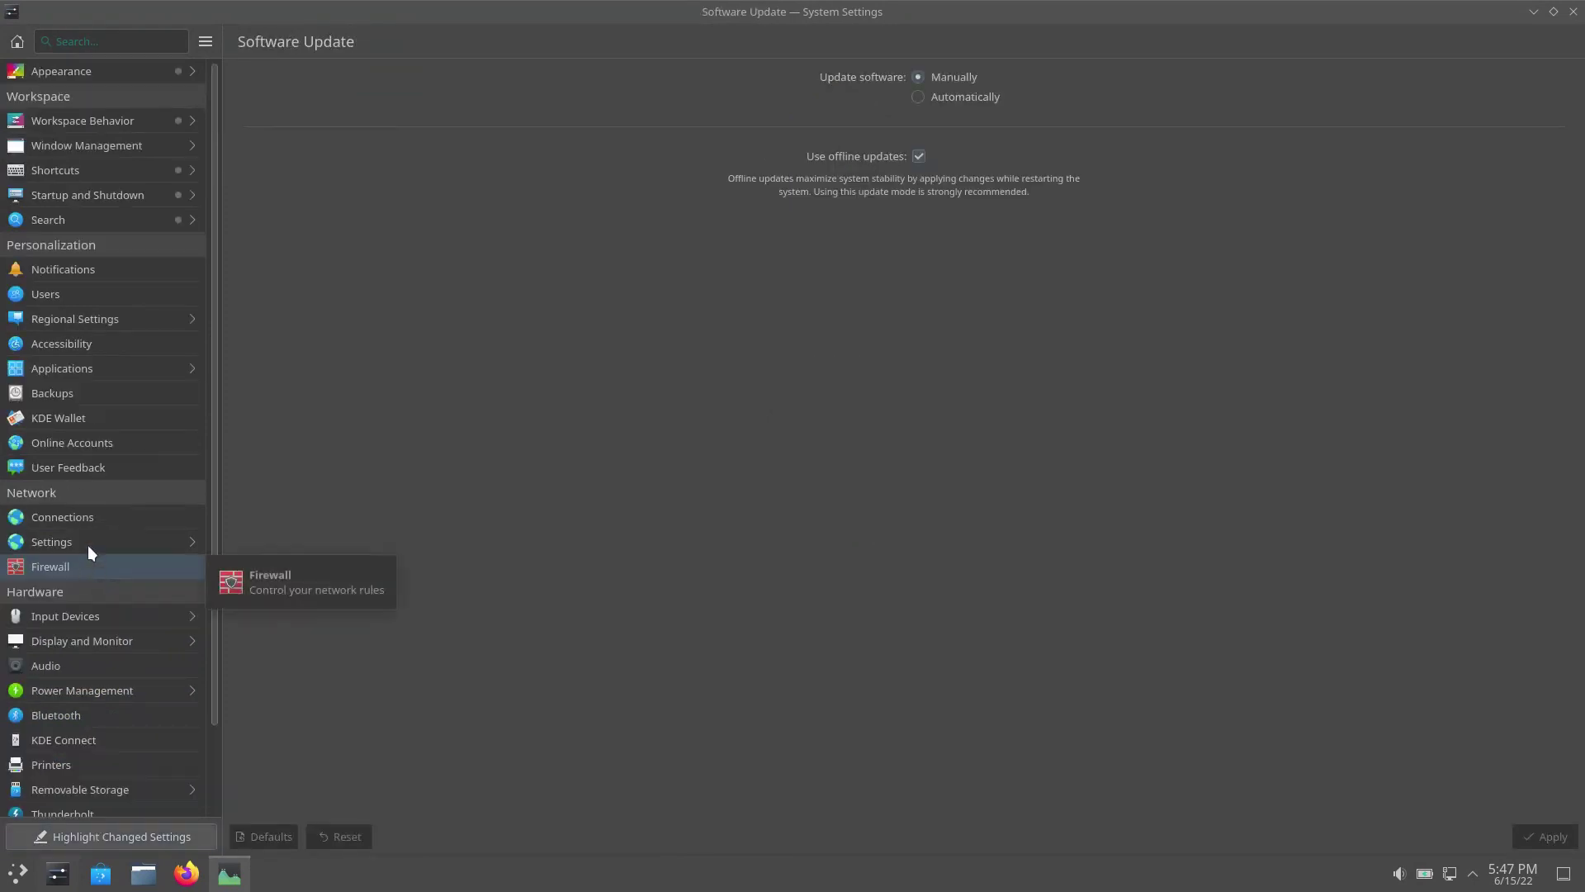
left_click(1573, 12)
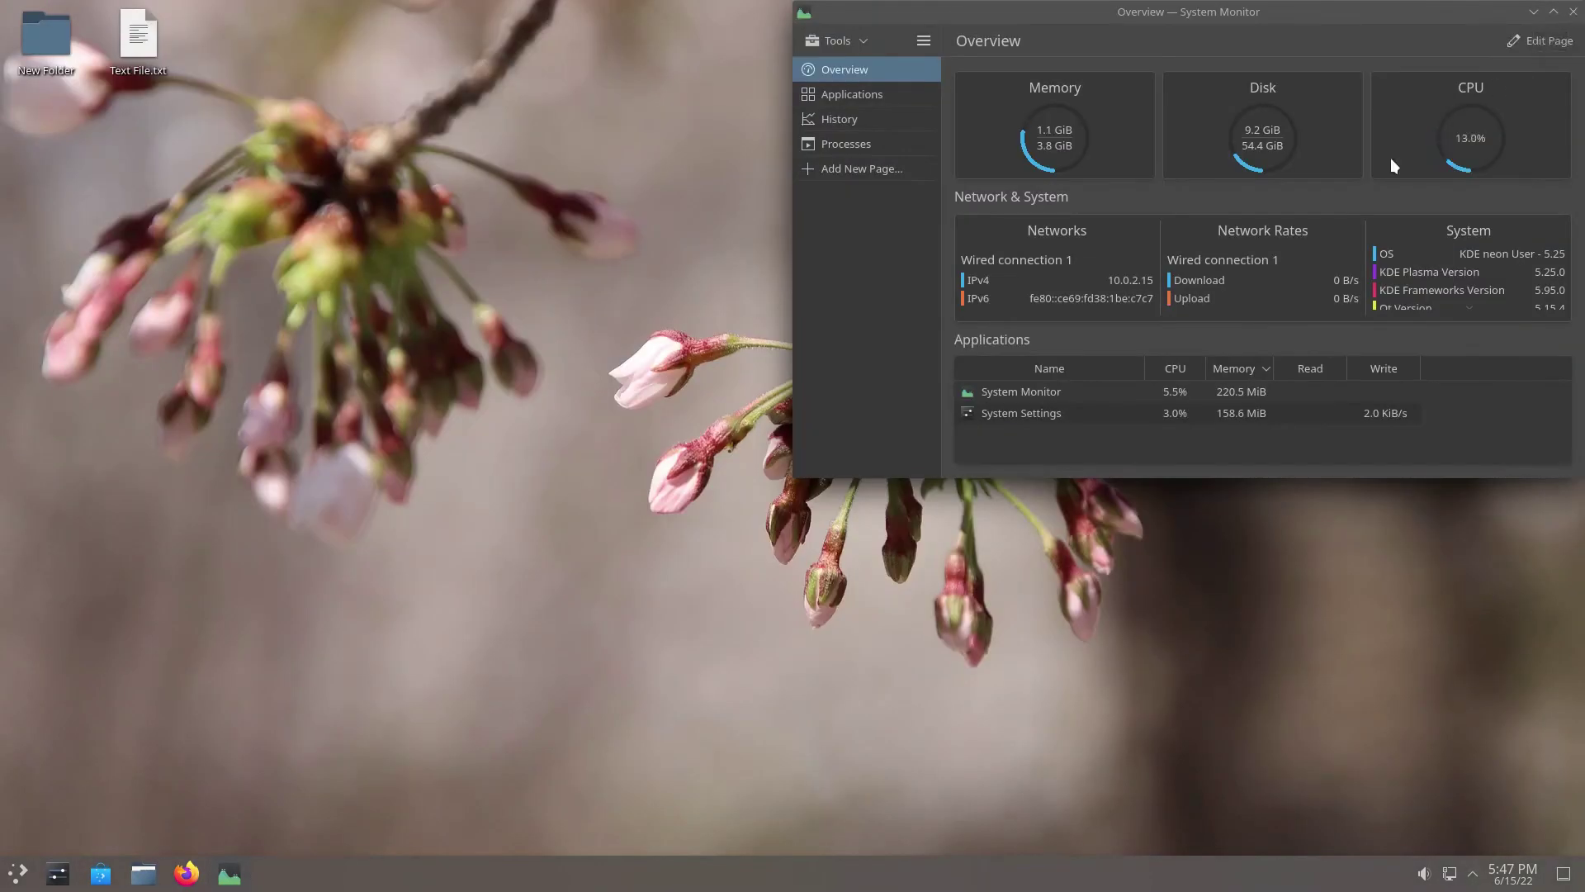
Open the application launcher
left_click(18, 880)
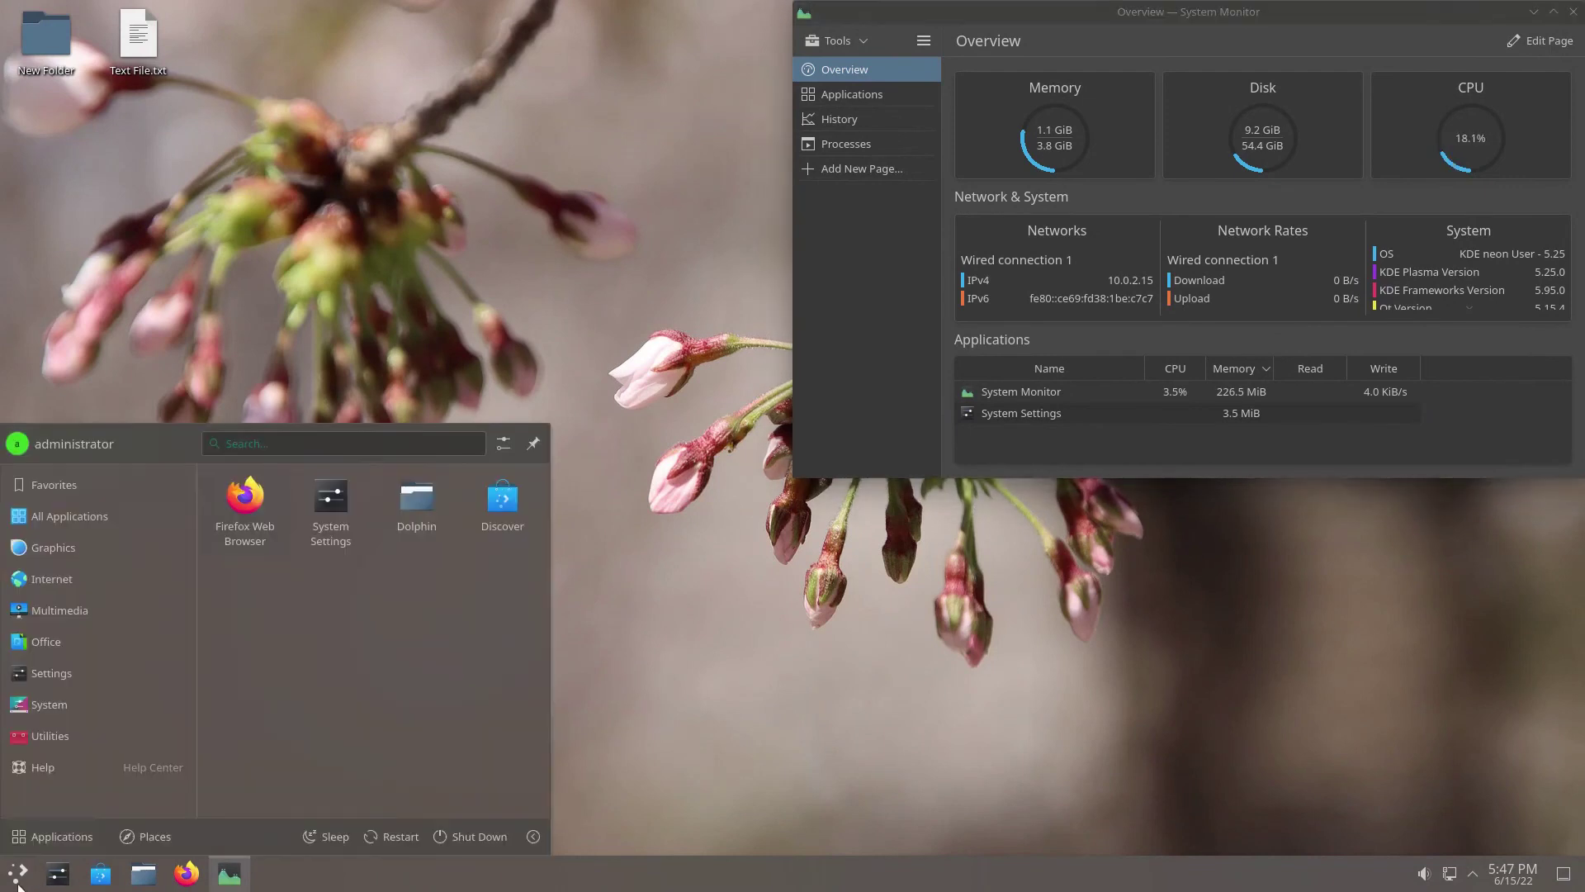